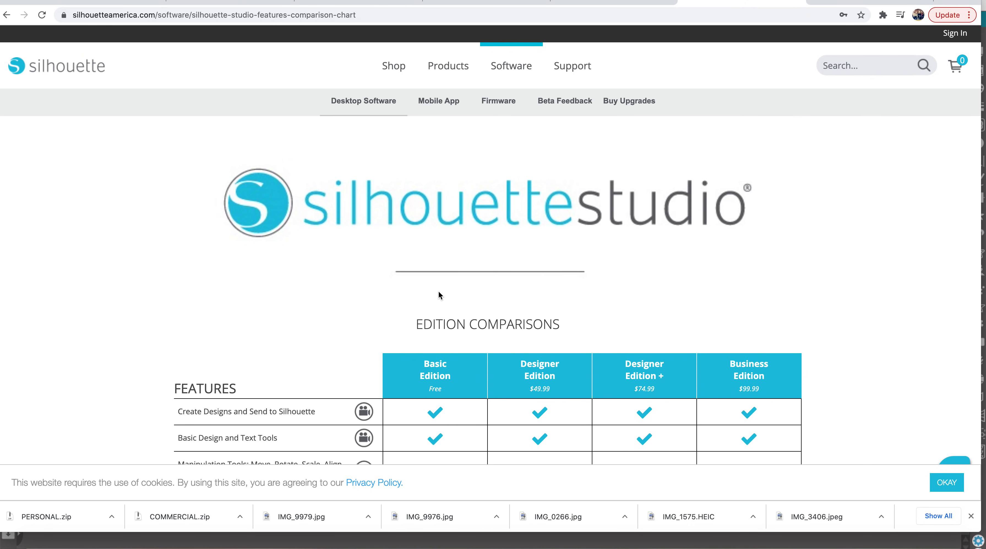
Skim the whole Silhouette Studio edition comparison chart through the Business Edition features, then return to the edition headings.
scroll(438, 290, "down", 6)
scroll(445, 320, "down", 7)
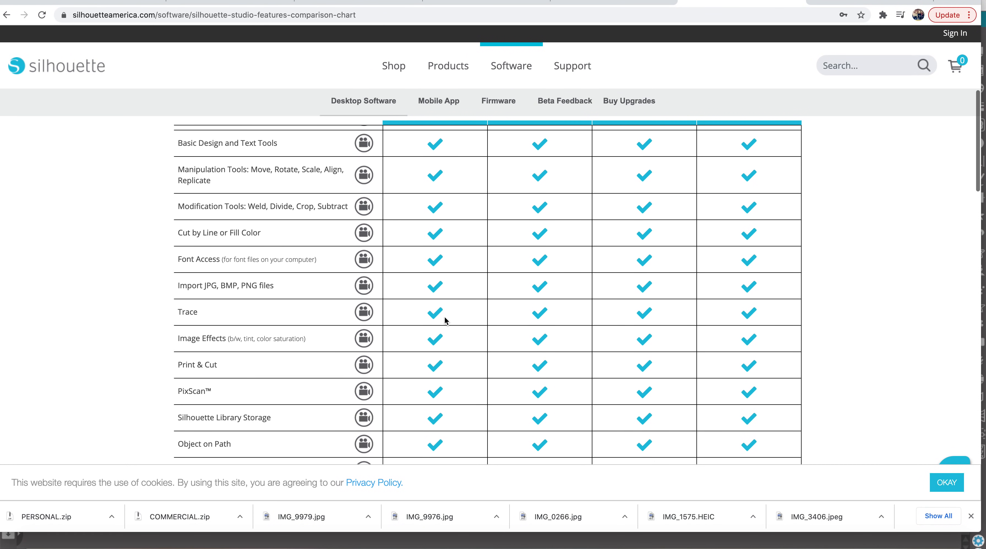
scroll(445, 321, "down", 5)
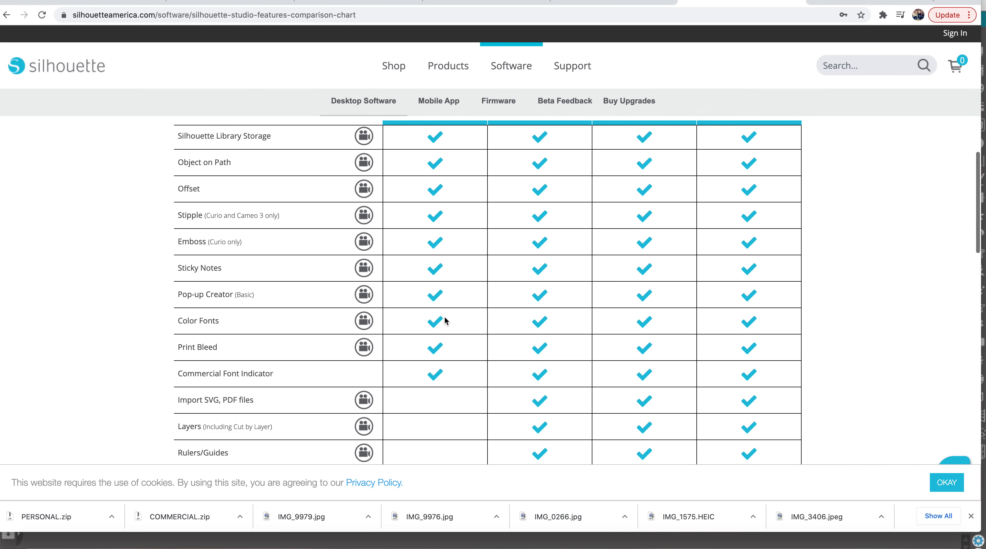
scroll(388, 297, "down", 4)
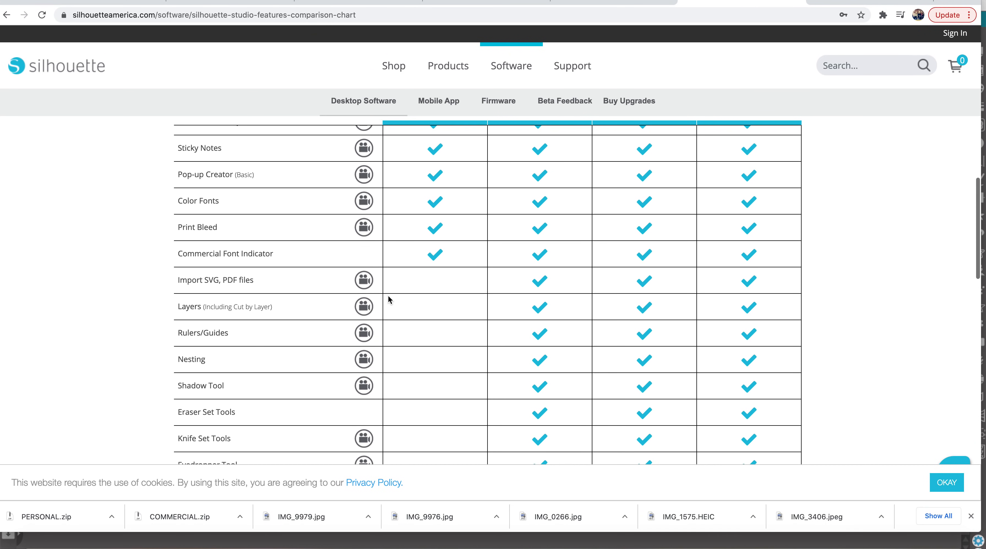
scroll(387, 298, "down", 7)
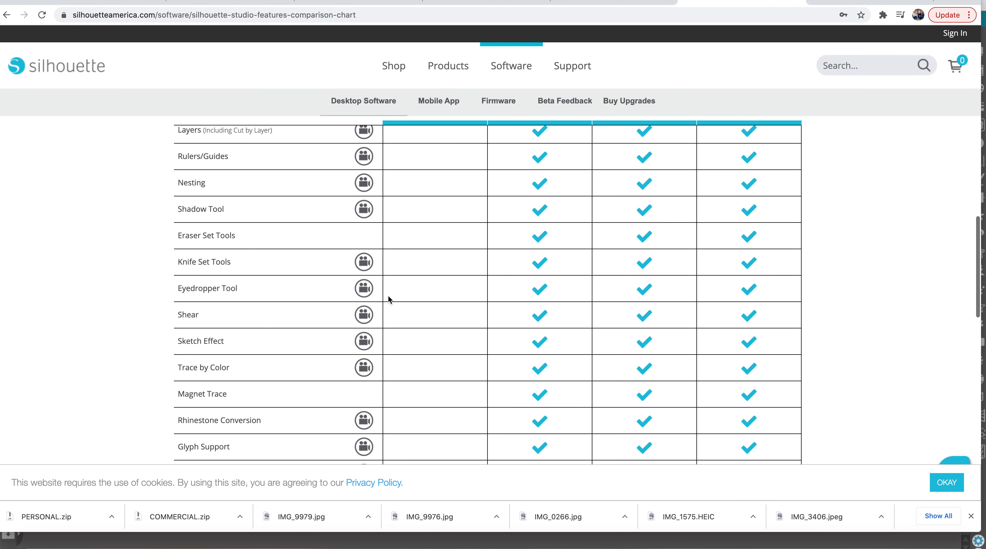
scroll(388, 299, "down", 8)
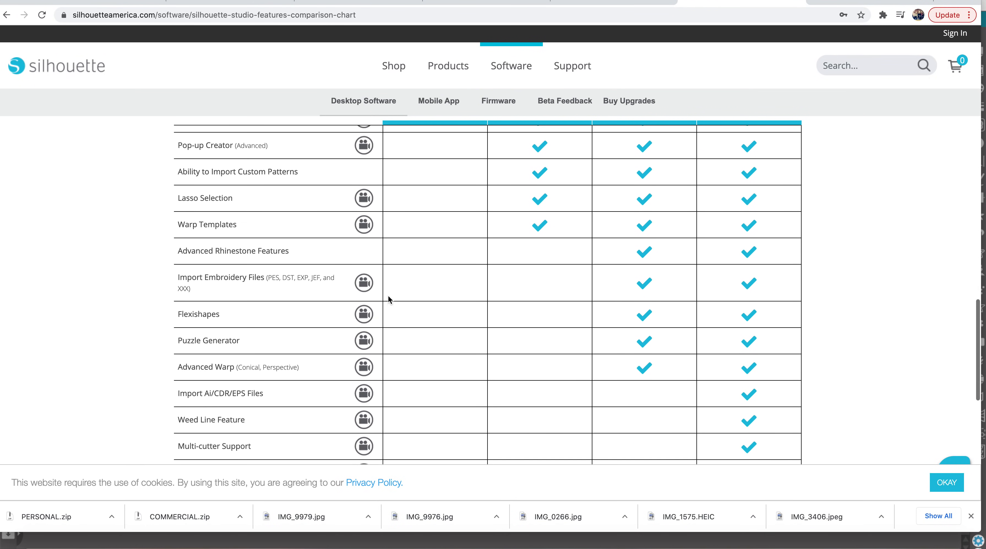
scroll(387, 299, "down", 3)
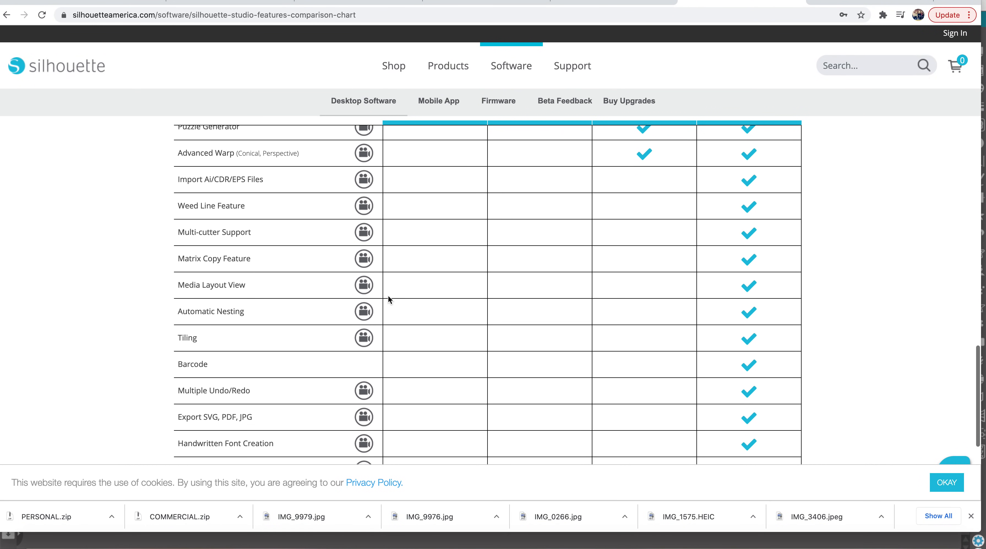
scroll(387, 298, "up", 8)
scroll(387, 300, "up", 14)
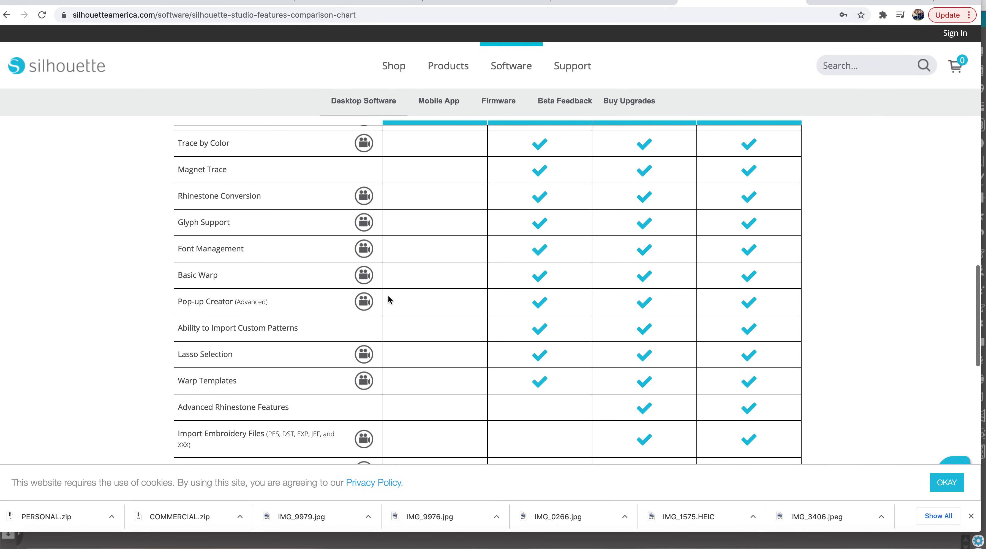
scroll(551, 248, "up", 15)
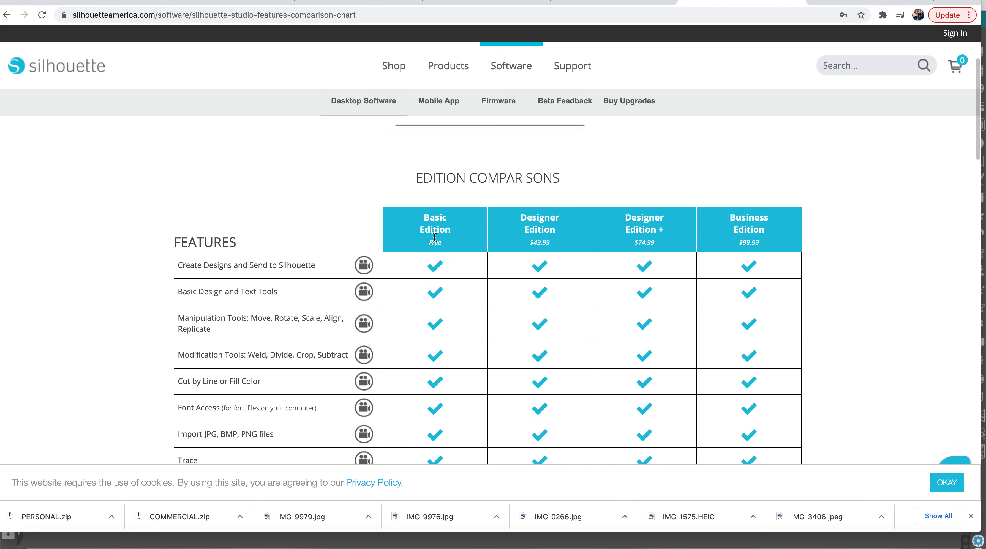
Examine the names and prices of the four editions and the first basic features in the comparison chart.
scroll(438, 248, "down", 1)
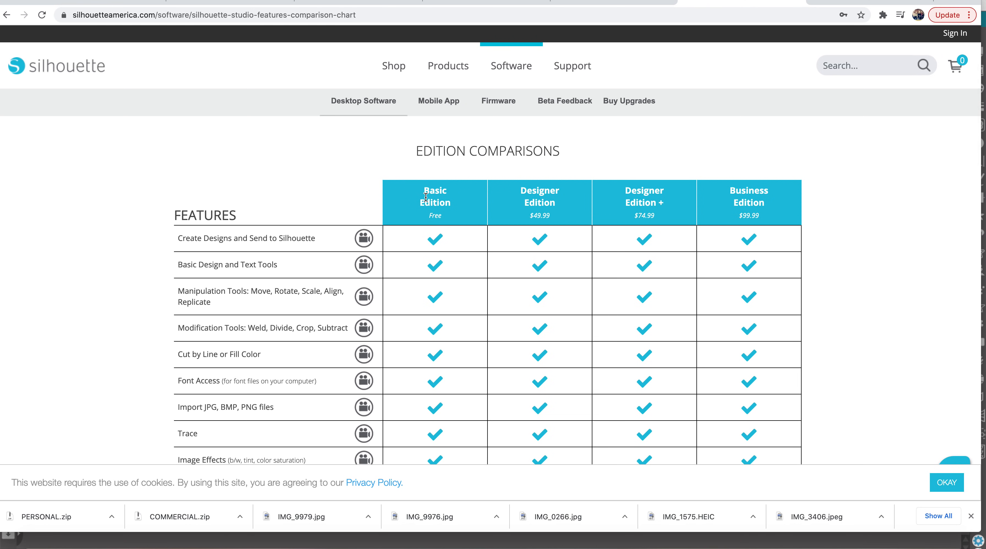
scroll(437, 237, "down", 1)
scroll(437, 239, "down", 1)
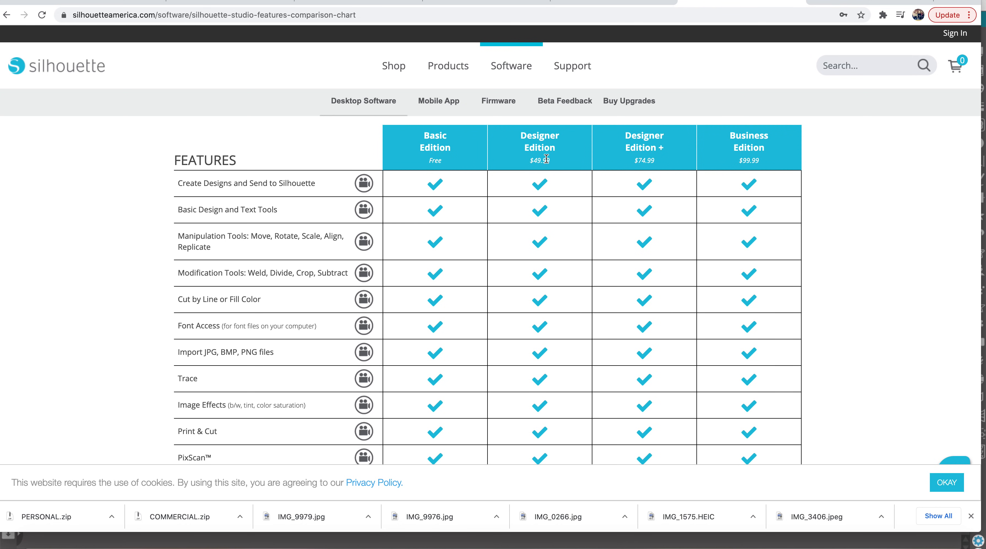
scroll(546, 158, "down", 1)
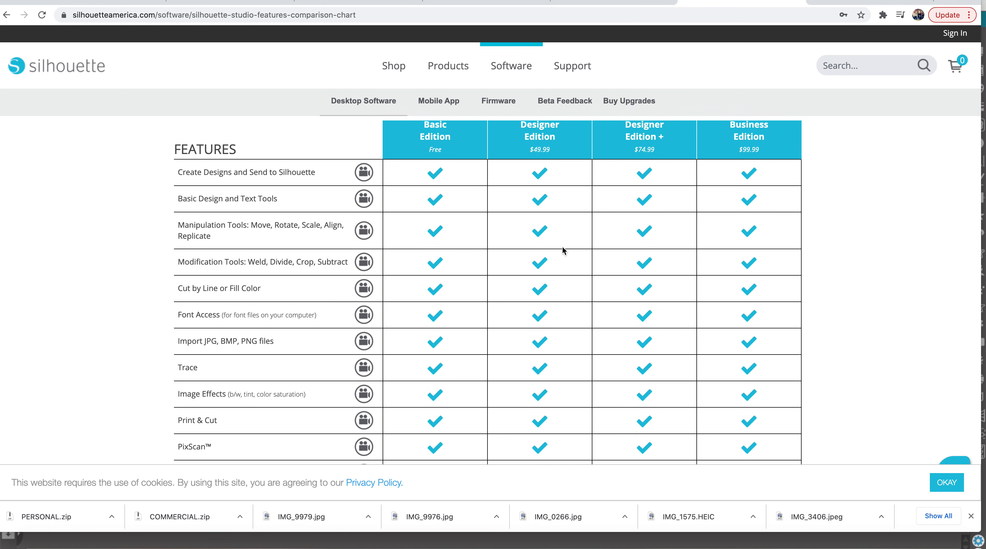
scroll(564, 250, "down", 3)
scroll(480, 284, "up", 5)
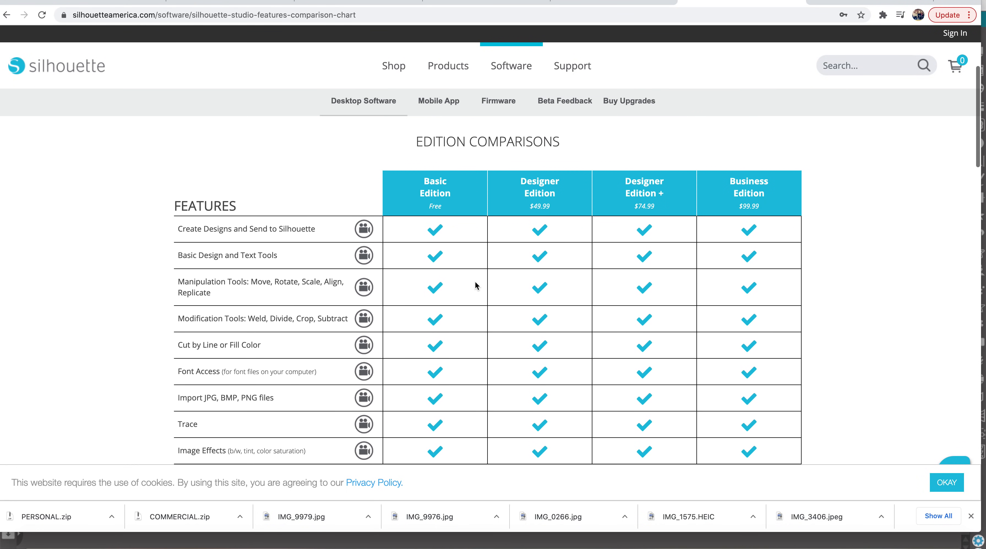
scroll(452, 321, "down", 2)
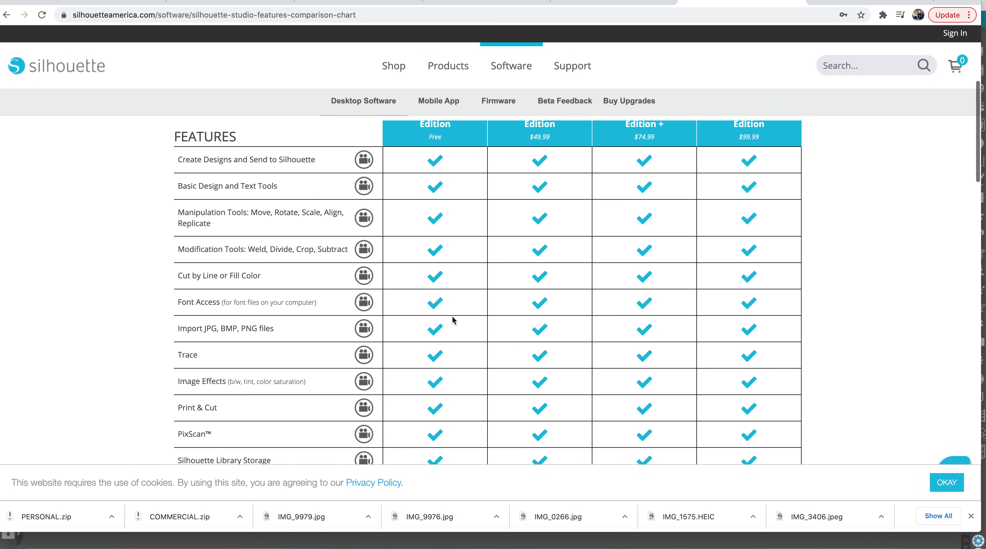
scroll(436, 352, "down", 2)
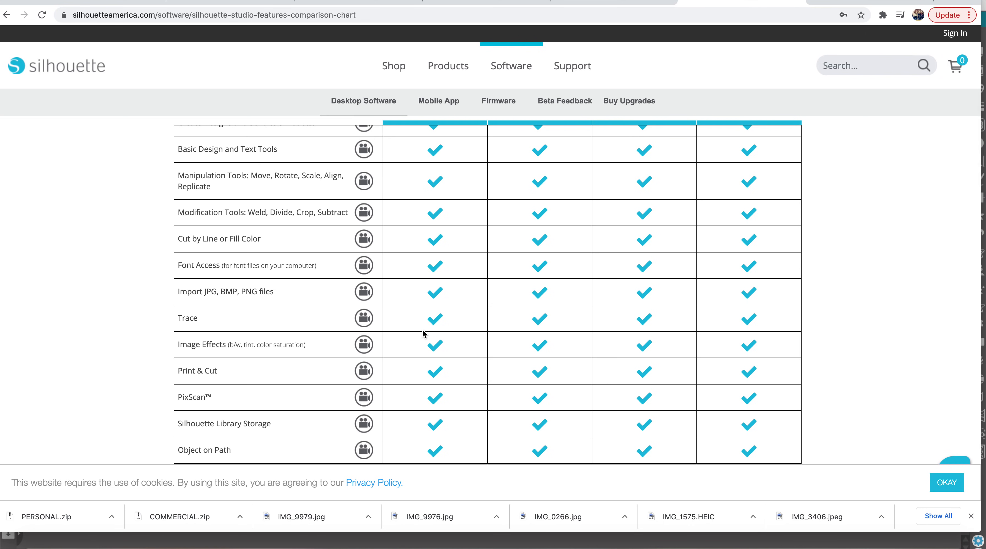
Read the feature rows from Trace down to Edition Toggle to see which features the Basic Edition lacks.
scroll(425, 335, "down", 1)
scroll(436, 363, "down", 3)
scroll(436, 363, "down", 6)
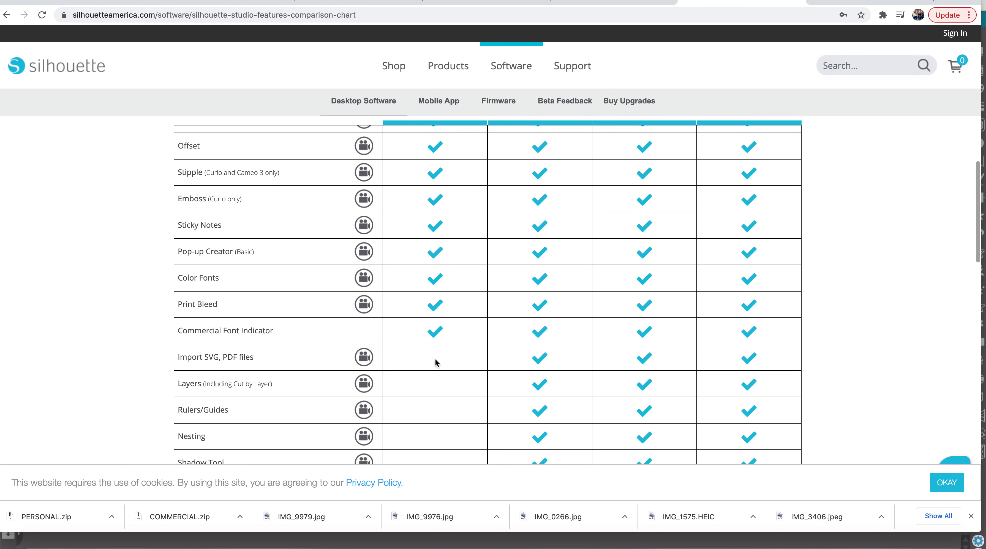
scroll(436, 361, "down", 2)
scroll(436, 363, "down", 1)
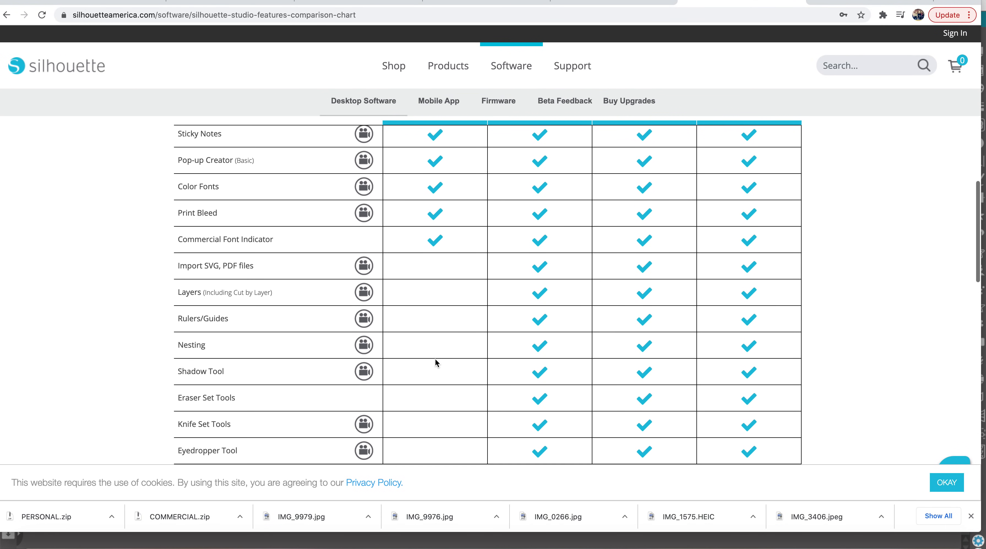
scroll(436, 363, "down", 1)
scroll(436, 363, "down", 5)
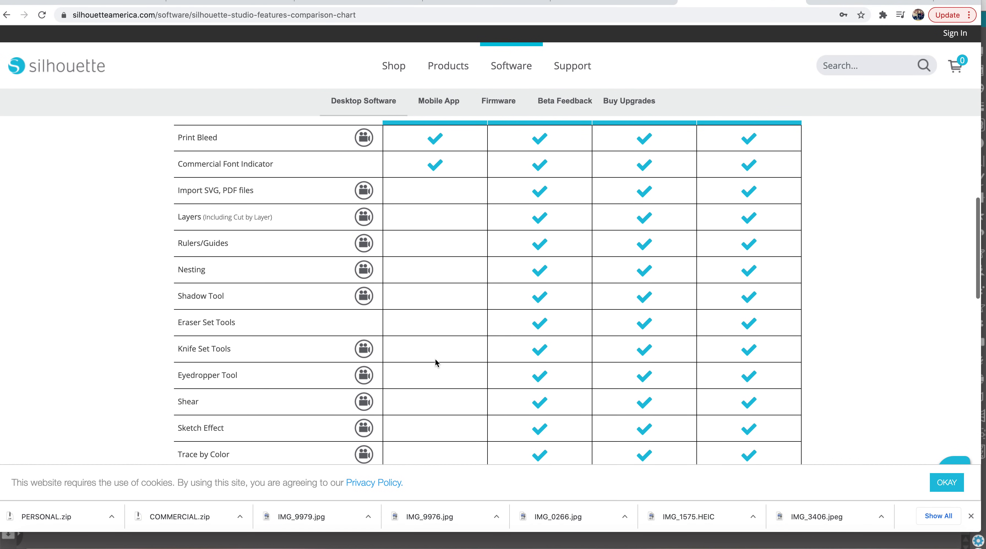
scroll(435, 360, "down", 4)
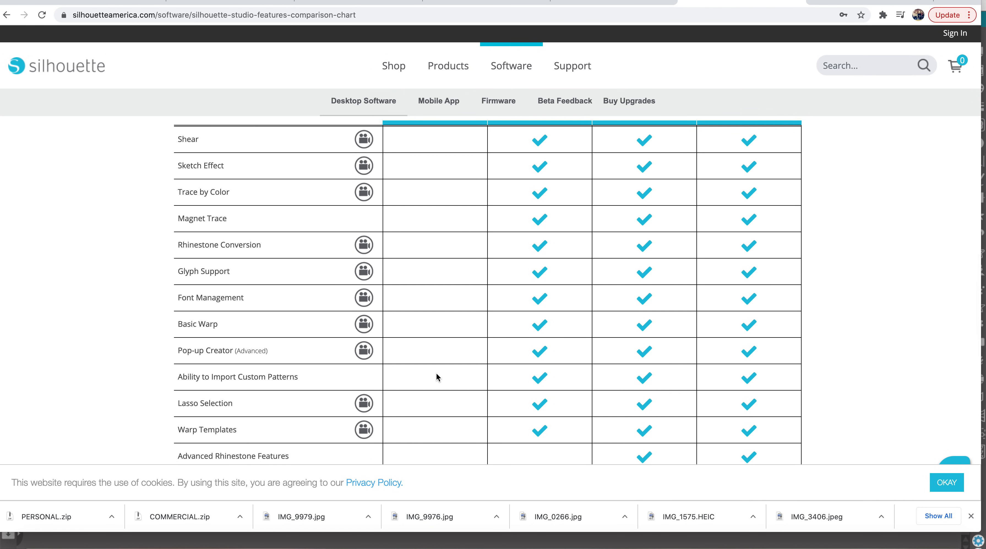
scroll(436, 375, "down", 5)
scroll(436, 374, "down", 3)
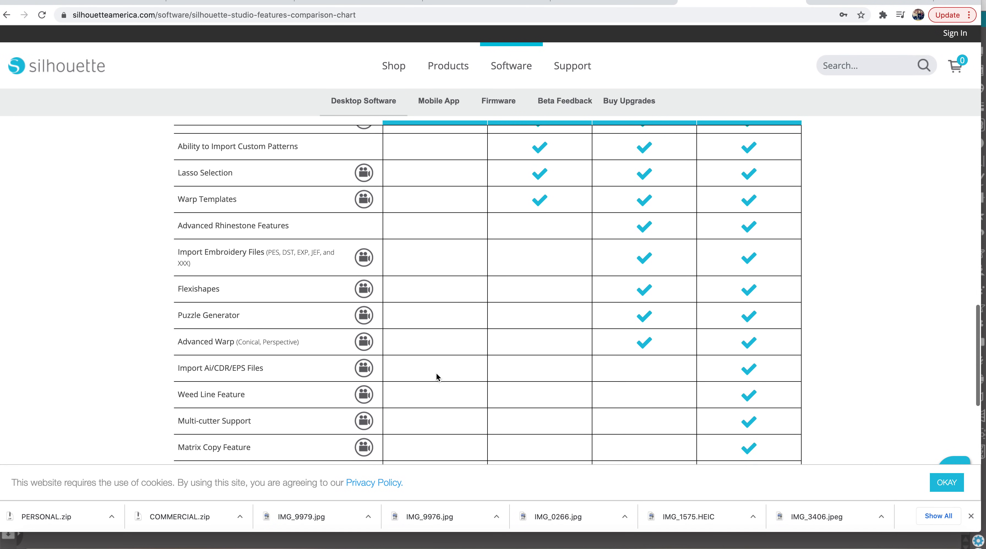
scroll(427, 352, "down", 4)
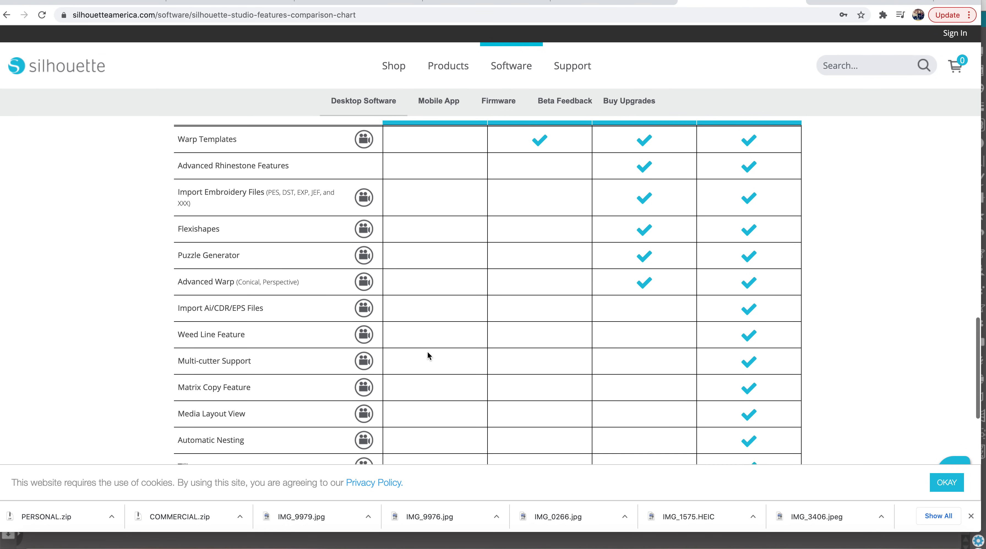
scroll(428, 351, "down", 3)
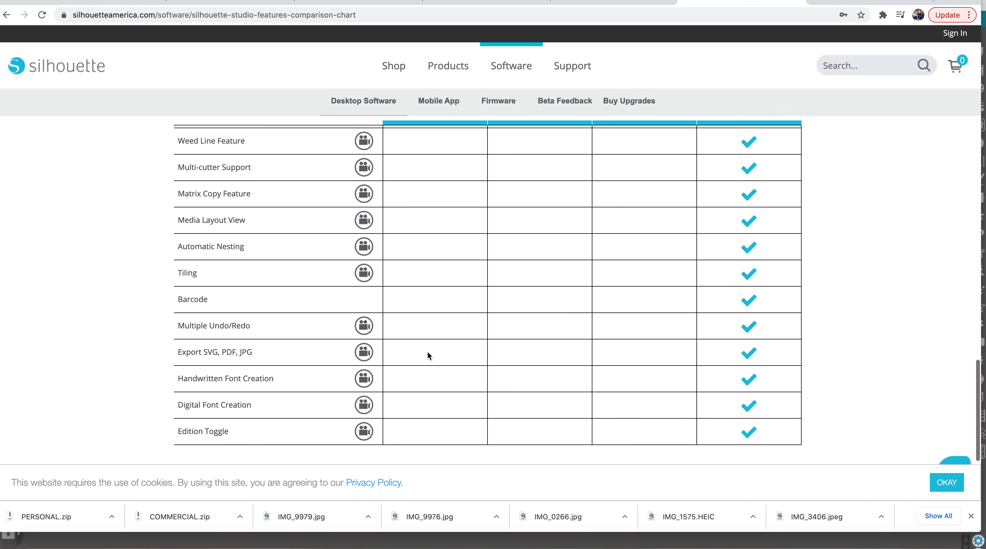
Look back up through the feature list to its beginning, examining the video links beside the features.
scroll(428, 353, "up", 9)
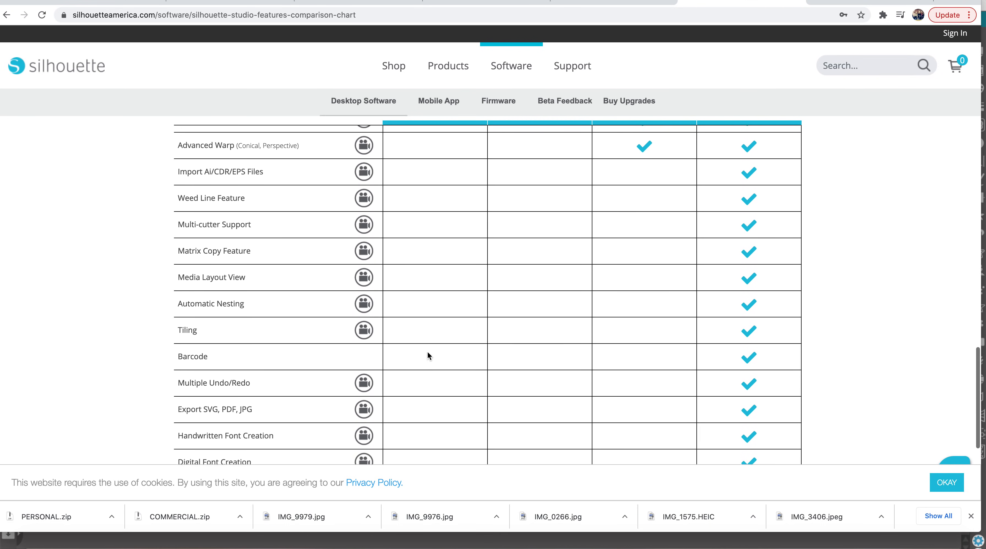
scroll(428, 353, "up", 10)
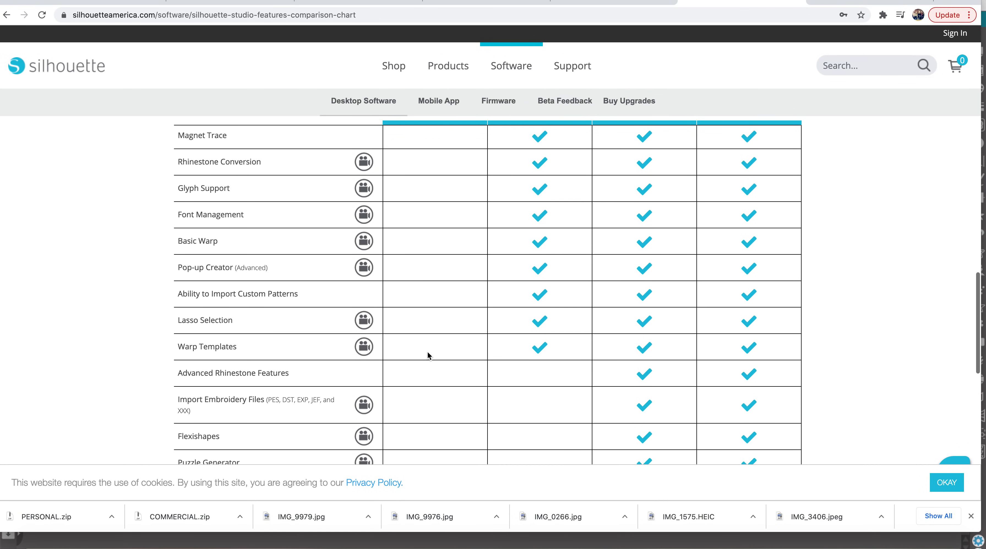
scroll(428, 352, "up", 5)
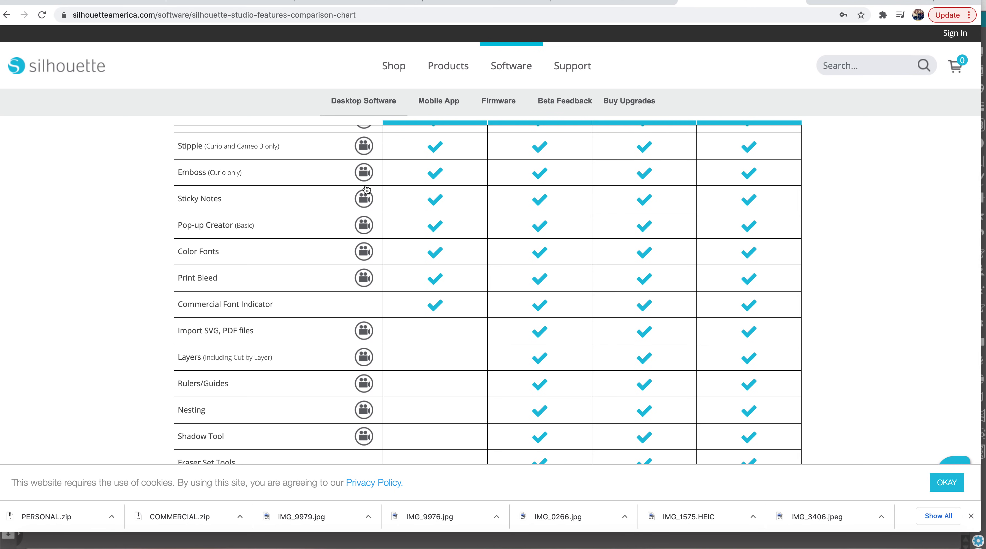
scroll(360, 375, "up", 2)
scroll(368, 326, "up", 8)
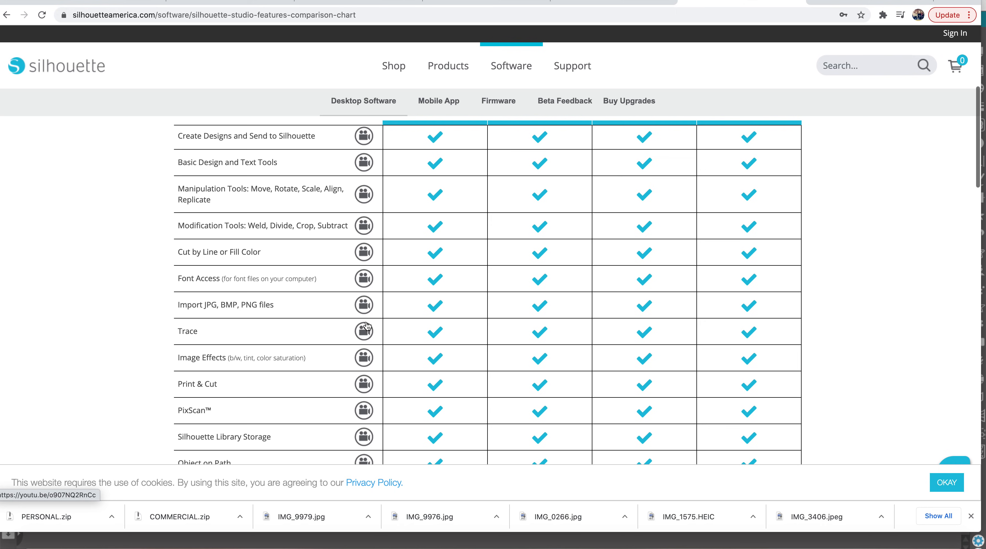
scroll(367, 326, "down", 5)
scroll(367, 326, "up", 4)
scroll(367, 326, "up", 5)
scroll(680, 298, "down", 12)
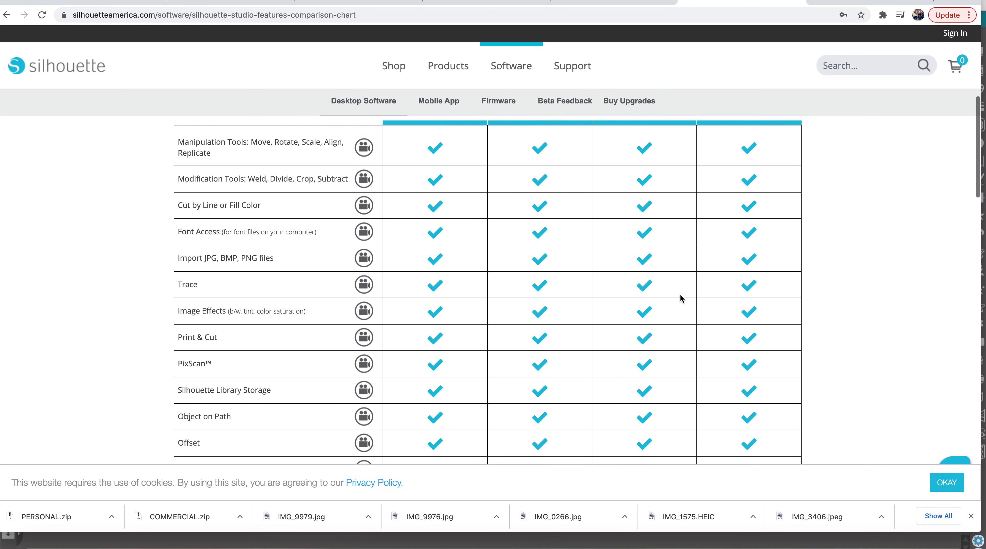
Compare the features added by Designer Edition, Designer Edition + and Business Edition down to the end of the chart.
scroll(576, 353, "down", 8)
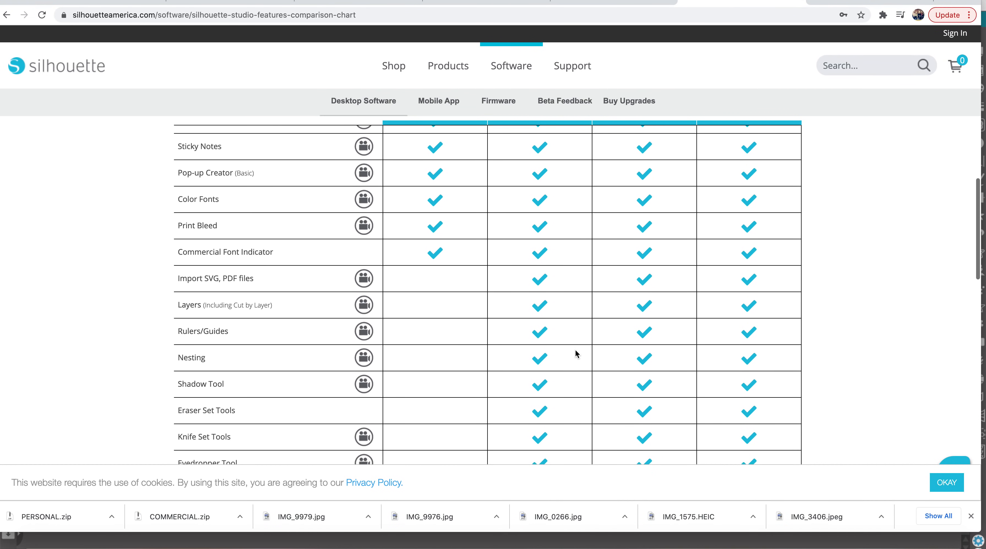
scroll(422, 379, "down", 5)
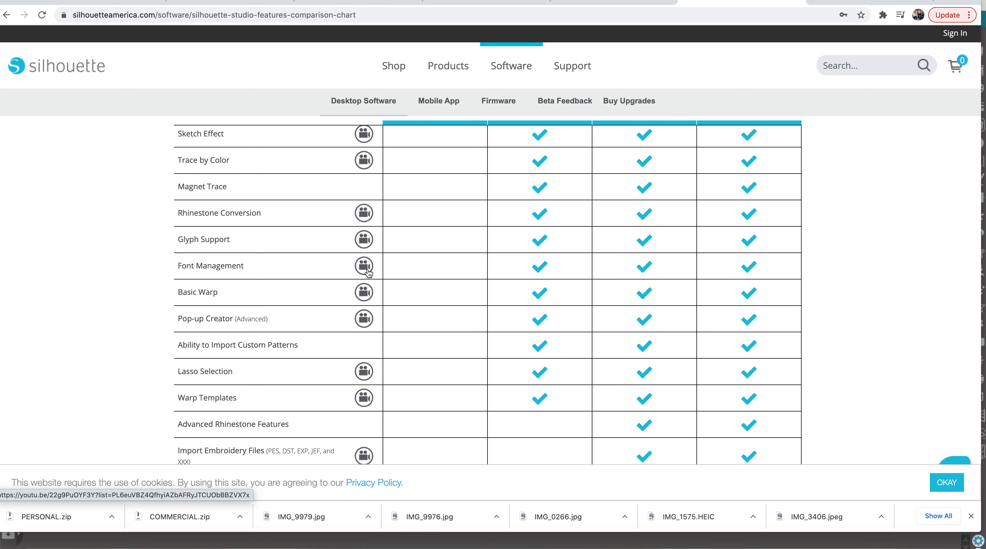
scroll(368, 272, "down", 3)
scroll(361, 322, "down", 1)
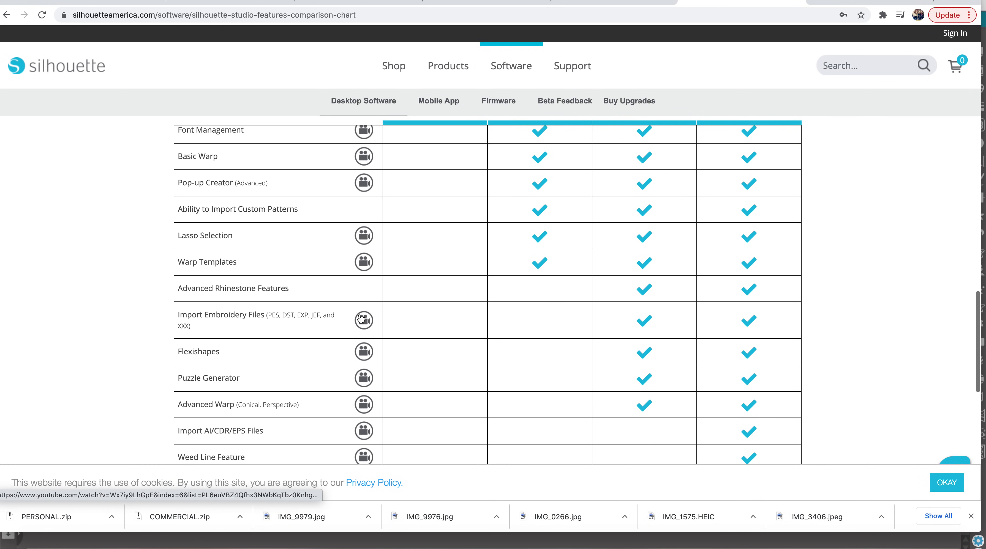
scroll(361, 322, "down", 3)
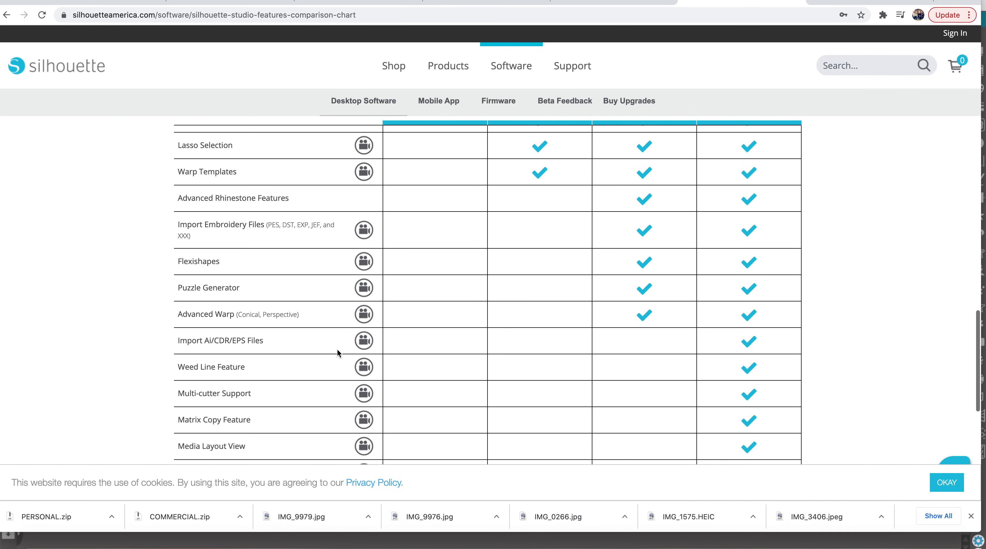
scroll(375, 369, "down", 2)
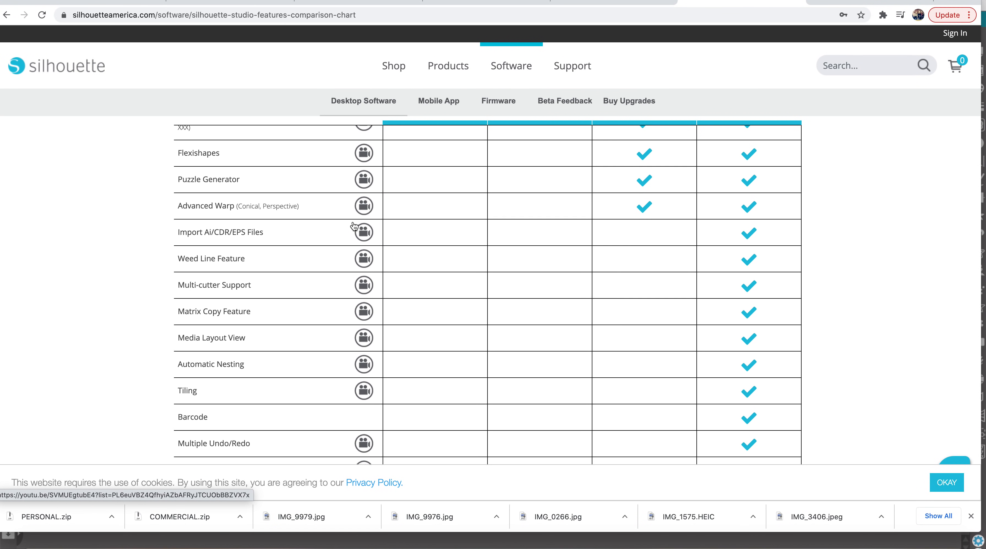
scroll(358, 227, "up", 1)
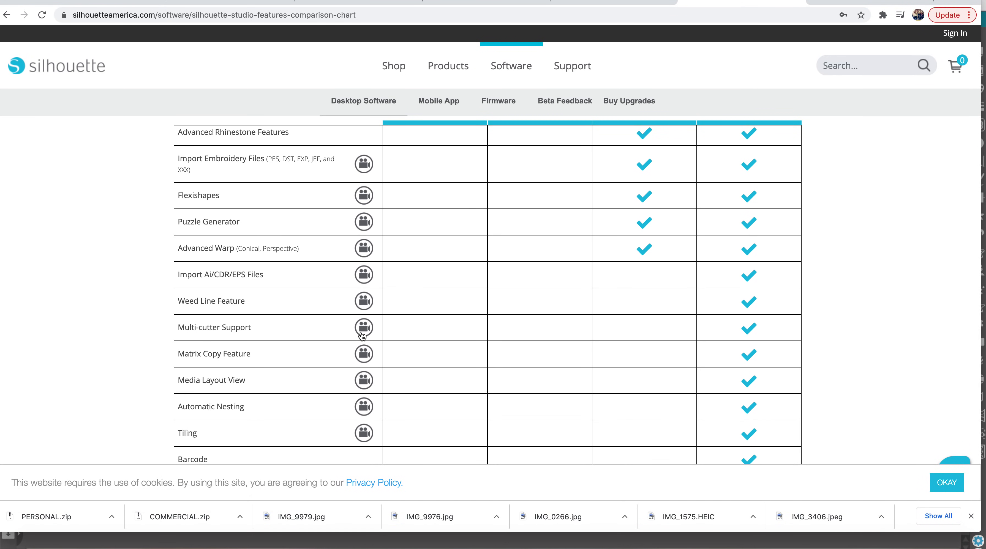
scroll(362, 334, "down", 3)
scroll(361, 334, "down", 2)
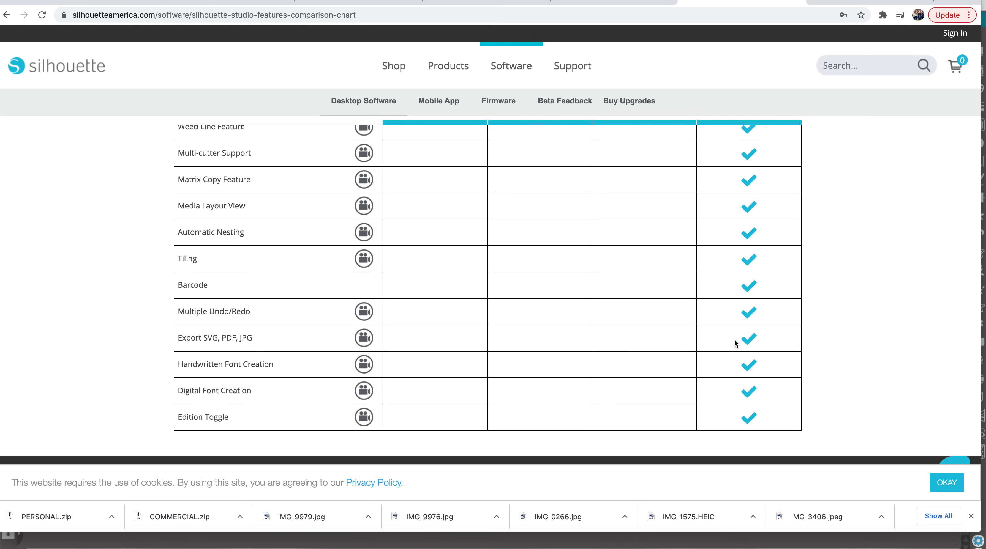
scroll(734, 340, "up", 1)
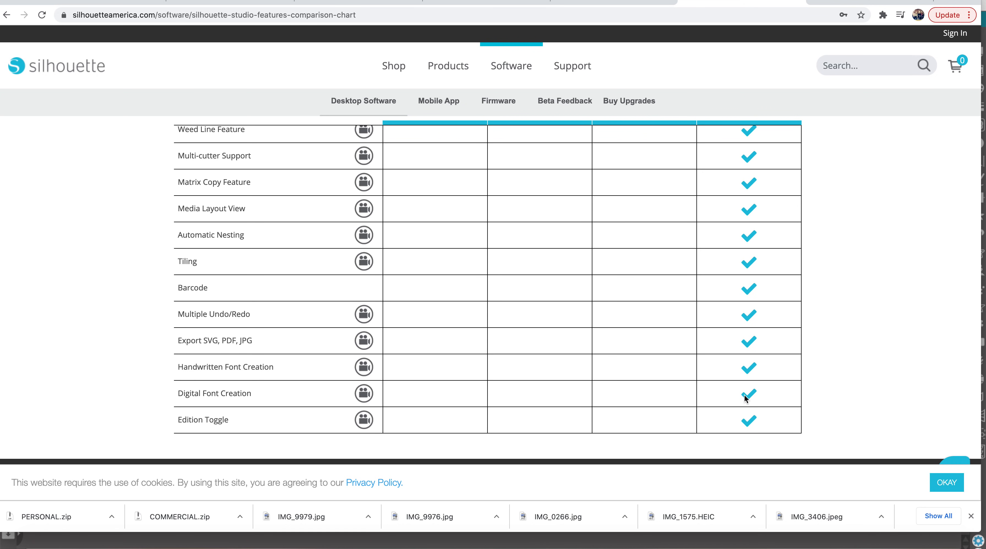
scroll(501, 357, "up", 1)
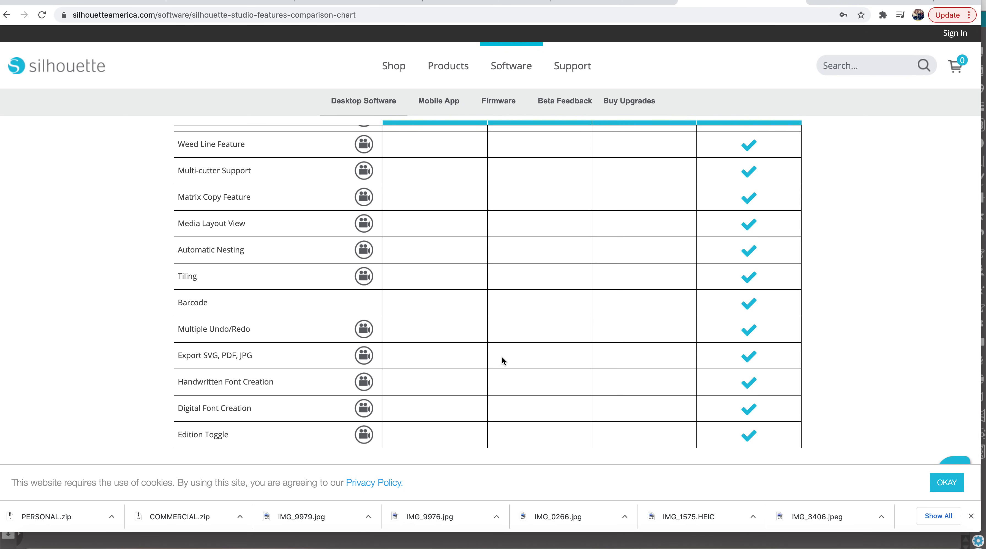
Examine the features exclusive to Business Edition, from Import Ai/CDR/EPS Files down to Edition Toggle.
scroll(501, 361, "up", 2)
scroll(268, 393, "up", 7)
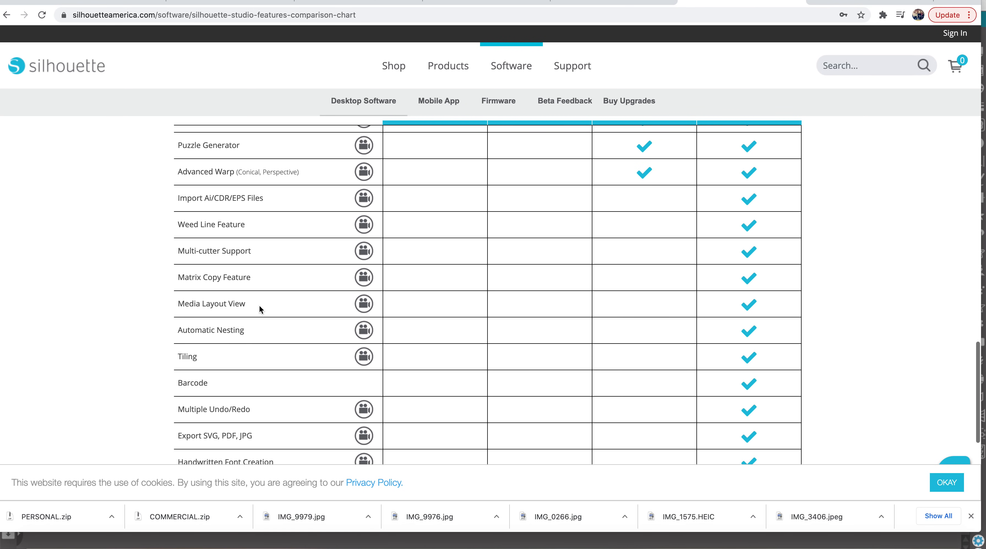
scroll(260, 307, "up", 5)
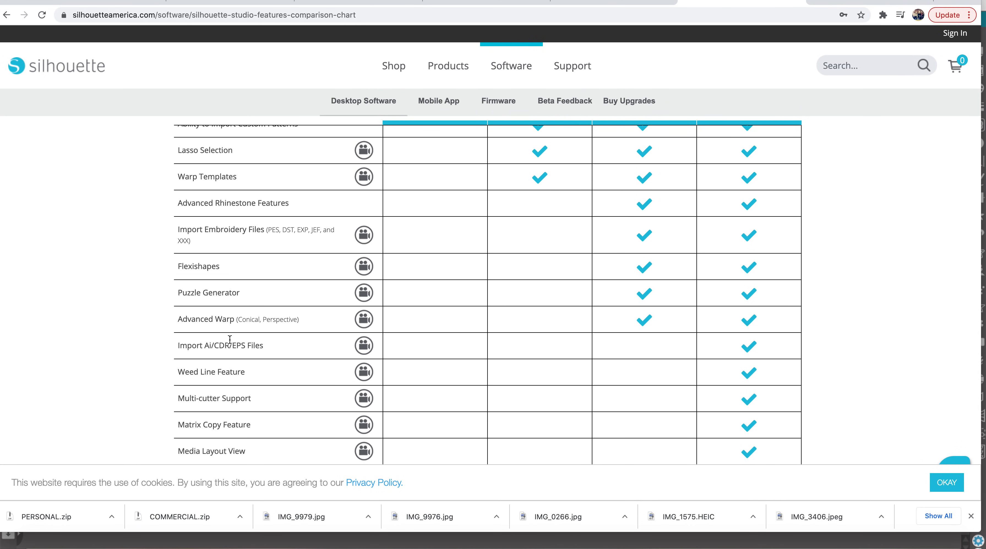
scroll(230, 340, "down", 15)
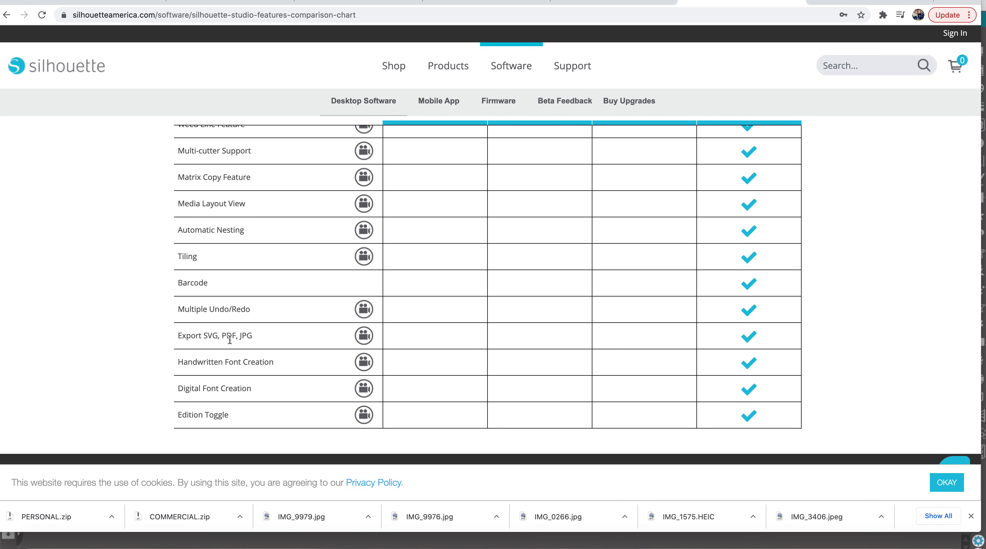
scroll(230, 339, "up", 4)
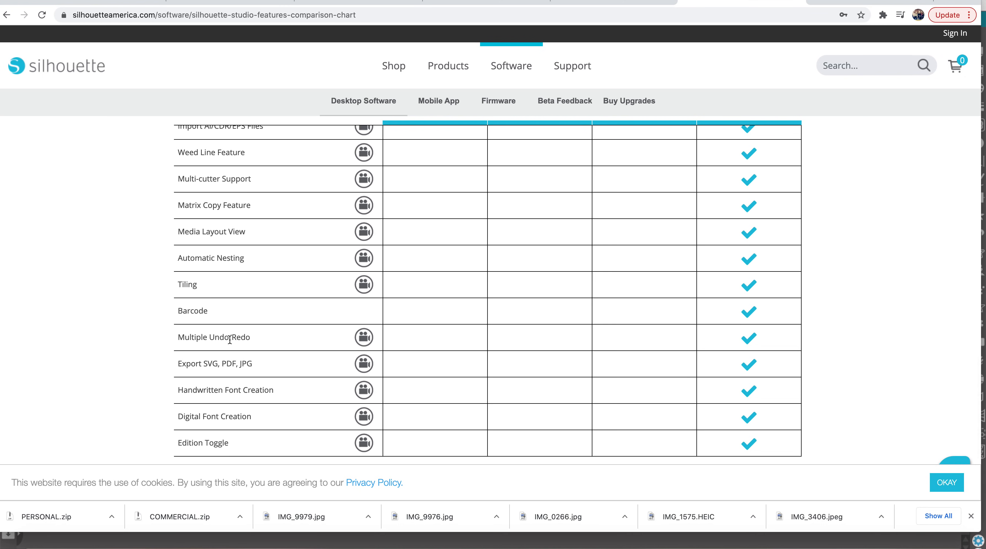
scroll(230, 343, "up", 2)
scroll(236, 335, "down", 3)
Review the comparison chart back up to the edition names and prices and the first basic features.
scroll(252, 288, "up", 8)
scroll(252, 289, "up", 15)
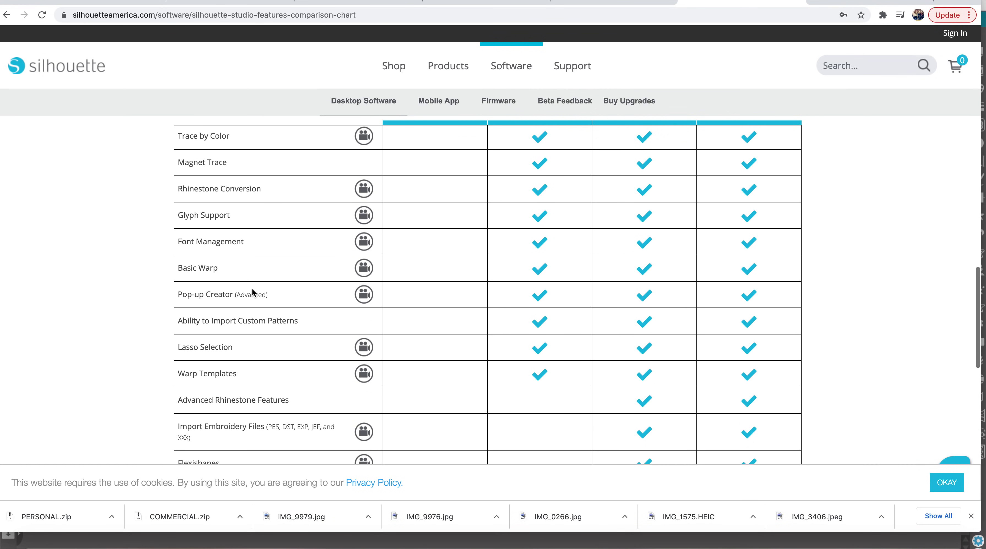
scroll(253, 289, "up", 10)
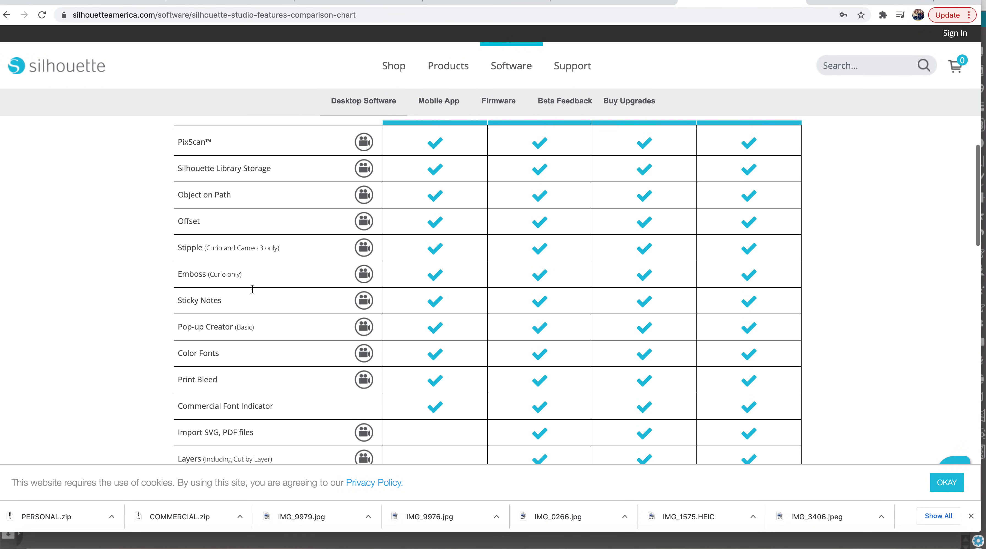
scroll(251, 291, "up", 3)
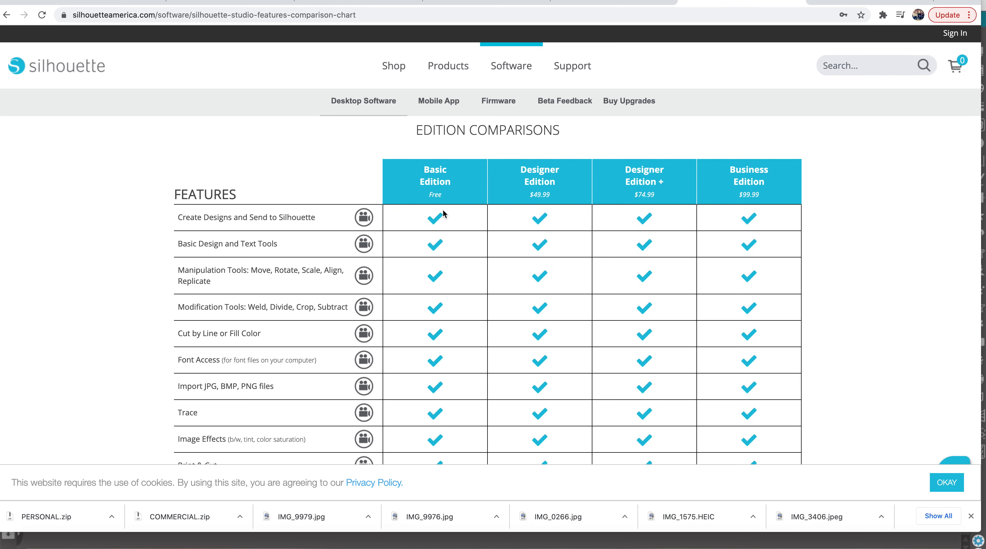
scroll(440, 235, "up", 1)
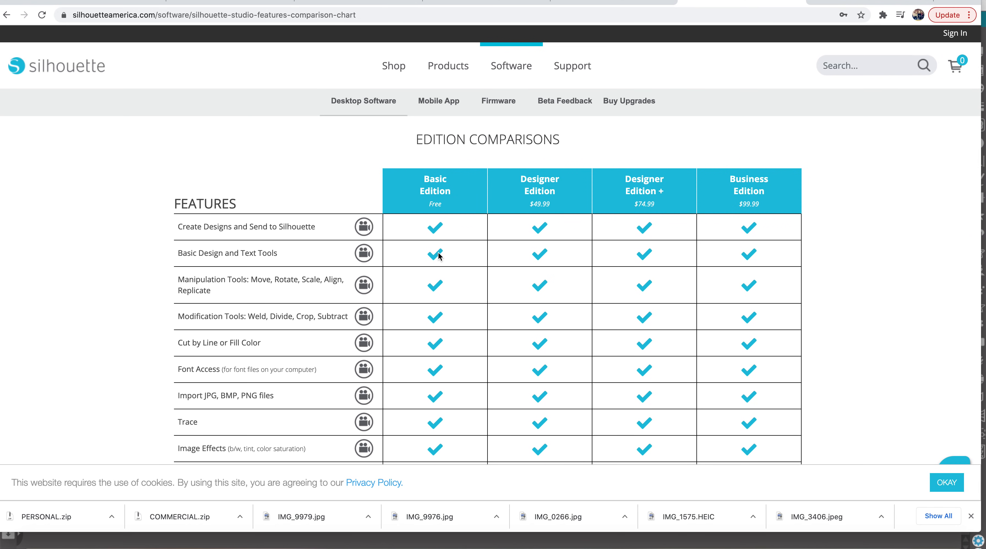
scroll(439, 256, "down", 2)
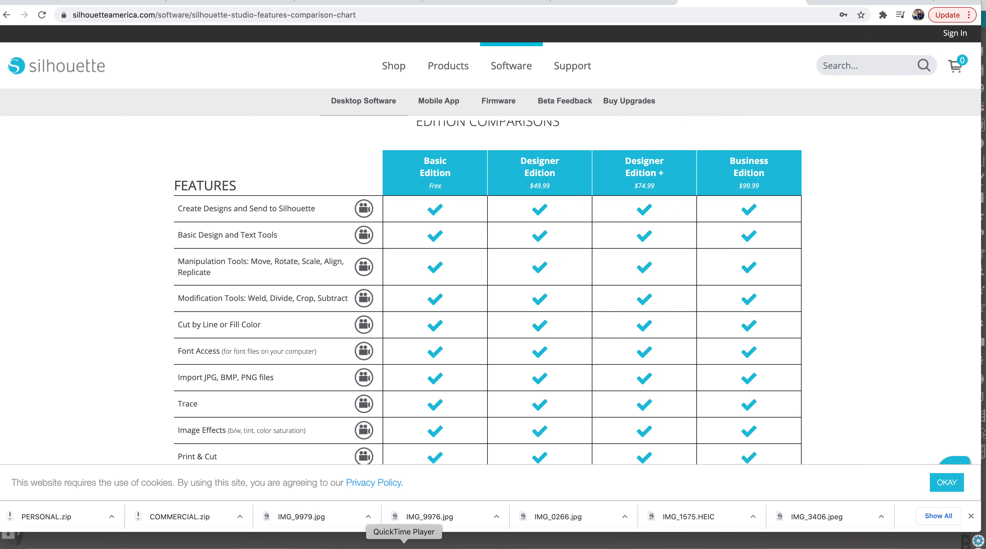
Open the chart's tutorial video for Create Designs and Send to Silhouette, pause it and look over its page.
left_click(434, 543)
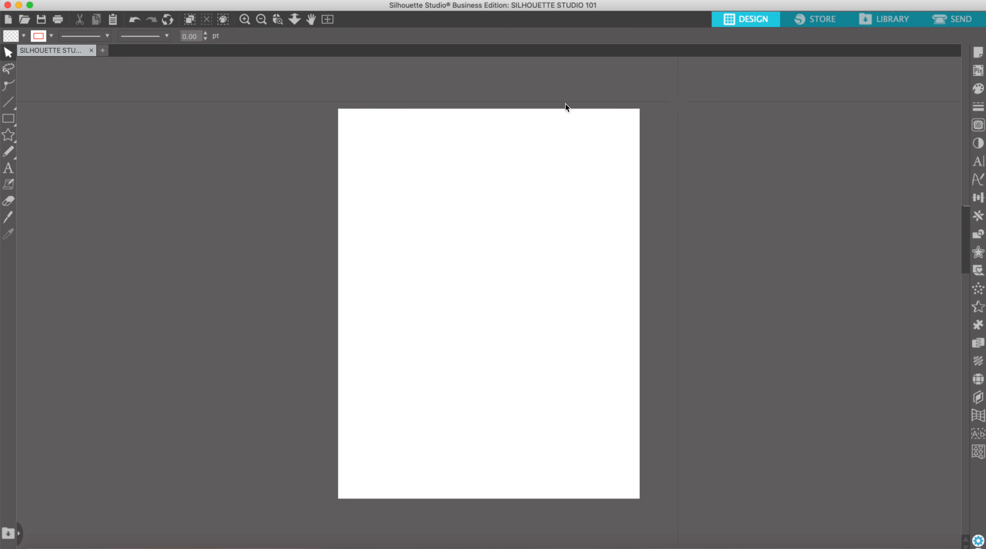
left_click(729, 0)
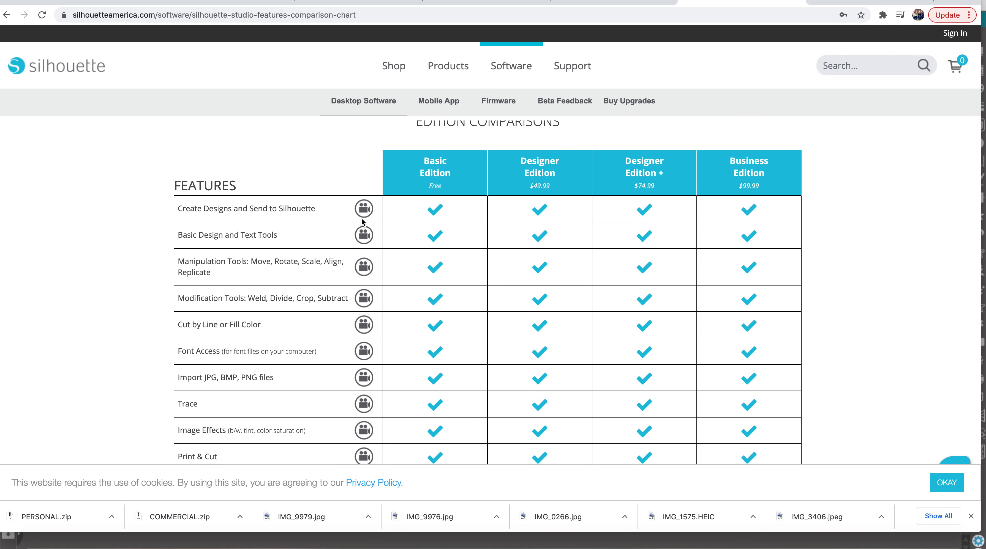
left_click(364, 210)
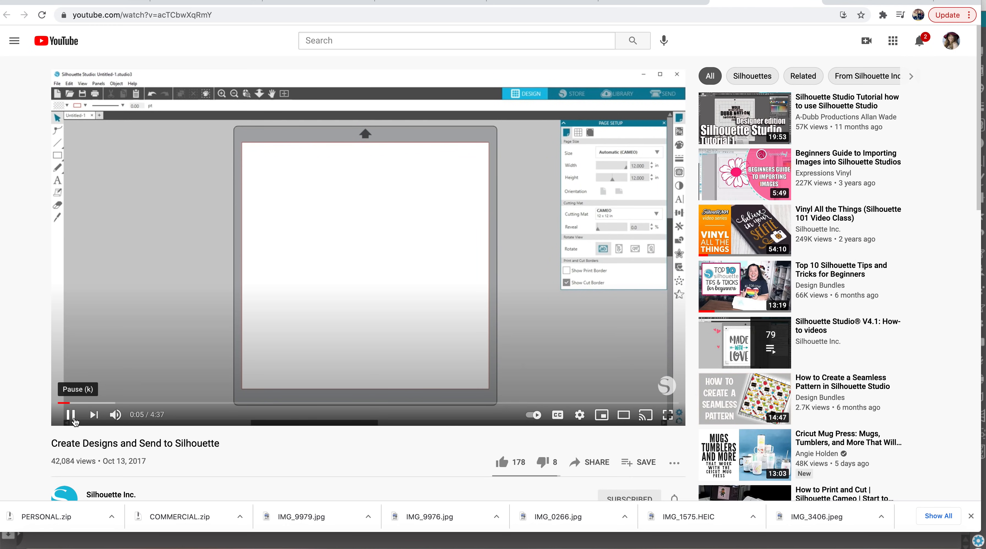
left_click(73, 419)
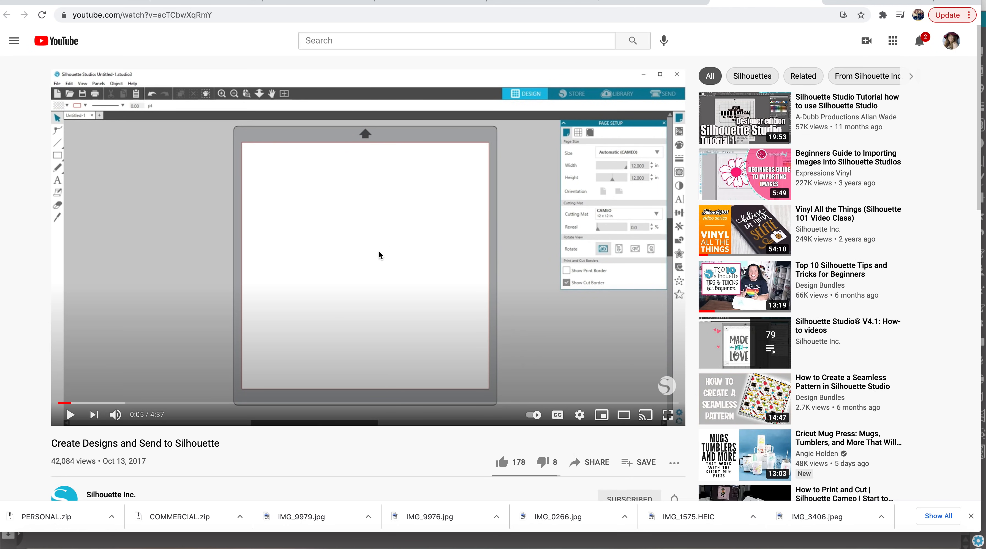
scroll(383, 242, "down", 3)
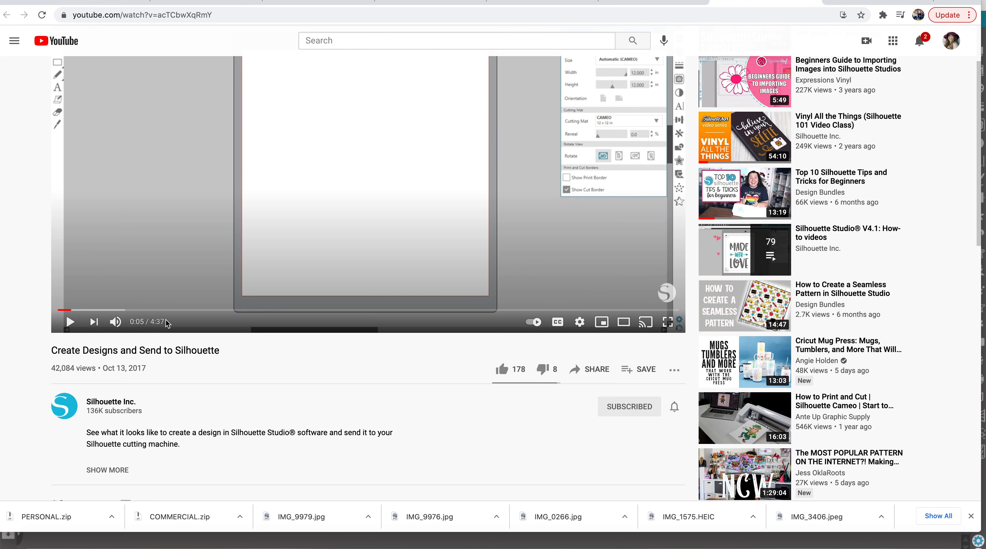
scroll(162, 365, "up", 2)
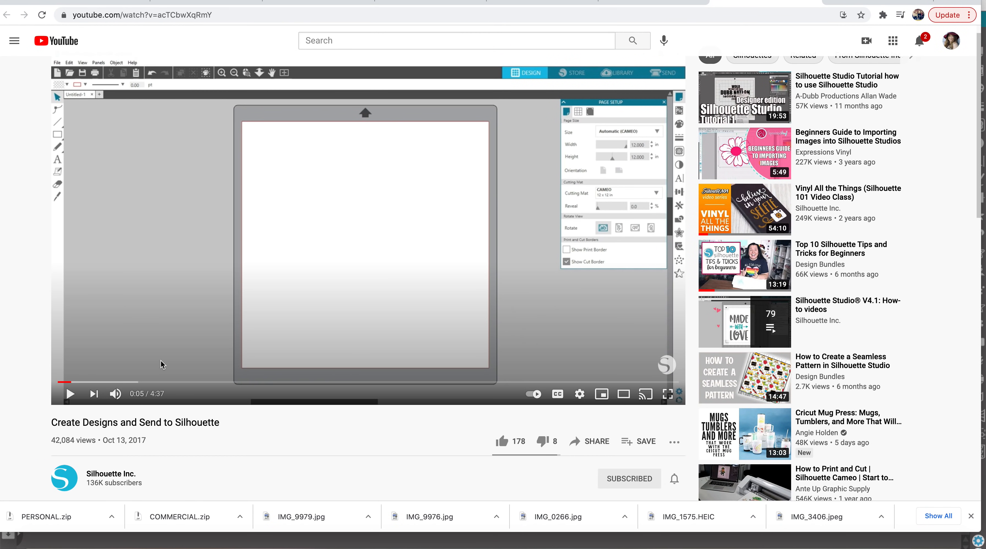
scroll(258, 286, "up", 1)
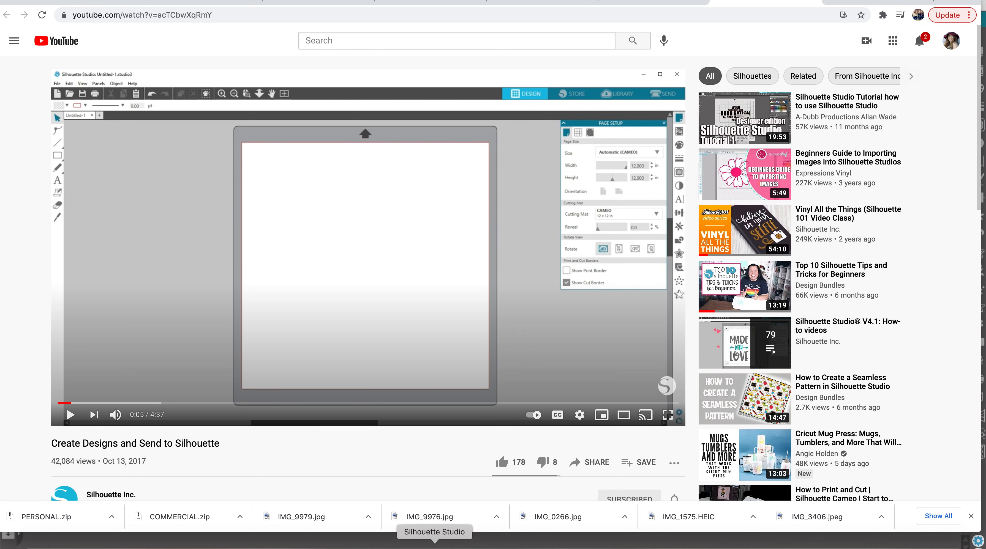
Switch to Silhouette Studio, create a new drawing and draw a five-pointed star about 3.46 x 3.34 in near the page's upper-left corner.
left_click(434, 543)
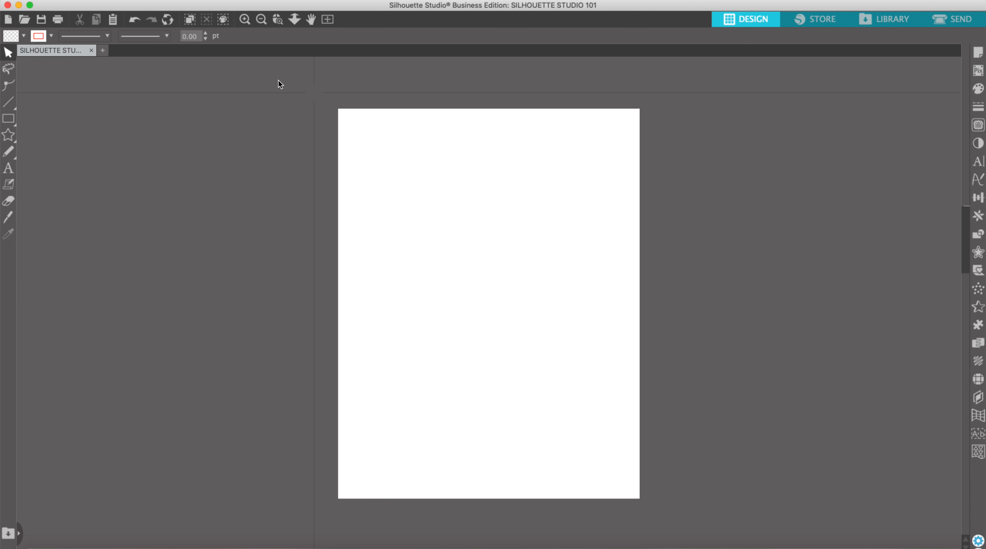
left_click(9, 19)
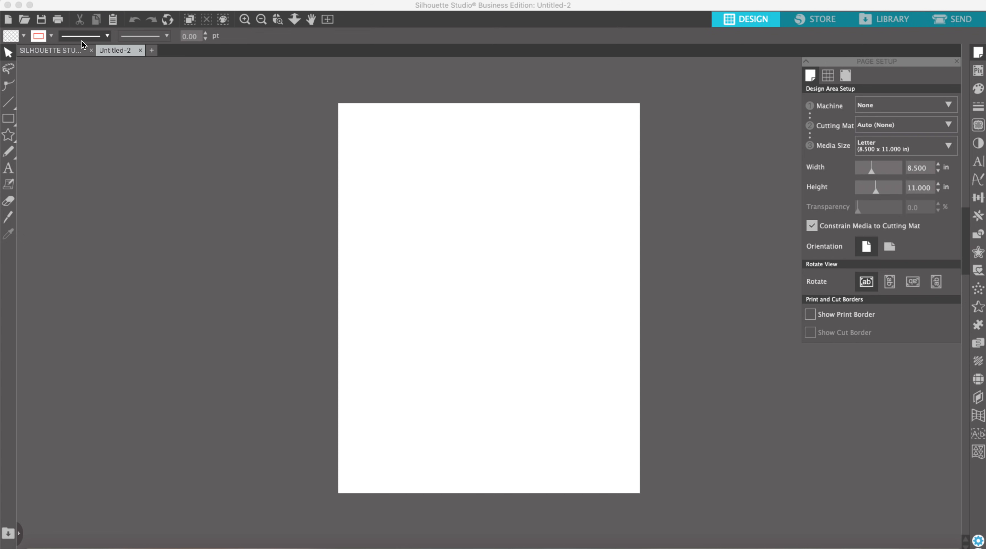
left_click(8, 135)
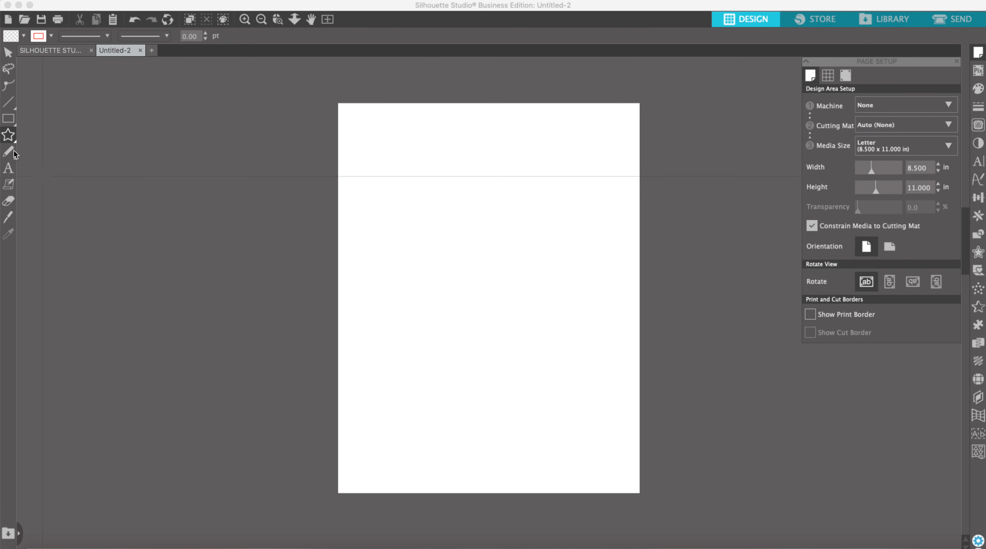
mouse_move(3, 135)
left_click_drag(386, 136, 433, 189)
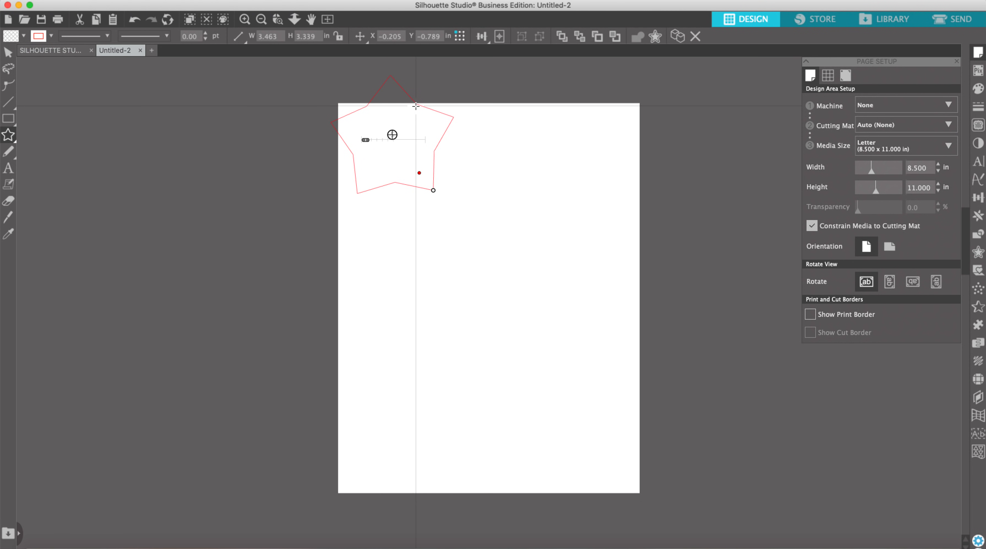
mouse_move(394, 135)
left_mouse_down()
mouse_move(377, 136)
mouse_move(386, 135)
left_mouse_up()
key("Delete")
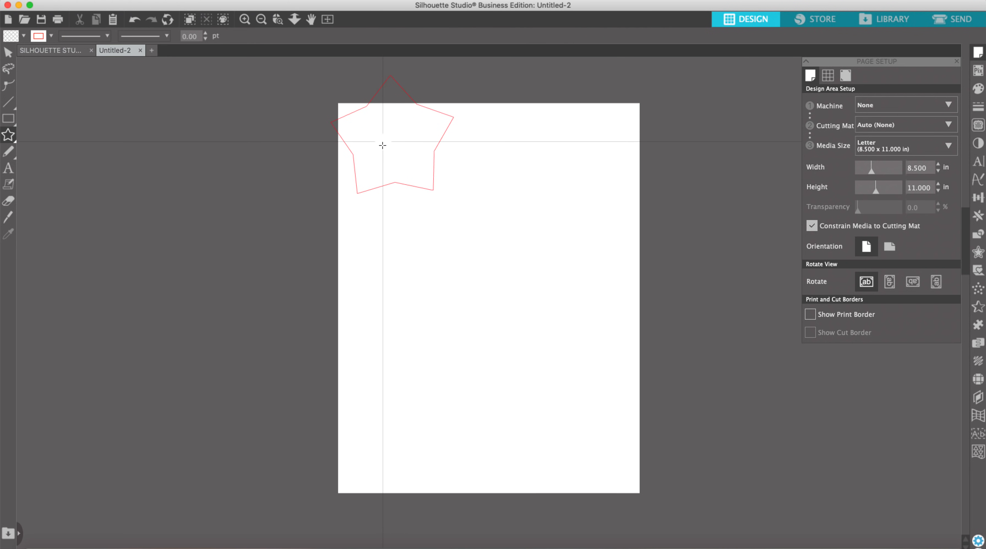
Reshape the star into a nine-pointed burst with deep, narrow points and move it fully onto the page.
left_click(7, 52)
left_click(417, 103)
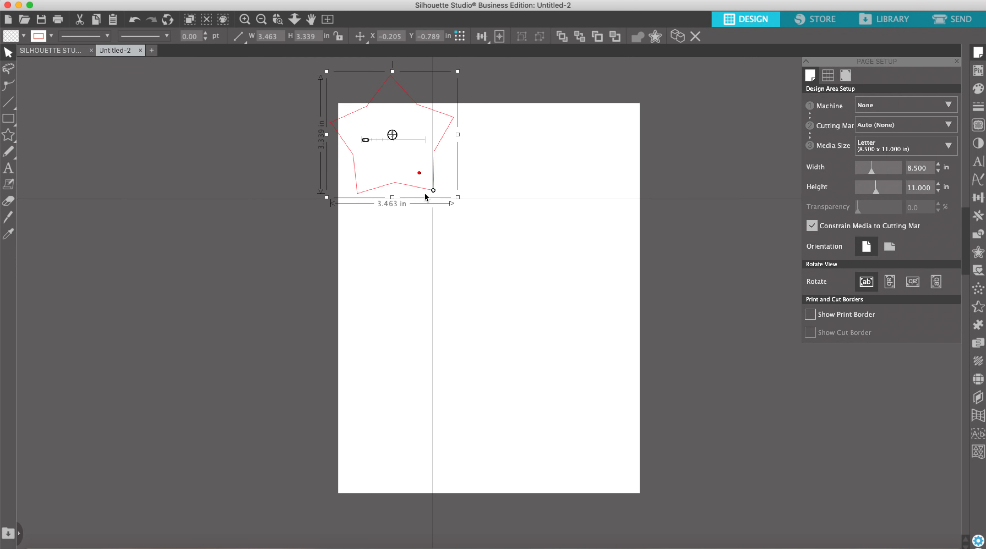
left_click_drag(365, 140, 387, 140)
left_click_drag(420, 174, 399, 159)
left_click_drag(400, 116, 465, 187)
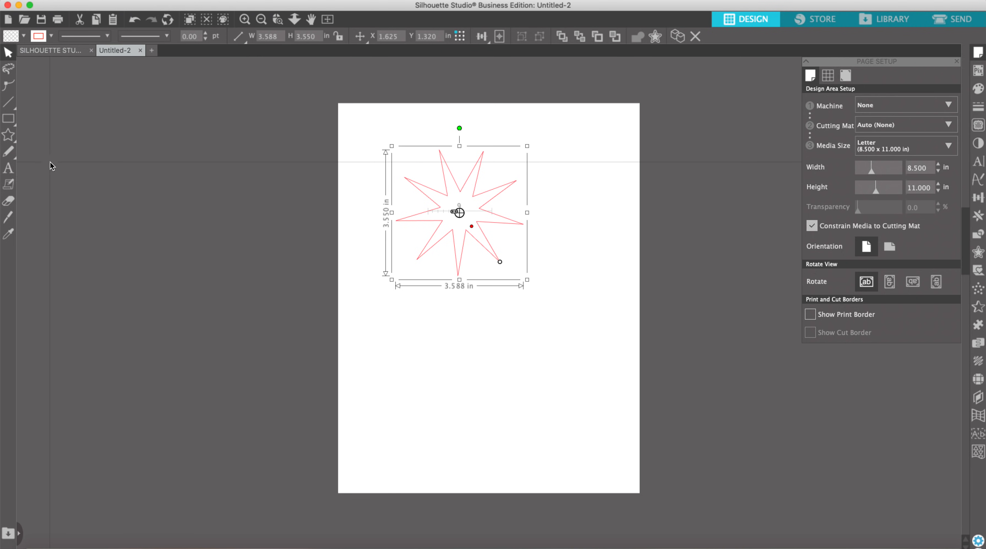
Add a single line of text with the creator's nickname below the starburst.
key("t")
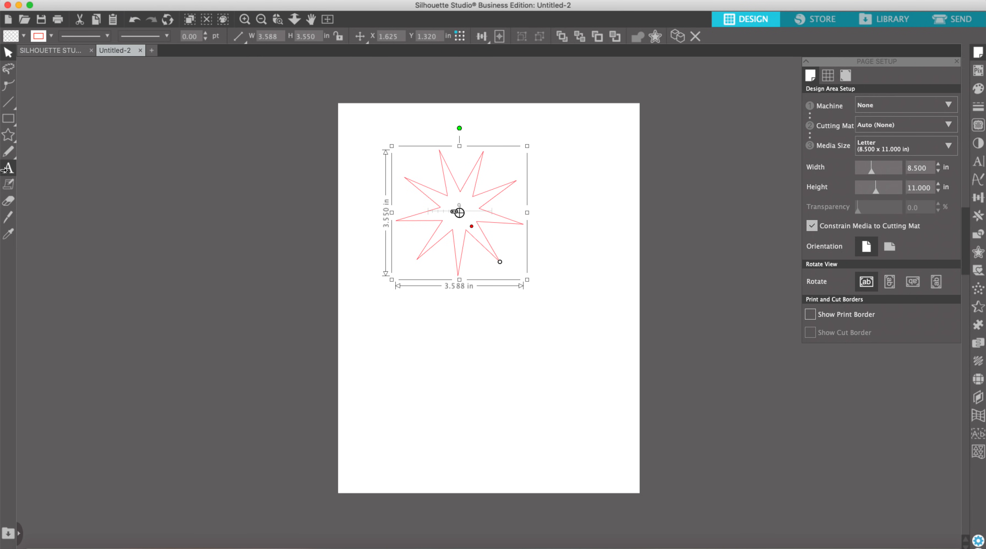
left_click(432, 368)
type("A")
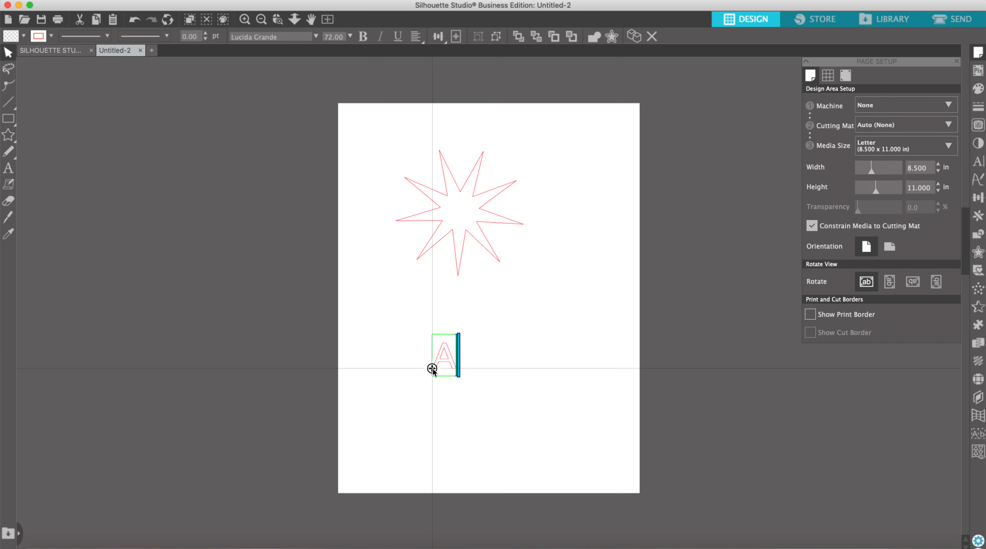
type("untie Tay")
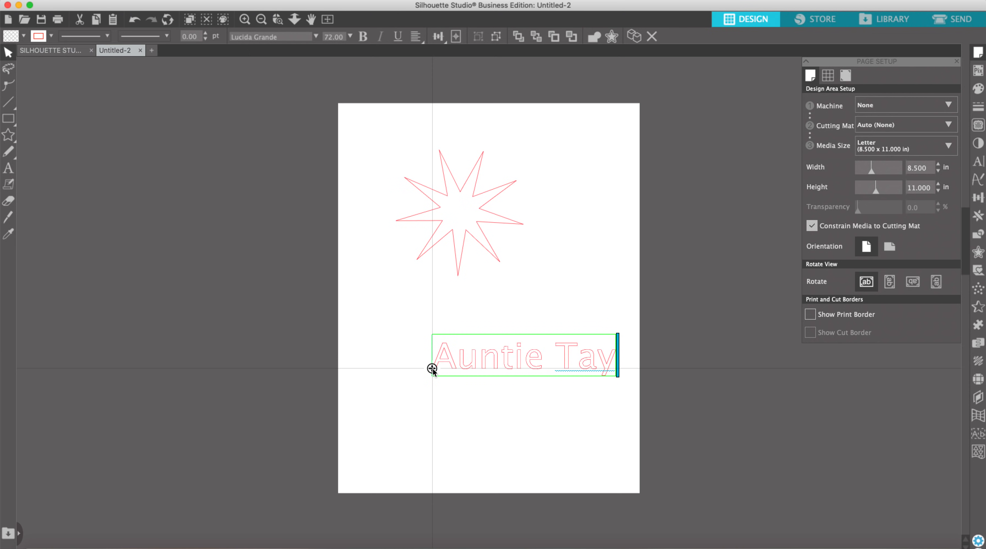
left_click(609, 282)
Move the starburst and the text closer together so the text sits just beneath it near the page's centre.
left_click_drag(572, 341, 518, 325)
left_click(487, 234)
left_click_drag(487, 238, 523, 266)
left_click_drag(510, 342, 521, 340)
left_click(482, 179)
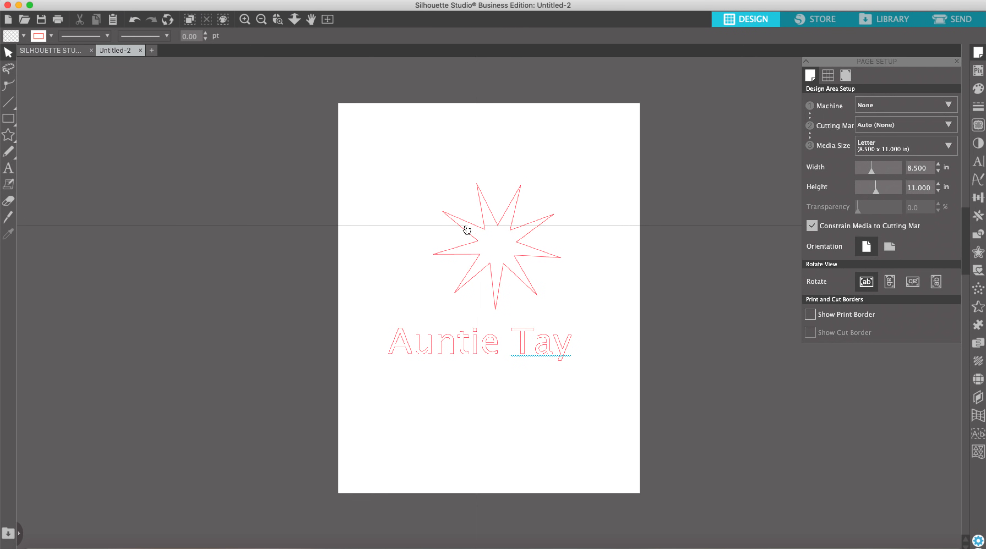
Fill the starburst with light peach and make its outline transparent.
left_click(485, 201)
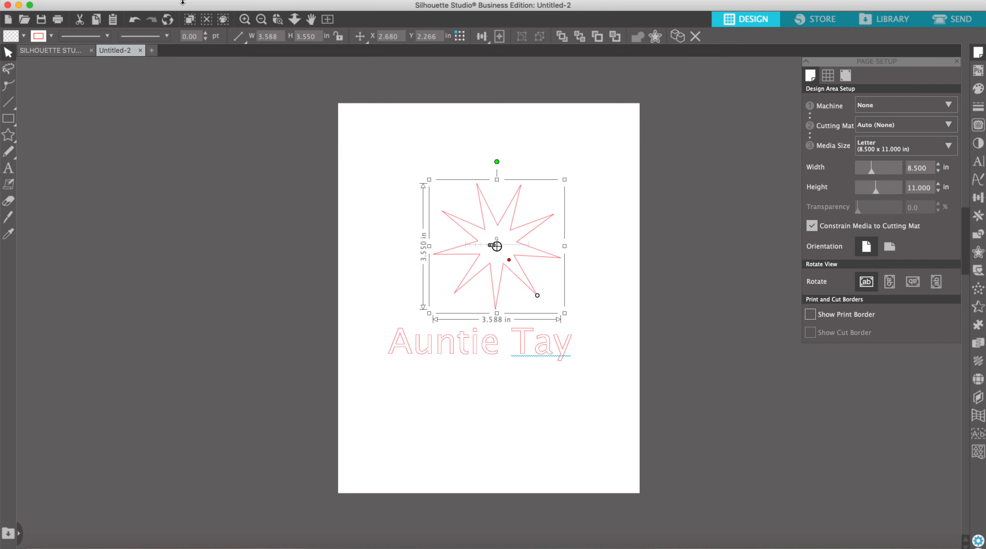
left_click(22, 37)
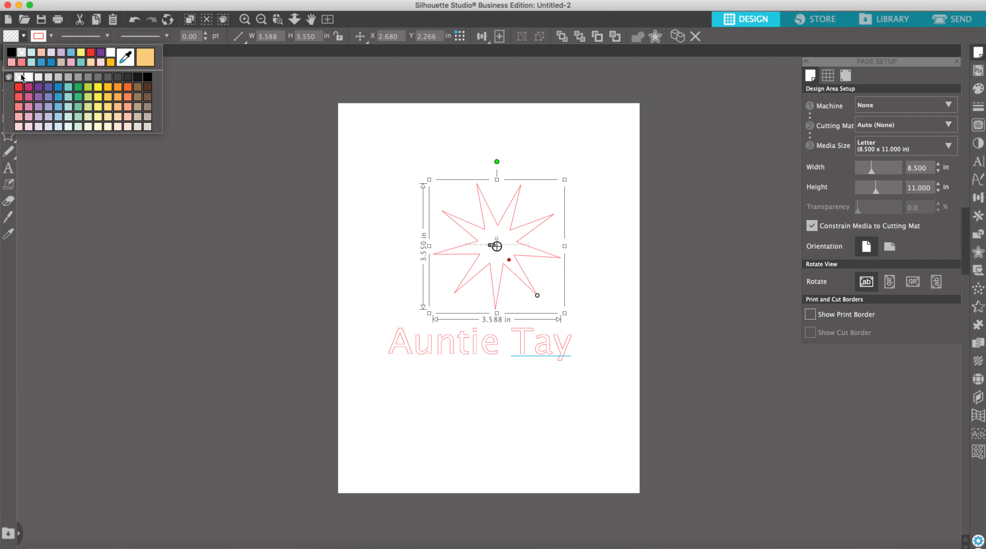
left_click(41, 53)
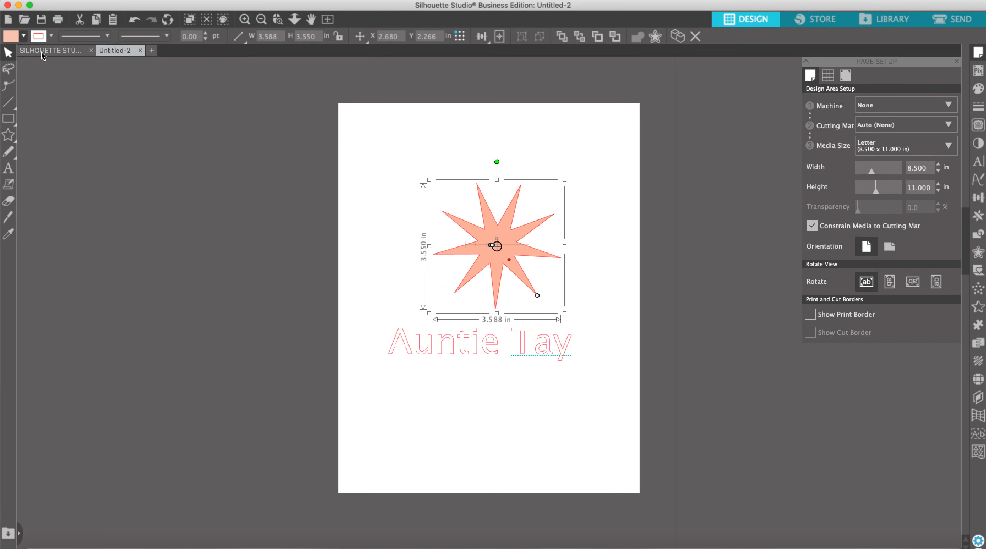
left_click(51, 36)
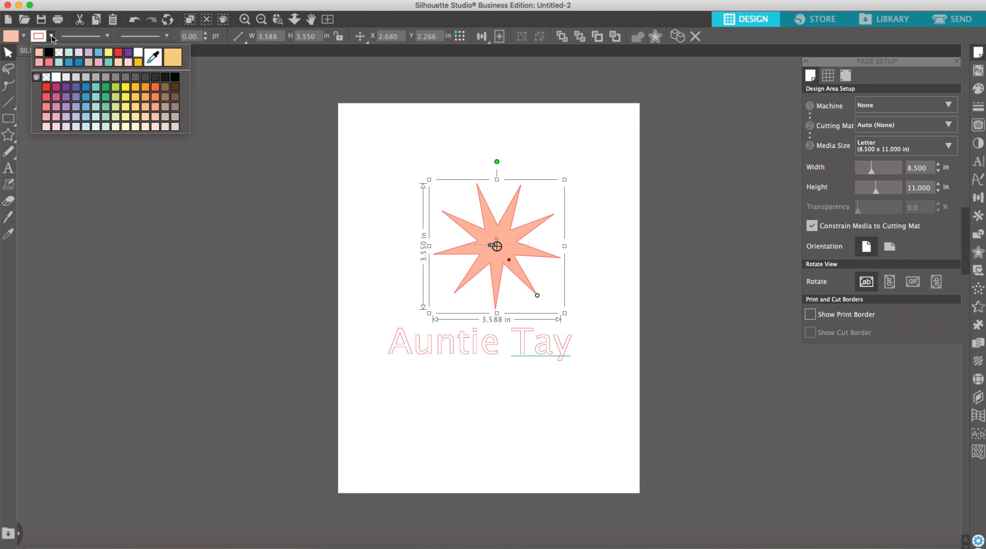
left_click(59, 54)
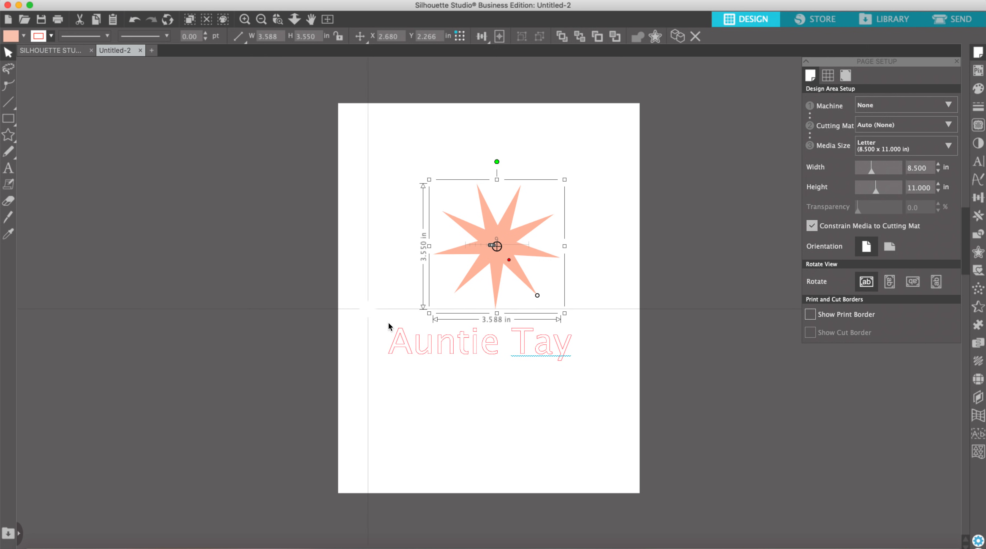
Give the text the same light peach fill as the starburst and a transparent outline.
left_click(415, 343)
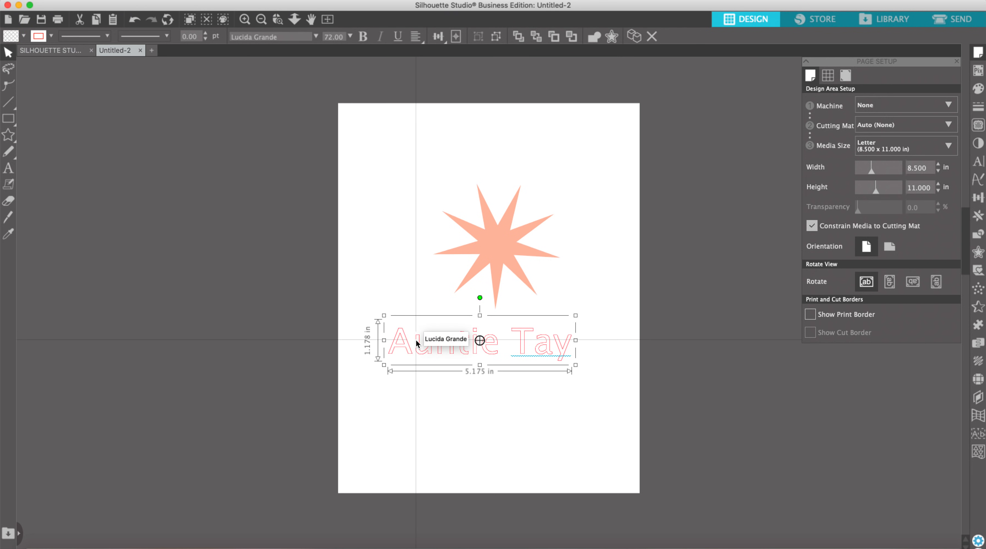
left_click(23, 37)
left_click(21, 52)
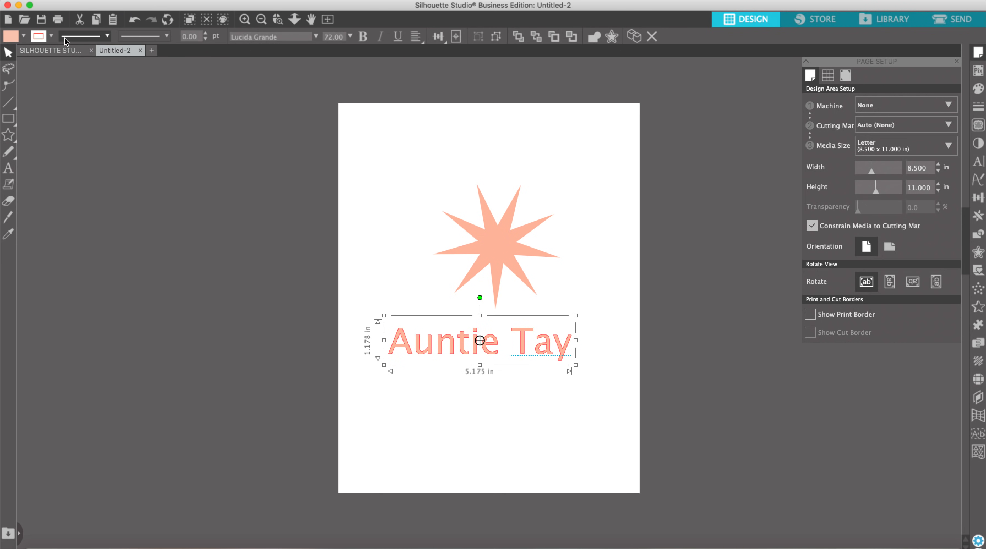
left_click(51, 35)
left_click(46, 52)
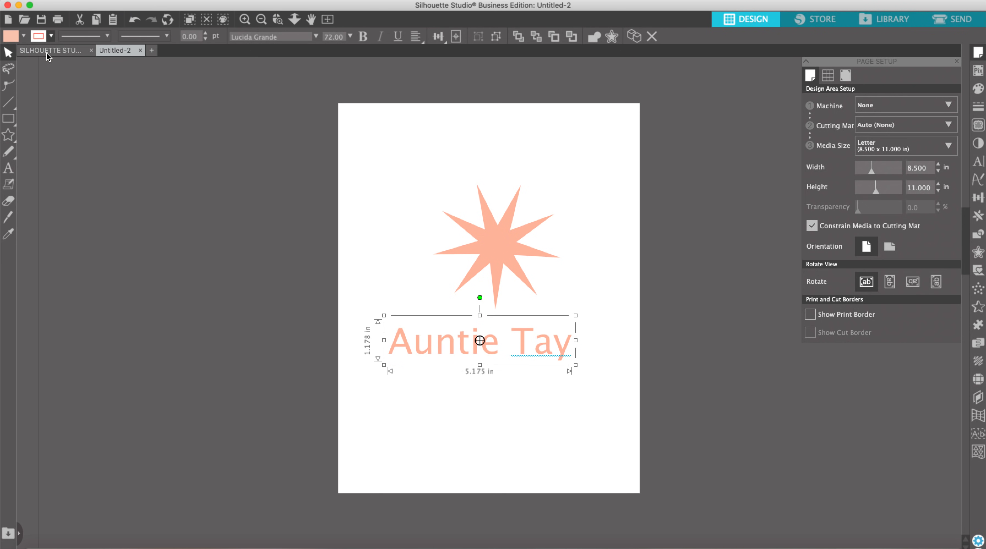
Give the text a black outline with a fine dashed line style.
left_click(51, 36)
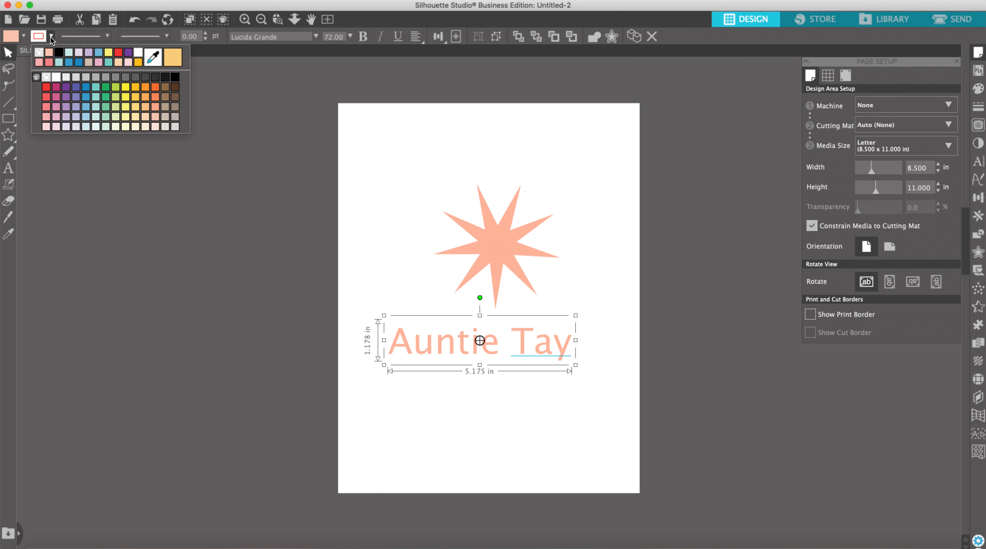
left_click(171, 77)
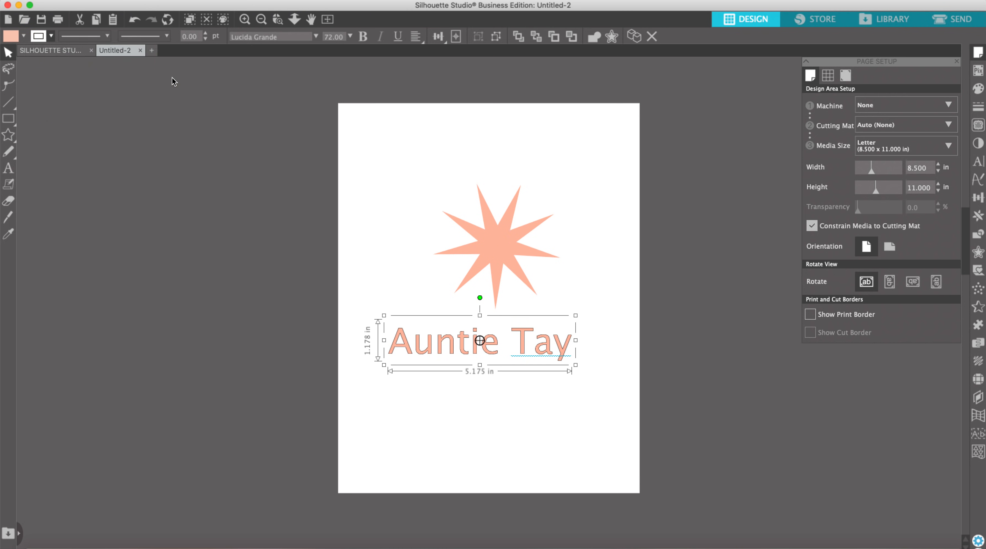
left_click(106, 37)
left_click(90, 69)
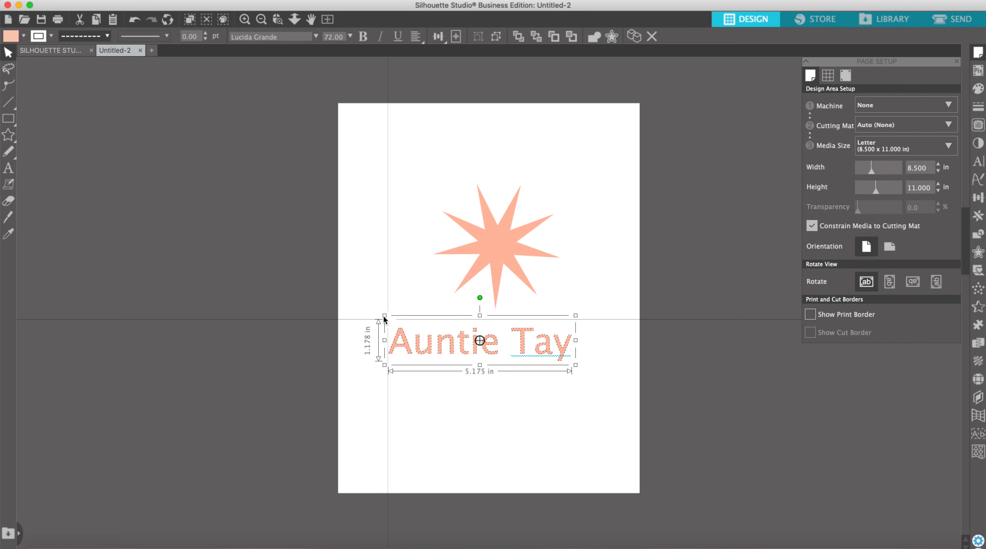
Enlarge the text to about 10.03 in wide, reposition it below the starburst, and switch its outline to a longer dash style.
left_click_drag(383, 316, 208, 300)
left_click_drag(364, 320, 424, 372)
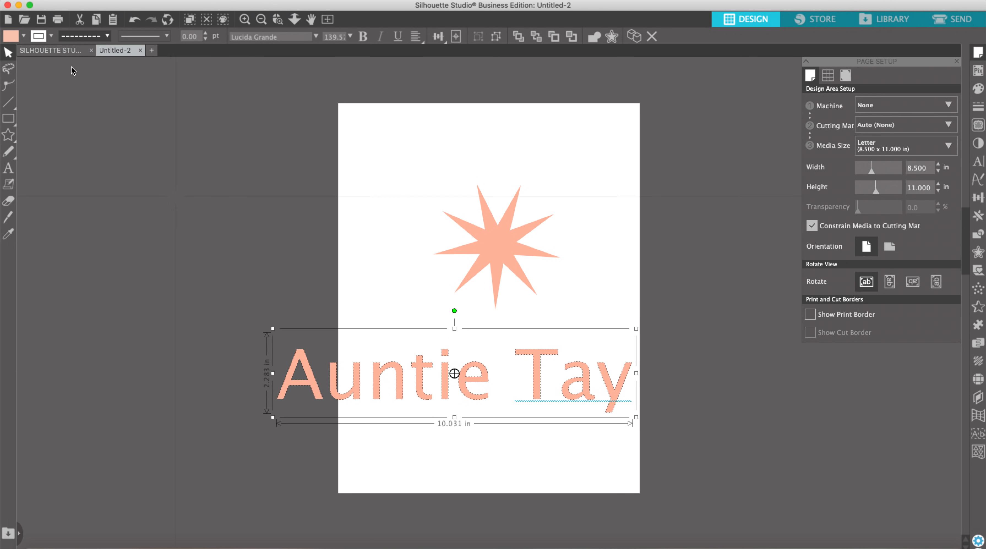
left_click(107, 36)
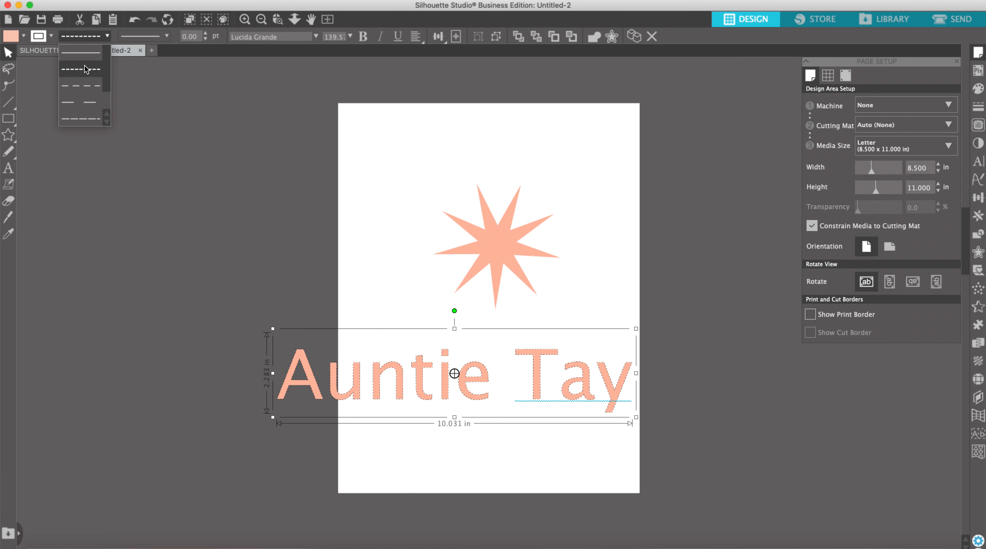
left_click(81, 84)
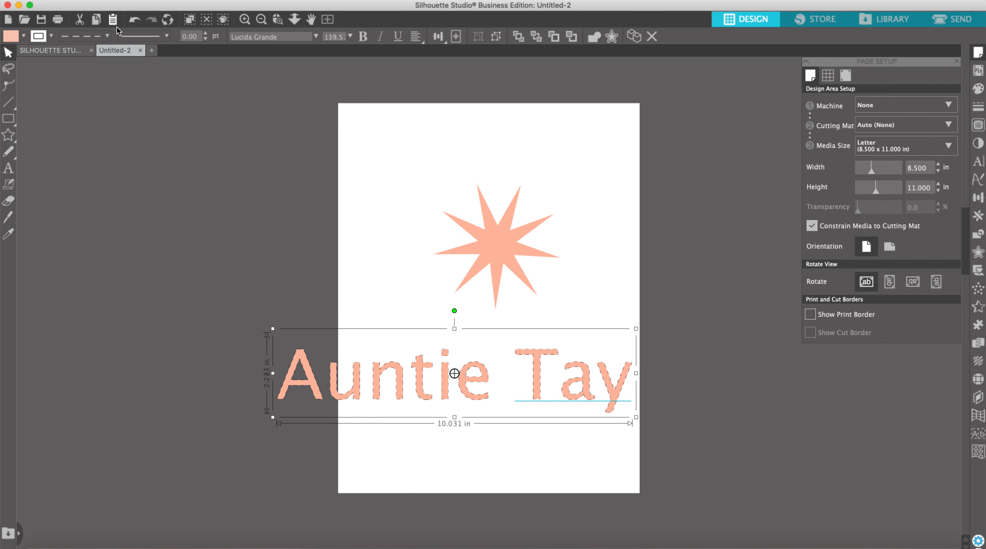
left_click(108, 35)
left_click(147, 39)
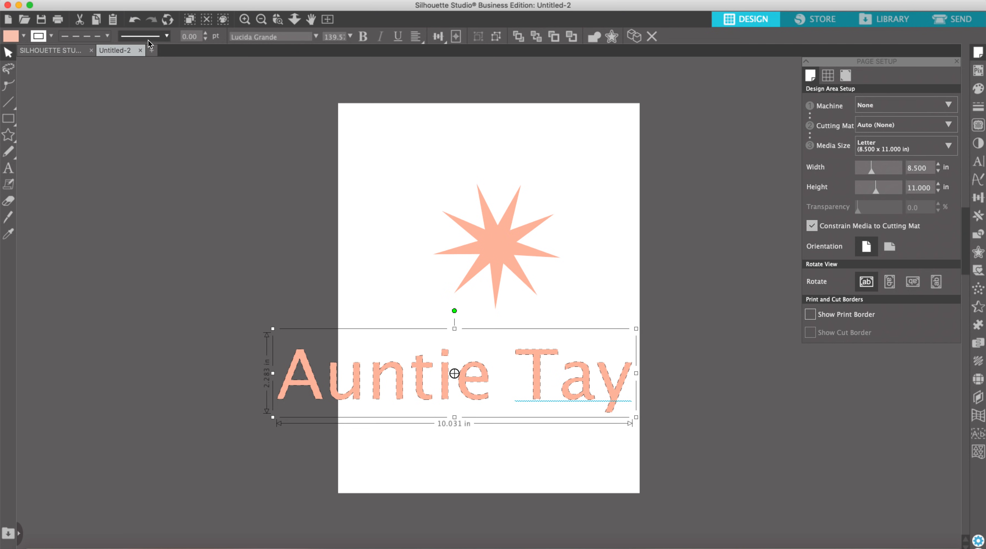
left_click_drag(334, 377, 422, 398)
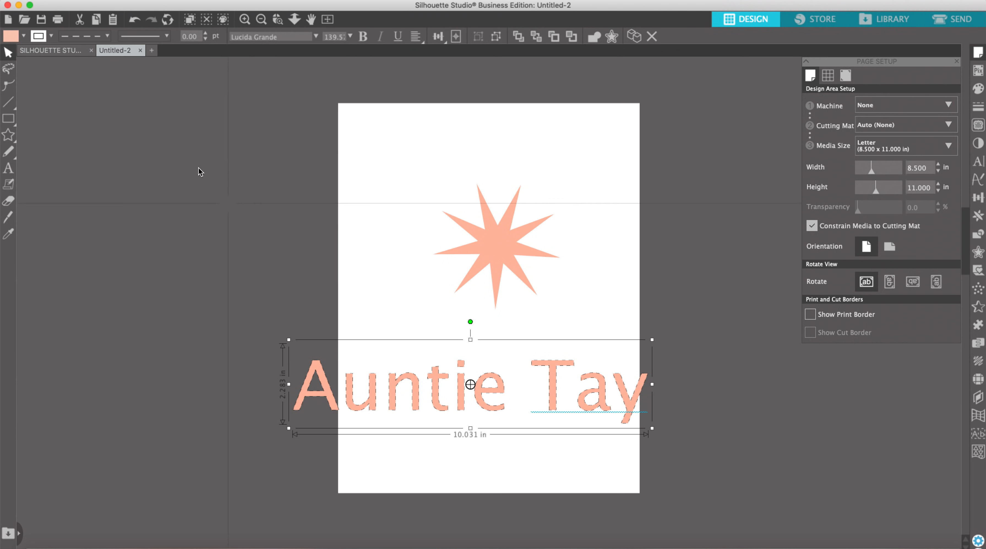
Try a tapered line profile on the text's outline and set the outline thickness to 2.75 pt.
left_click(167, 36)
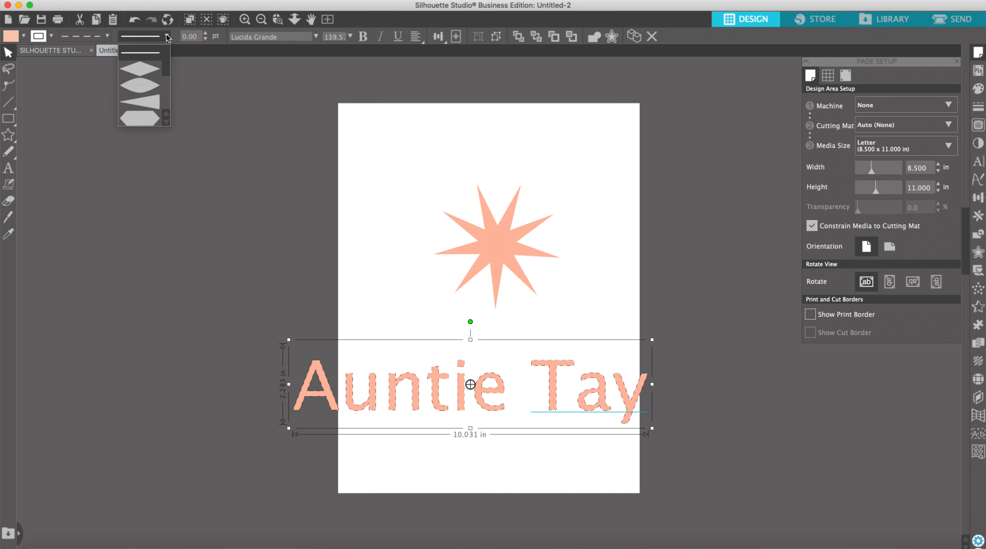
left_click(143, 81)
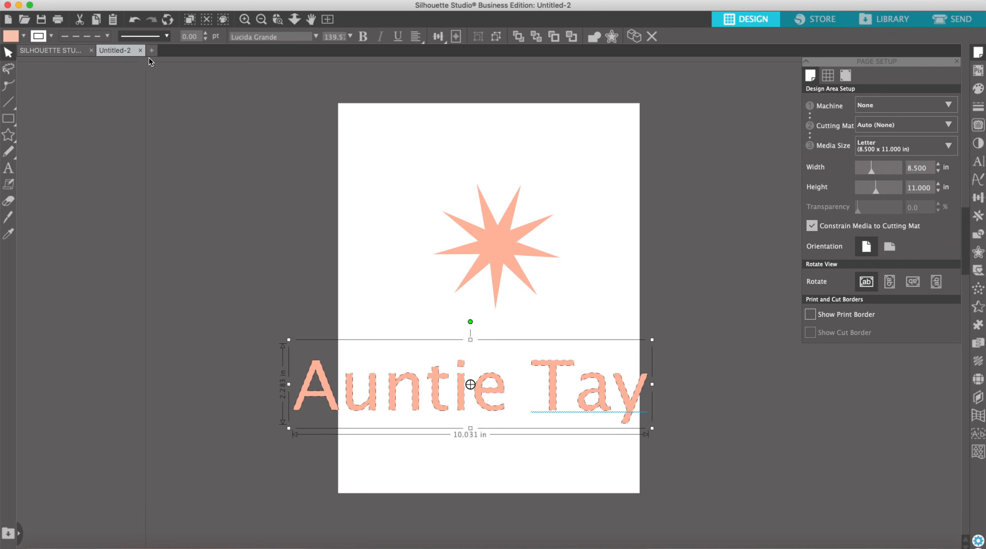
left_click(166, 36)
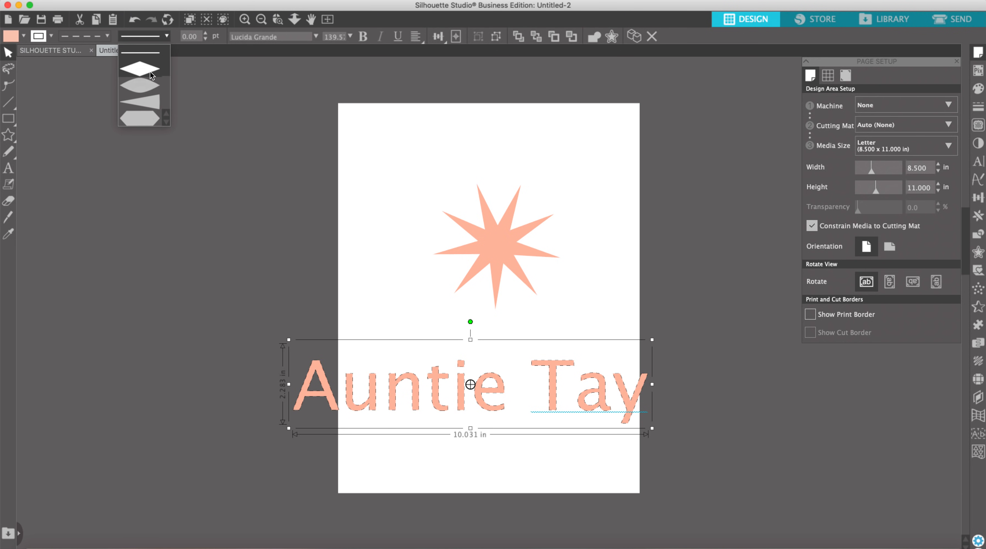
left_click(164, 80)
left_click(184, 58)
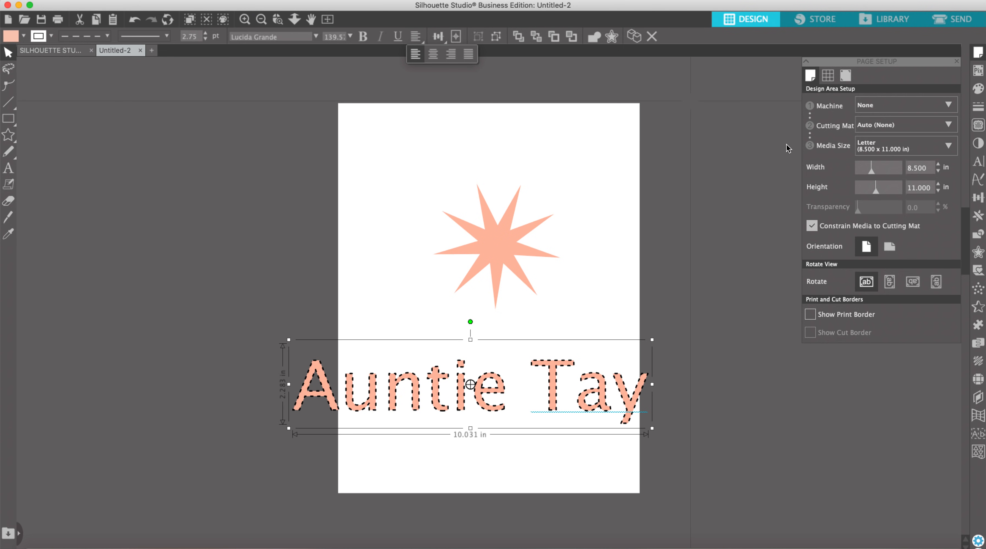
Browse the available fonts and change the text's font to Maleficio.
left_click(316, 36)
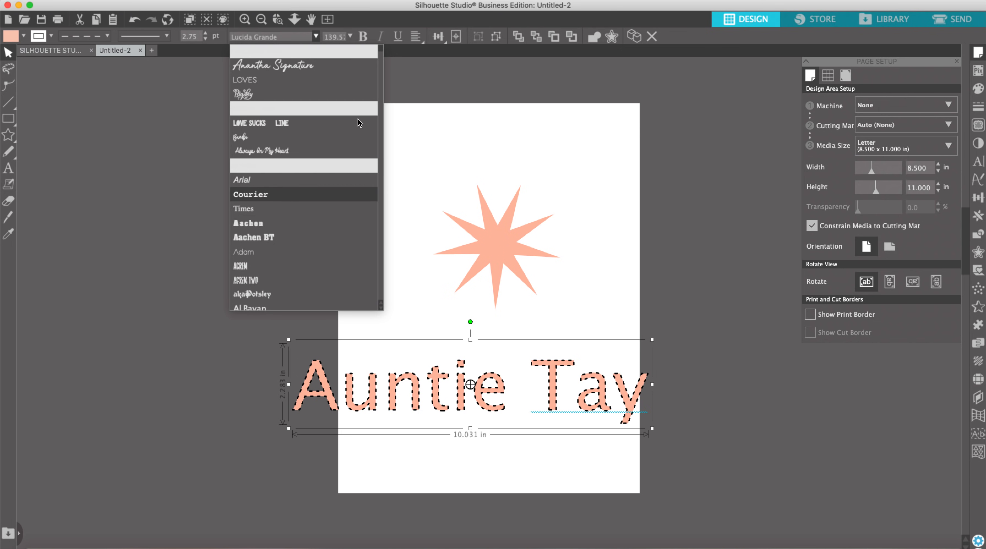
scroll(368, 186, "down", 10)
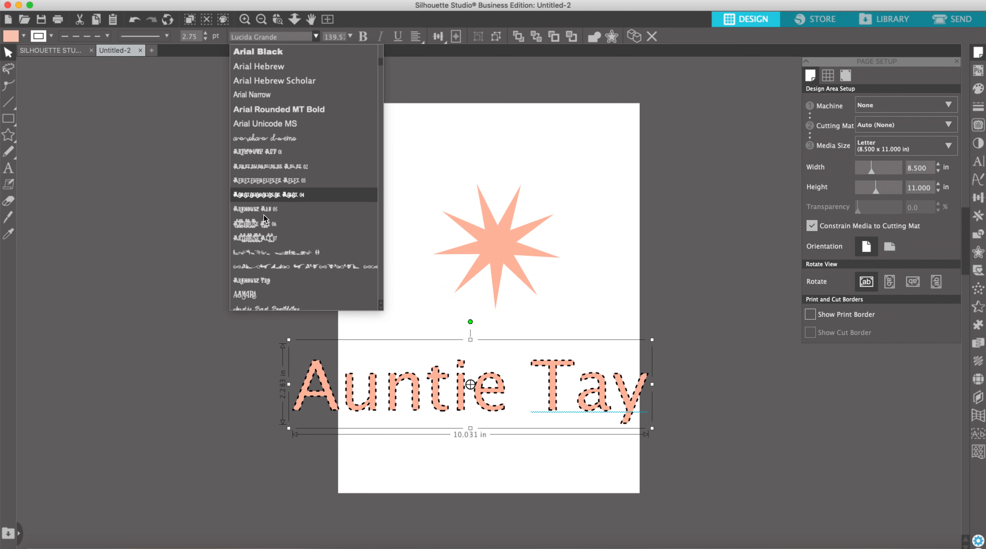
left_click(268, 34)
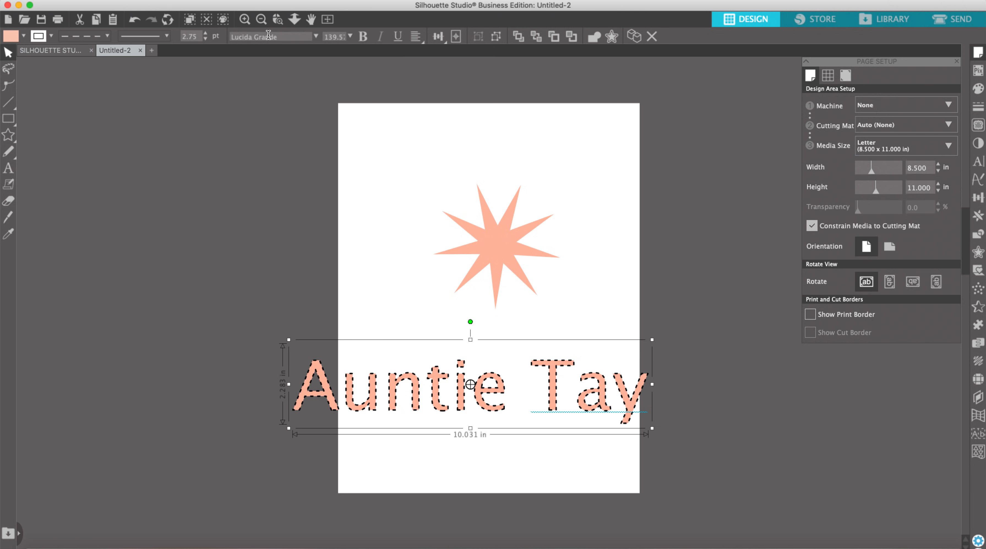
left_click(290, 36)
left_click(315, 37)
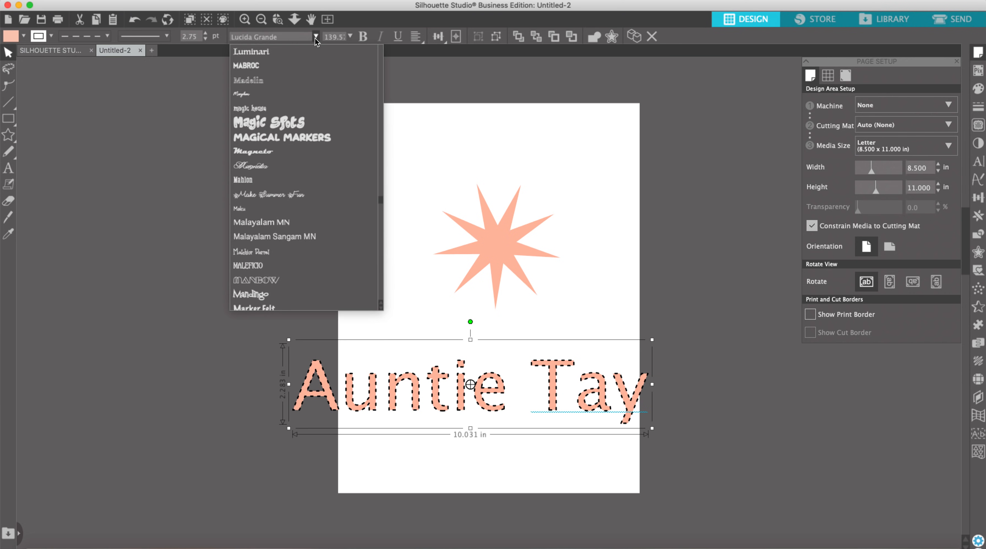
left_click(271, 265)
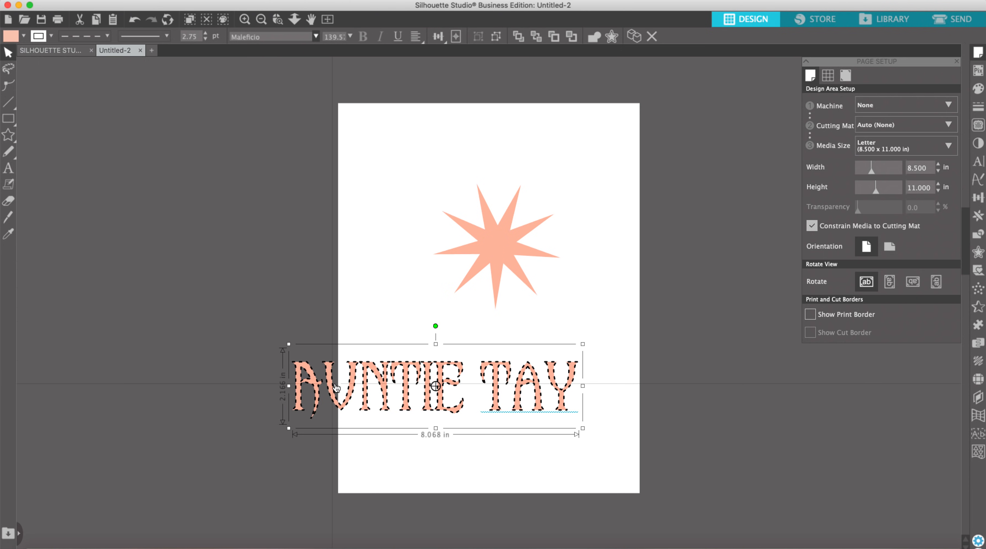
Move the text across onto the page beneath the starburst and set its justification to centered.
left_click_drag(303, 385, 358, 391)
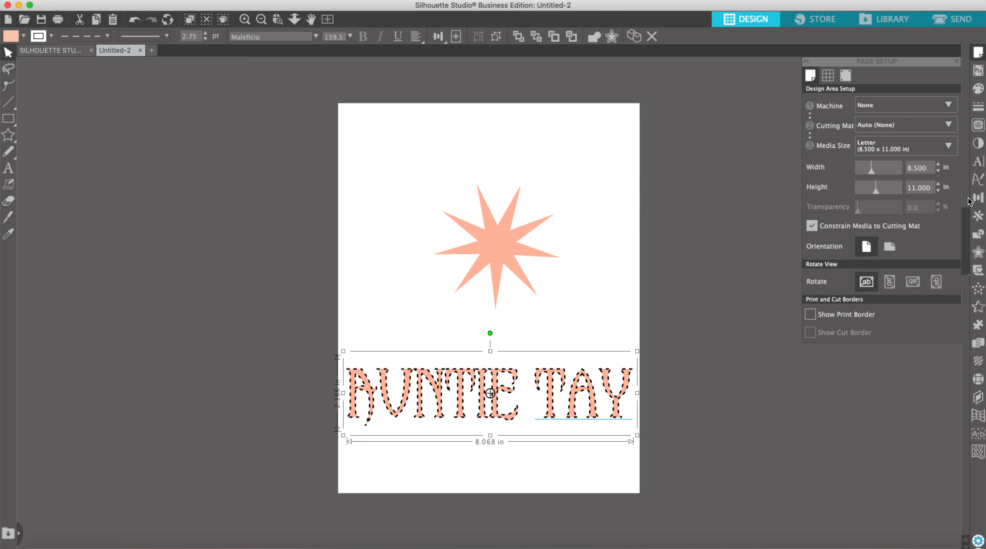
left_click_drag(390, 403, 399, 397)
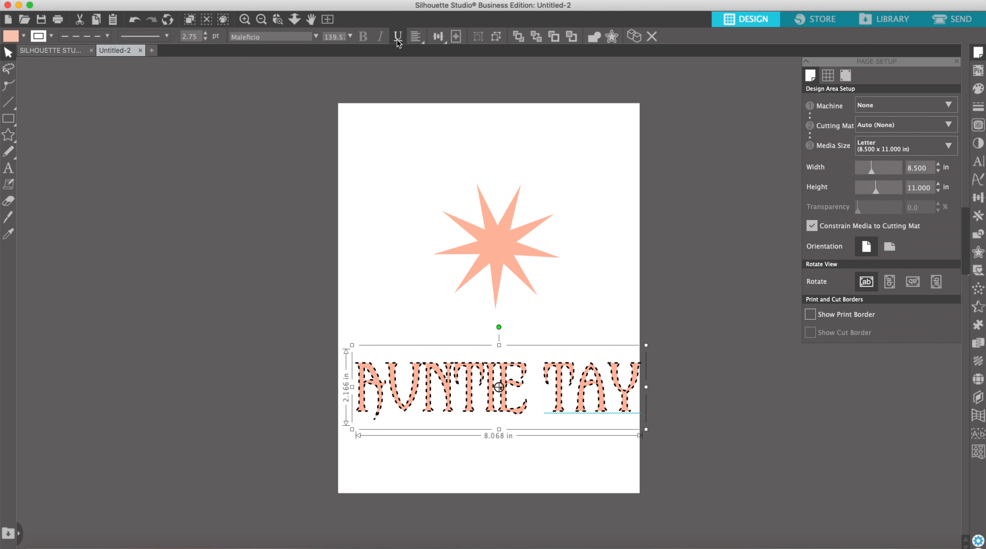
left_click(416, 38)
left_click(431, 54)
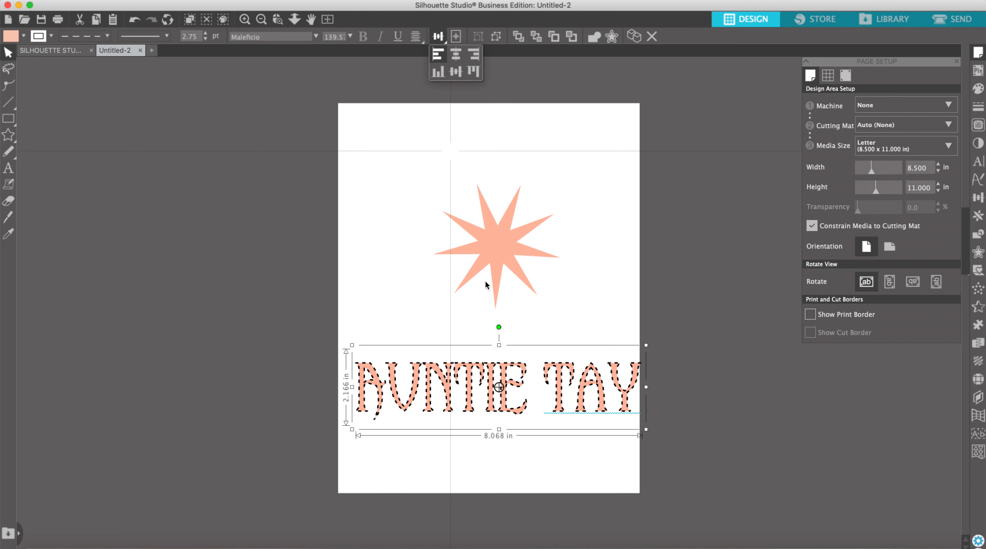
Select both the starburst and the text and align their centers horizontally.
left_click(539, 155)
key("super+a")
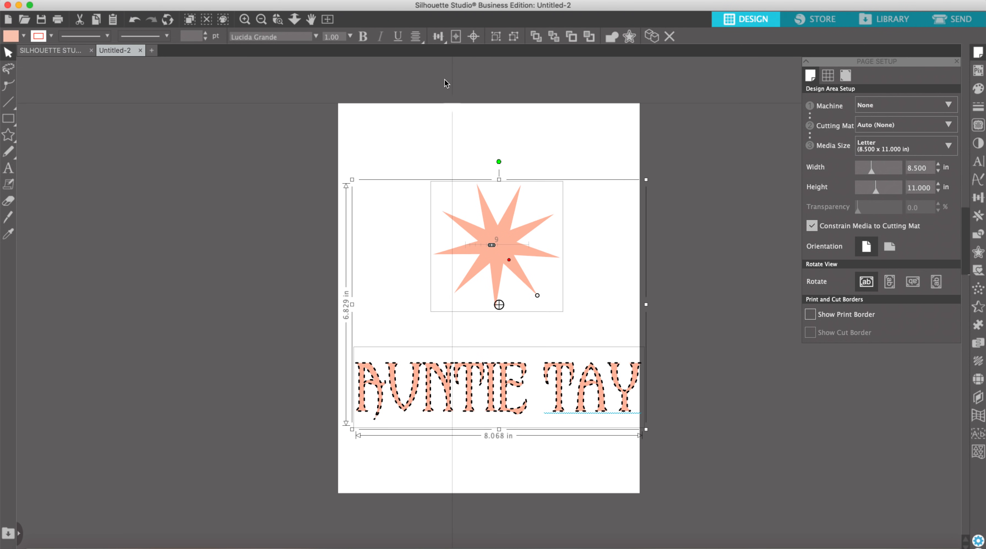
mouse_move(437, 37)
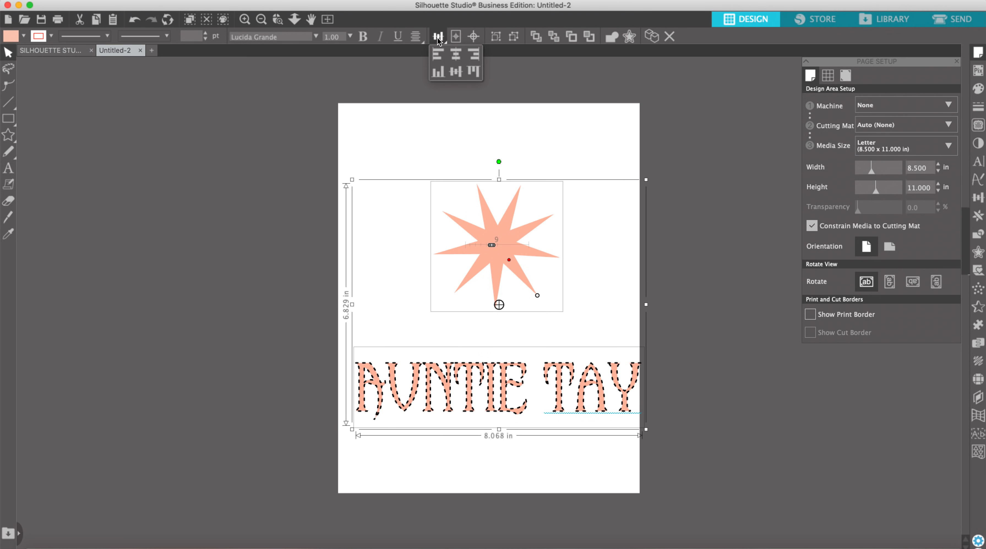
left_click(456, 54)
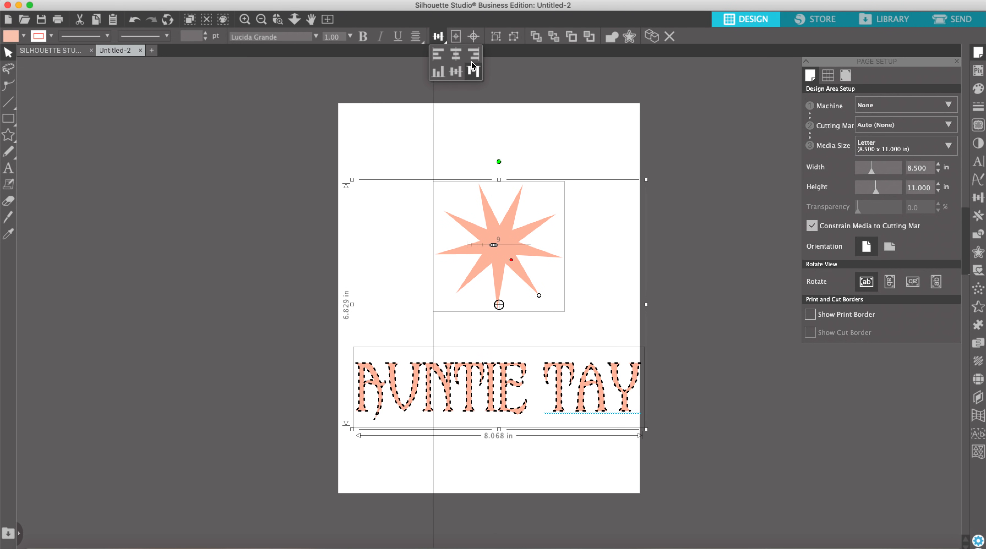
Try the top, bottom, right and left alignments on the starburst and text.
left_click(472, 72)
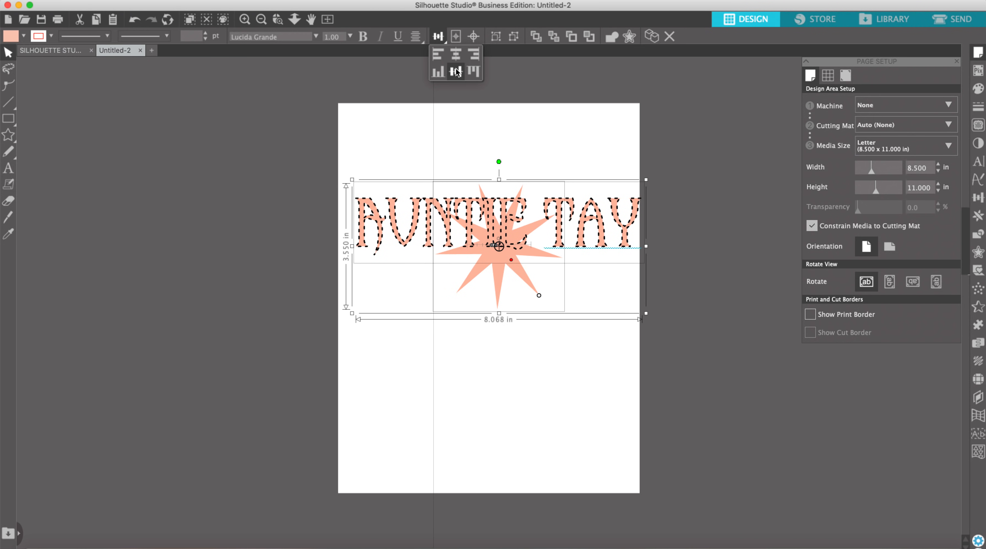
left_click(441, 73)
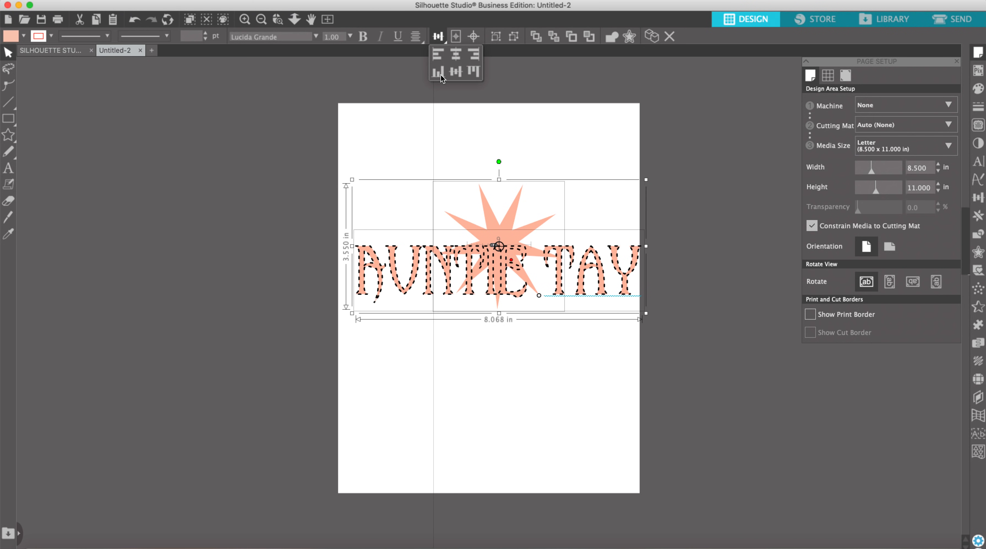
left_click(473, 56)
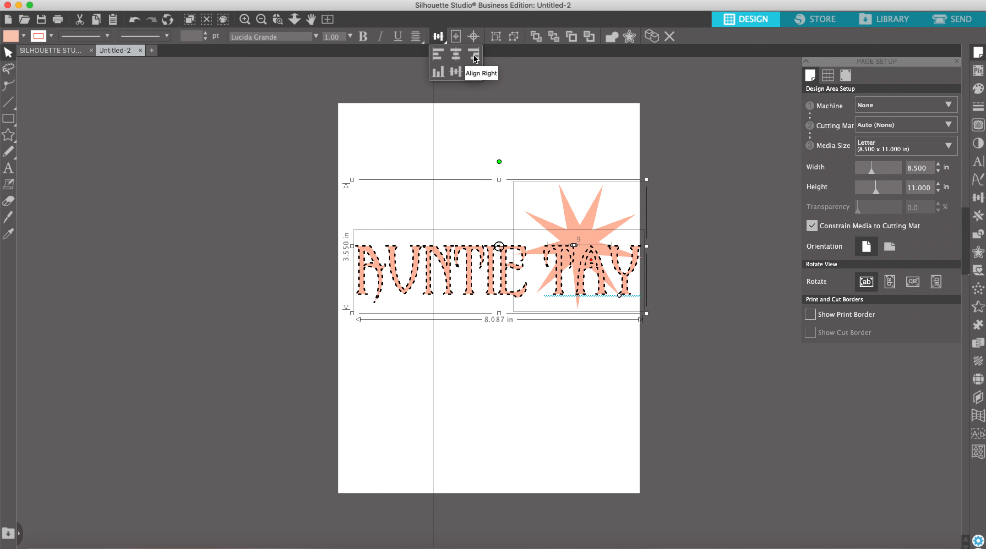
left_click(436, 56)
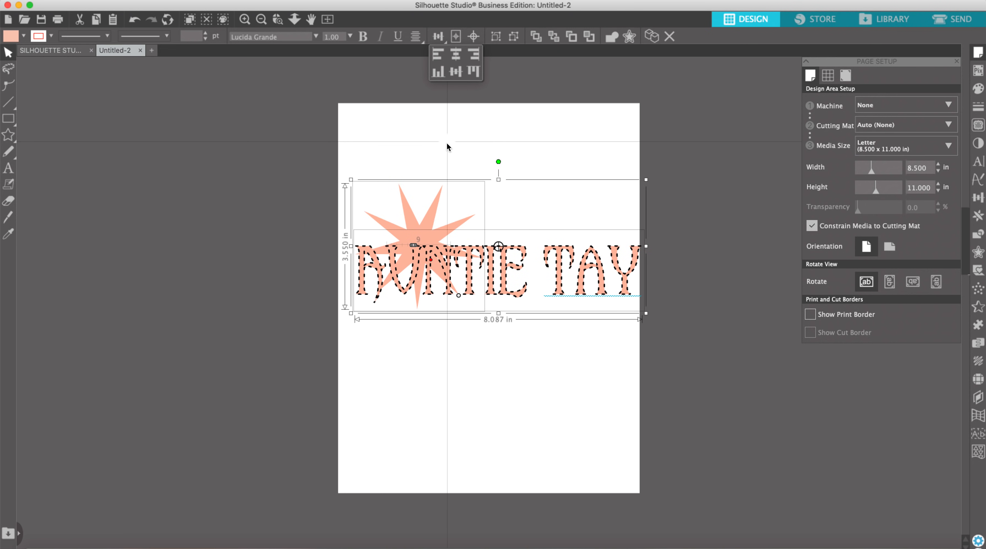
Center the starburst and text over each other in the middle of the page and group them.
left_click(456, 37)
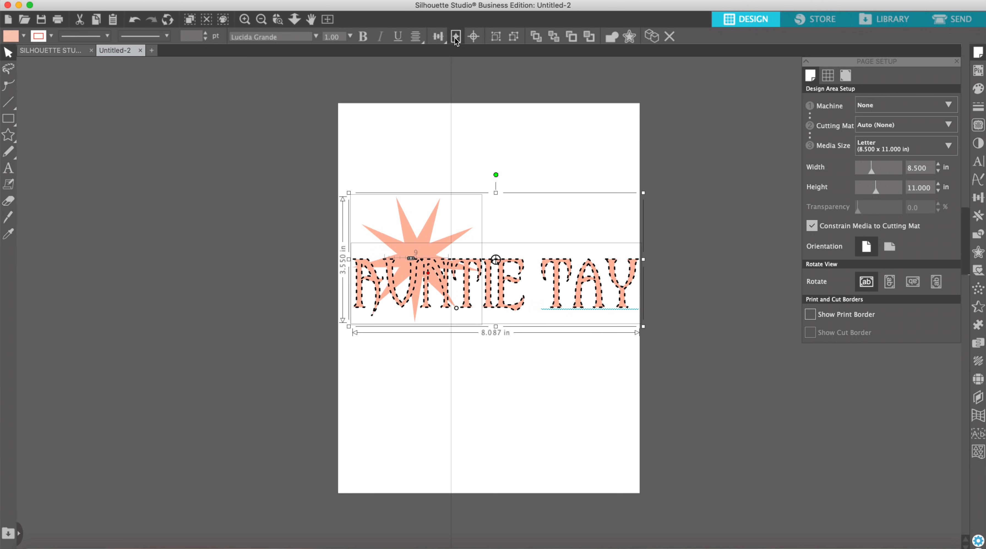
left_click(473, 37)
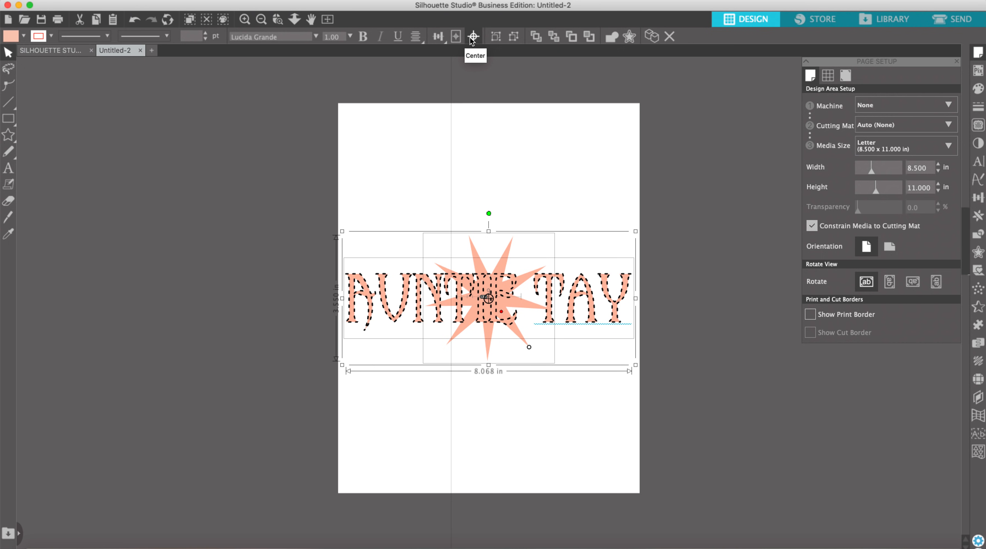
left_click(496, 38)
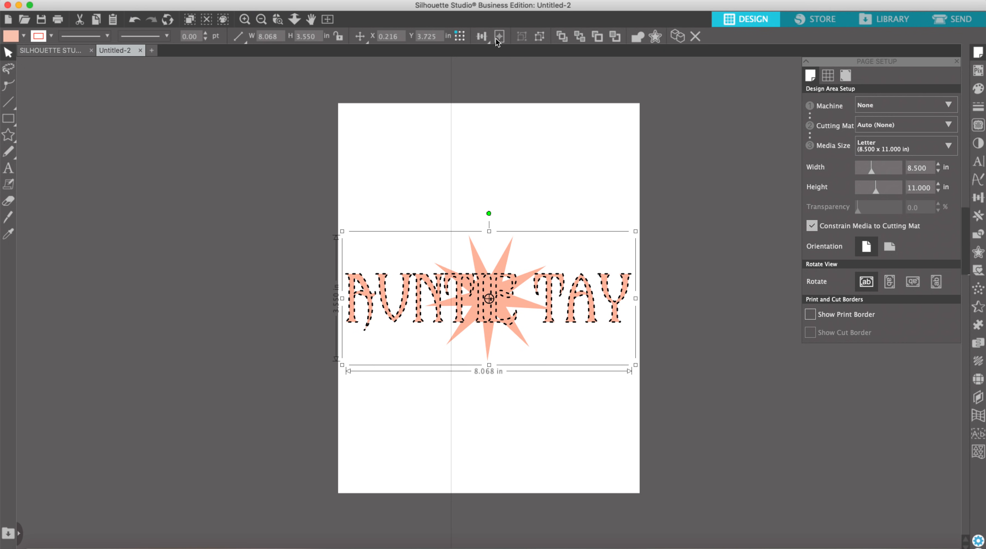
Move the starburst and text group up the page to about X 0.526 in, Y 2.235 in, and ungroup it.
left_click_drag(485, 290, 497, 236)
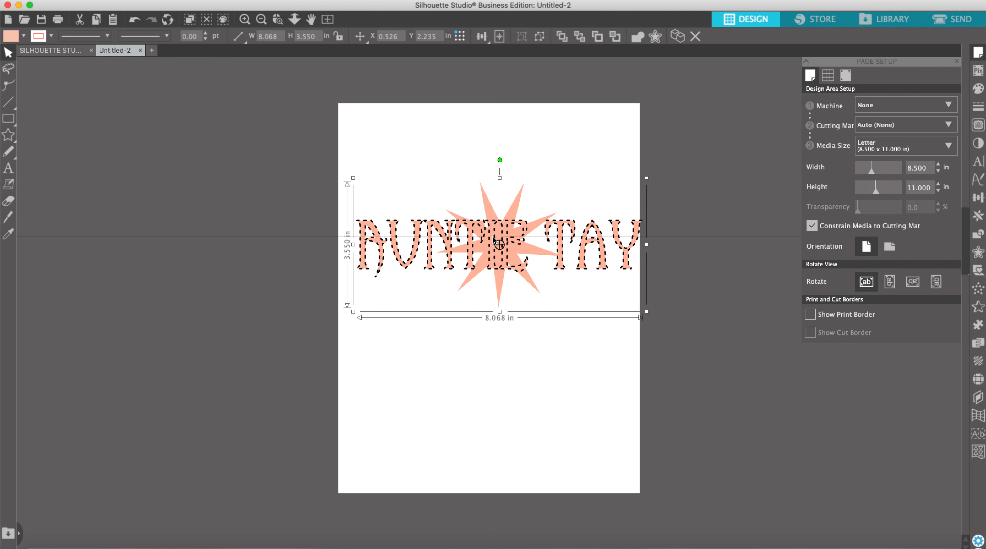
left_click(541, 39)
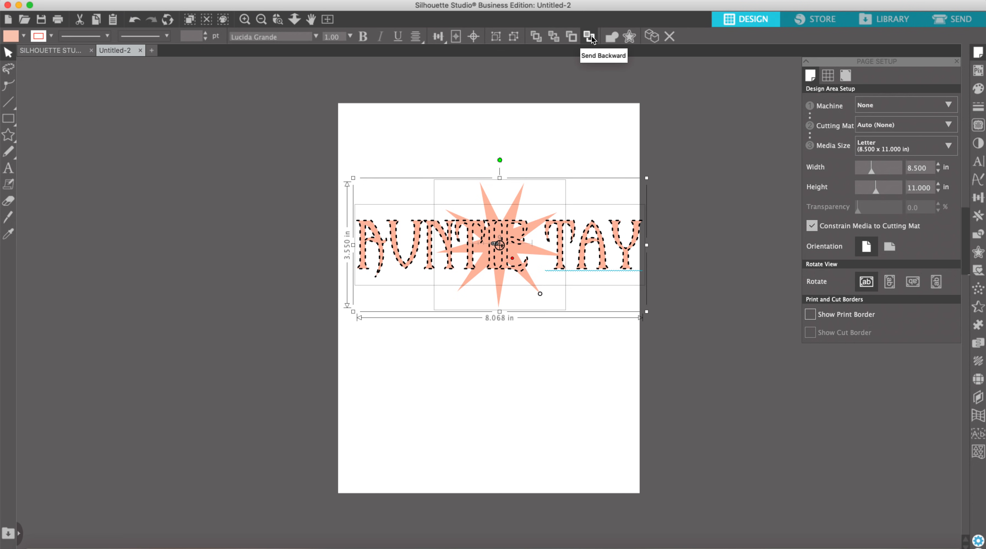
Nudge the starburst slightly upward and try the stacking order options on it, finishing with it sent behind the text.
mouse_move(513, 191)
left_mouse_down()
mouse_move(513, 144)
mouse_move(501, 214)
mouse_move(501, 197)
left_mouse_up()
left_click(565, 36)
left_click(580, 37)
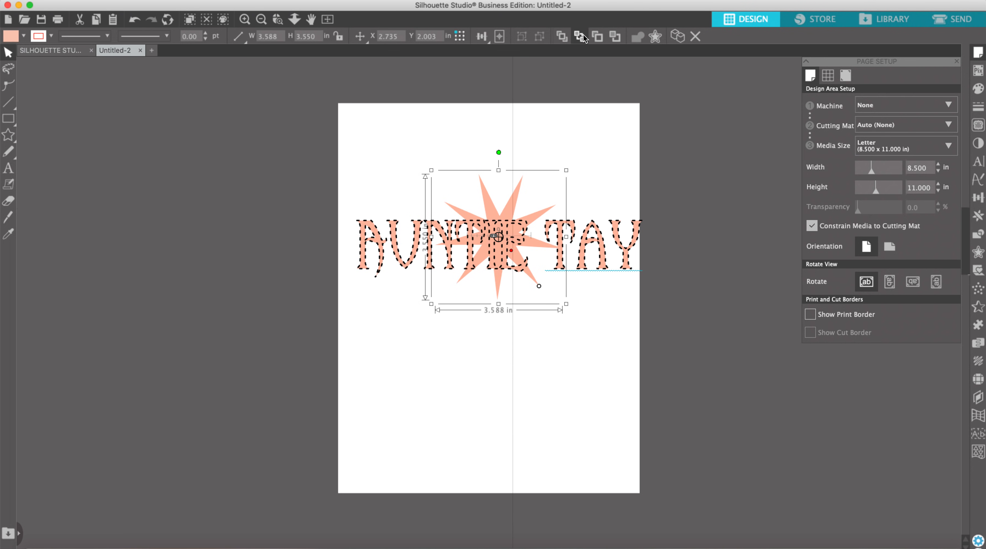
left_click(597, 36)
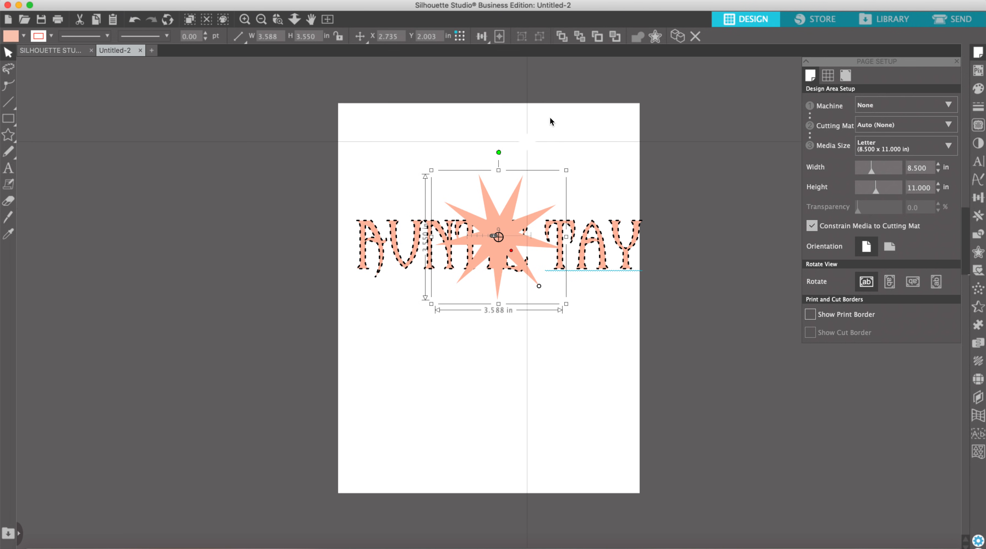
left_click(615, 38)
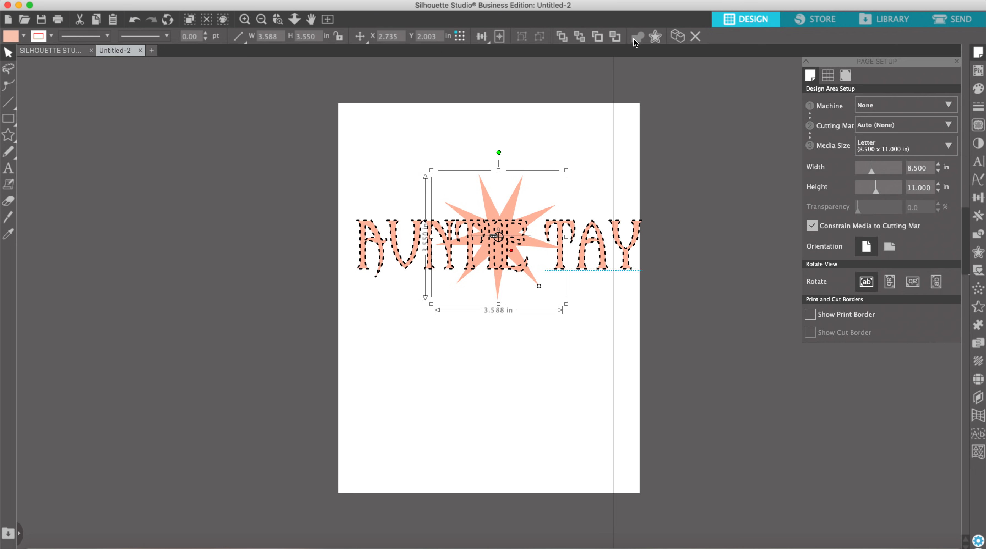
Try welding the starburst and text into a single shape, and undo the weld.
left_click_drag(505, 195, 537, 173)
left_click_drag(554, 131, 498, 231)
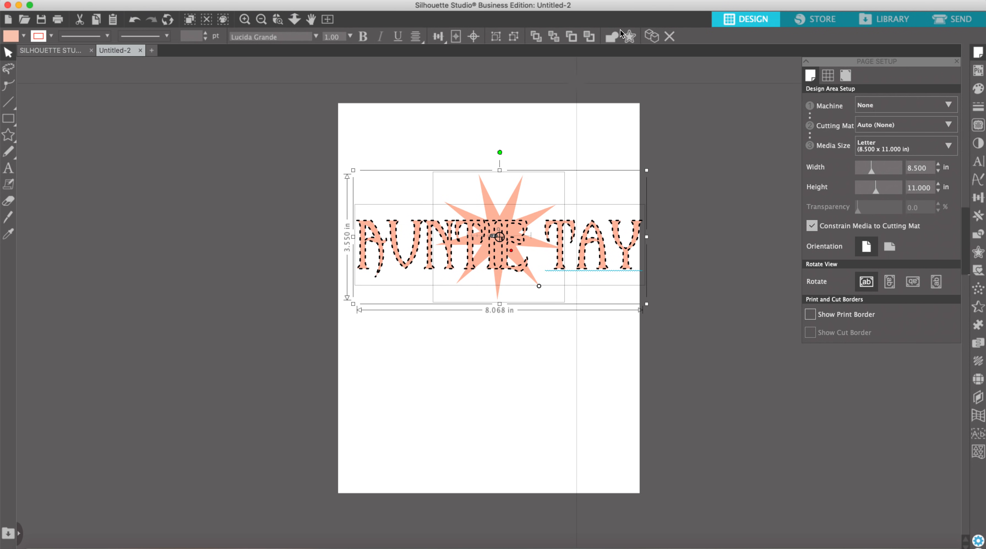
left_click(612, 41)
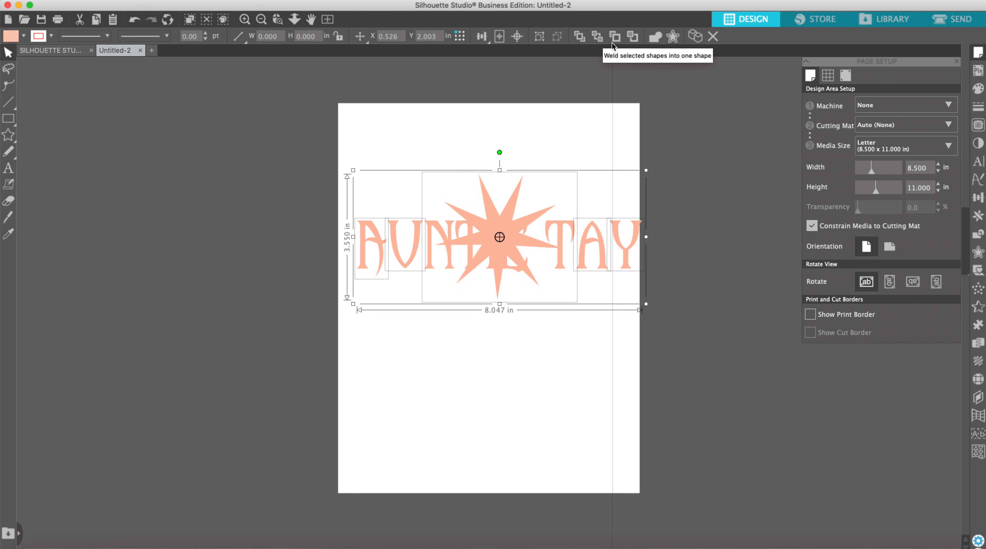
key("super+z")
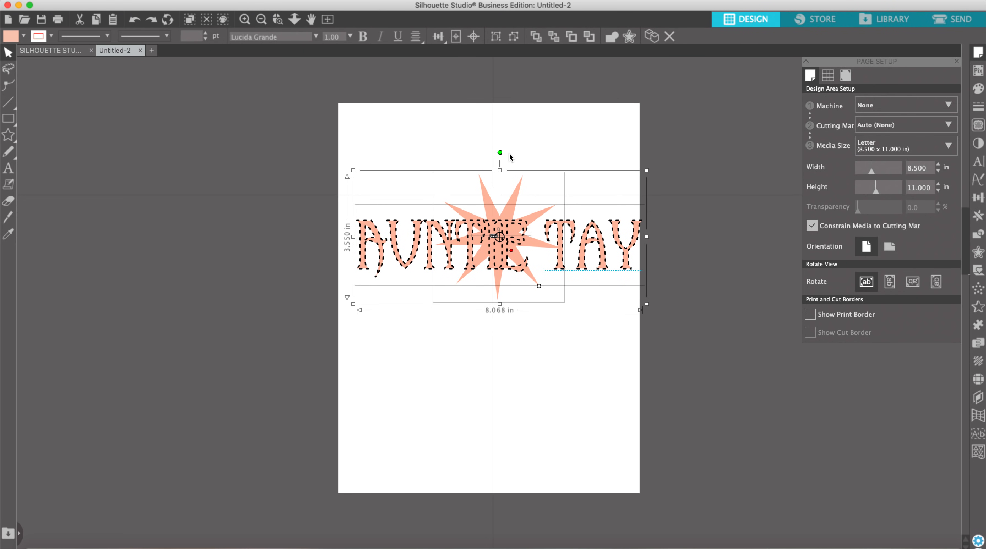
Separate the two objects by moving the text toward the page's upper edge and the starburst below it to about X 2.906 in, Y 3.337 in.
left_click(510, 132)
left_click_drag(510, 226, 513, 151)
left_click(588, 106)
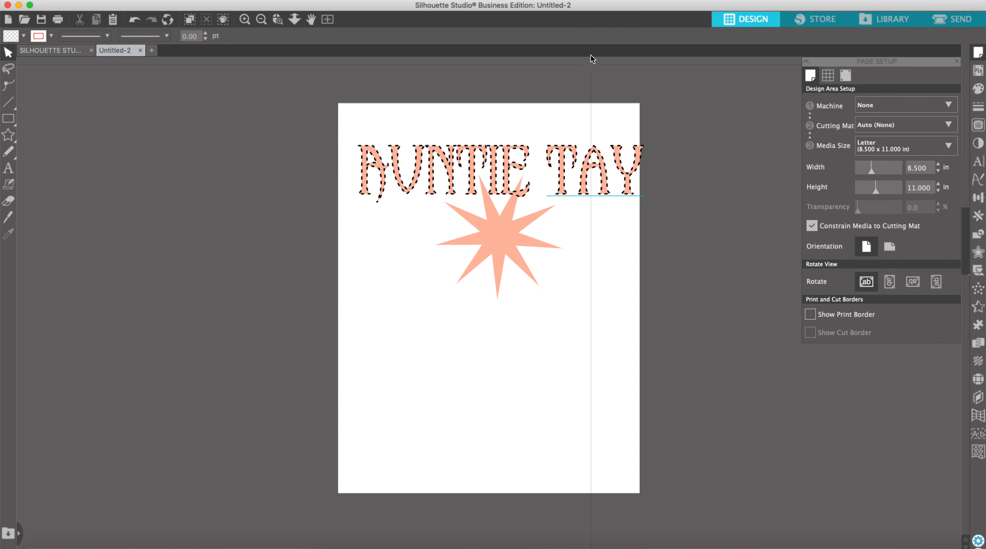
left_click_drag(516, 230, 521, 290)
left_click(577, 115)
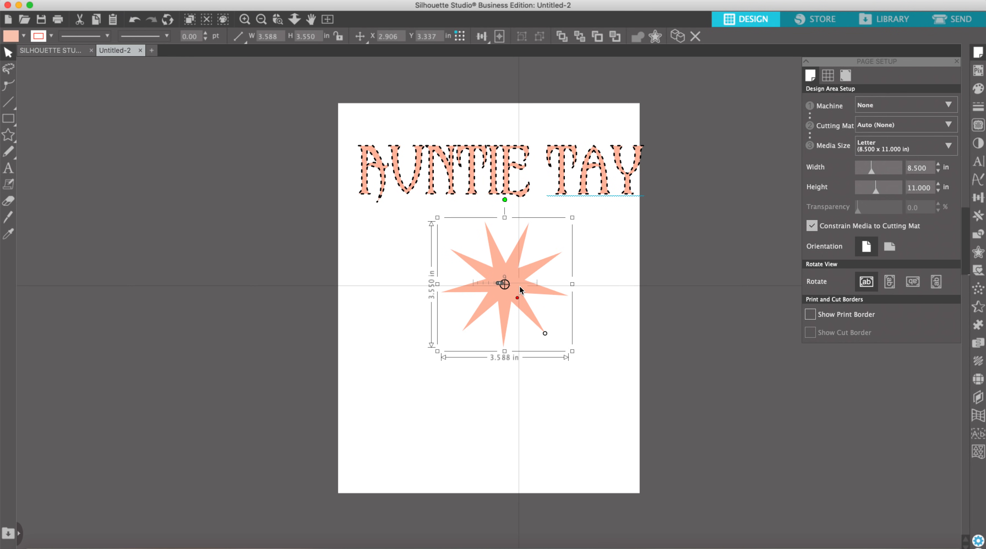
Add a 0.125 in offset with rounded corners around the starburst and place a duplicate of the offset outline beside the page's right edge.
left_click(655, 42)
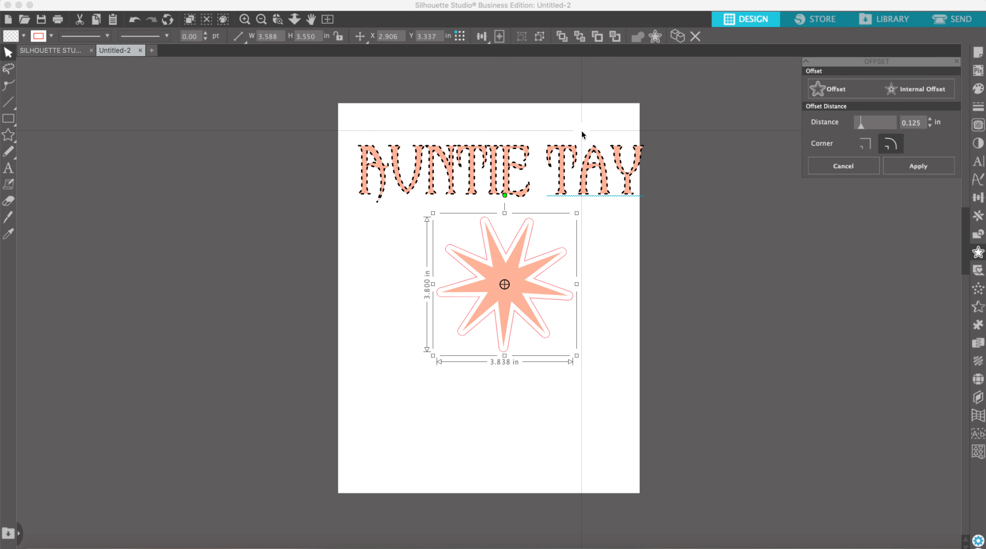
left_click(675, 36)
left_click_drag(728, 202, 736, 199)
Duplicate the text, starburst and offset together, move the copy off the page's left side, and delete it.
left_click_drag(389, 116, 648, 56)
left_click(652, 36)
left_click_drag(493, 209, 200, 318)
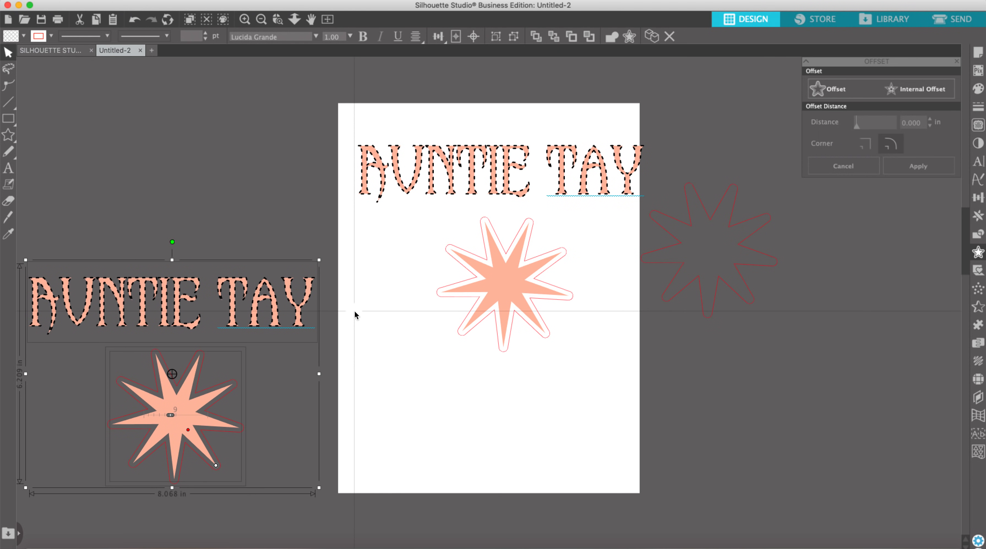
left_click(669, 37)
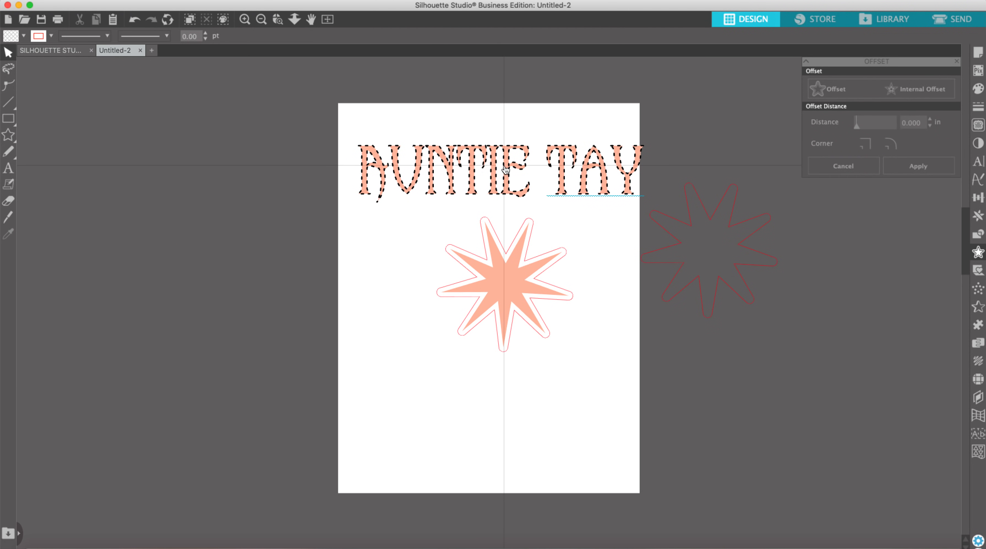
Shift the text slightly up and left, and pull the starburst out of its offset outline to the page's lower-left area.
left_click(473, 163)
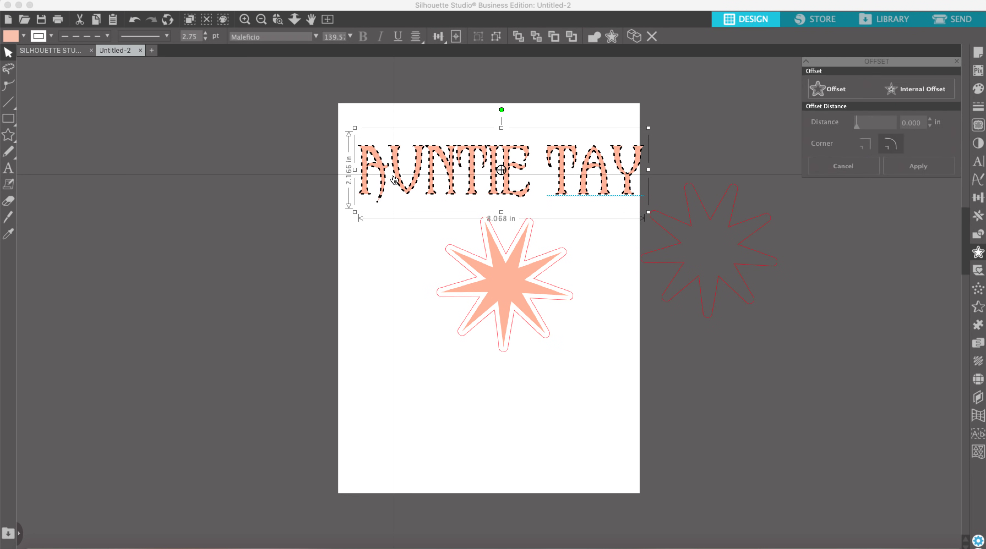
left_click_drag(393, 181, 389, 176)
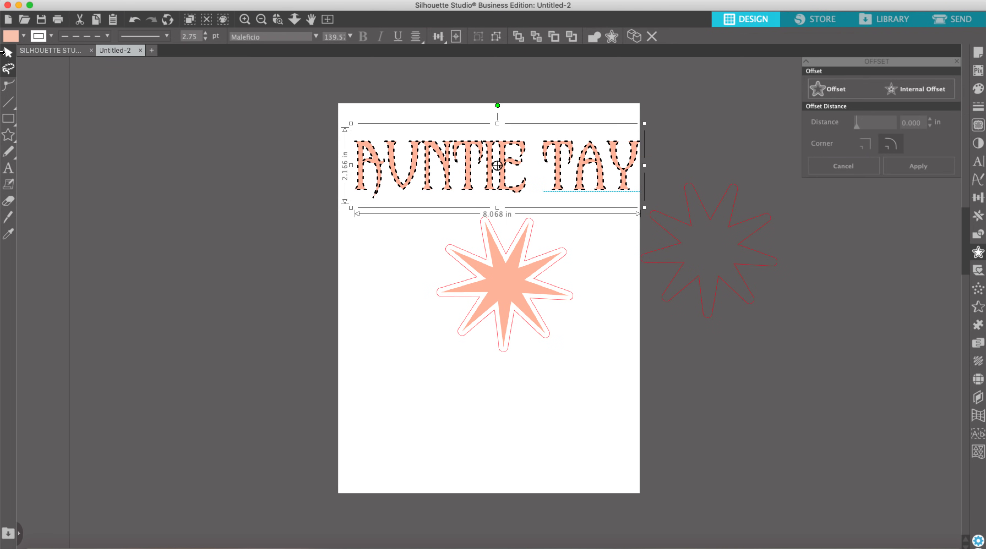
left_click_drag(511, 284, 261, 282)
left_click_drag(539, 260, 516, 262)
left_click(275, 292)
left_click_drag(265, 290, 434, 386)
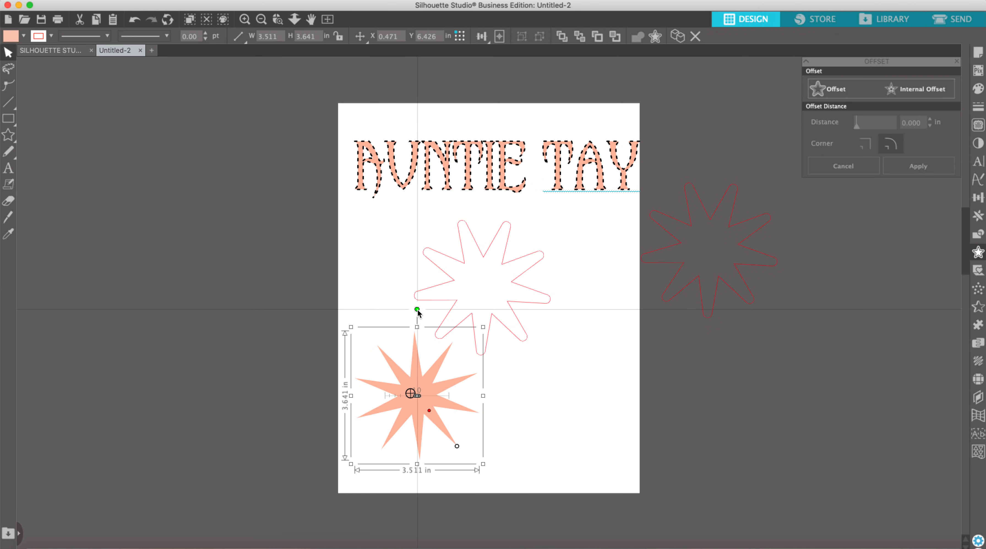
Rotate the starburst slightly and reshape it into a five-pointed star about 3.908 in wide and 3.744 in high.
left_click_drag(419, 314, 419, 345)
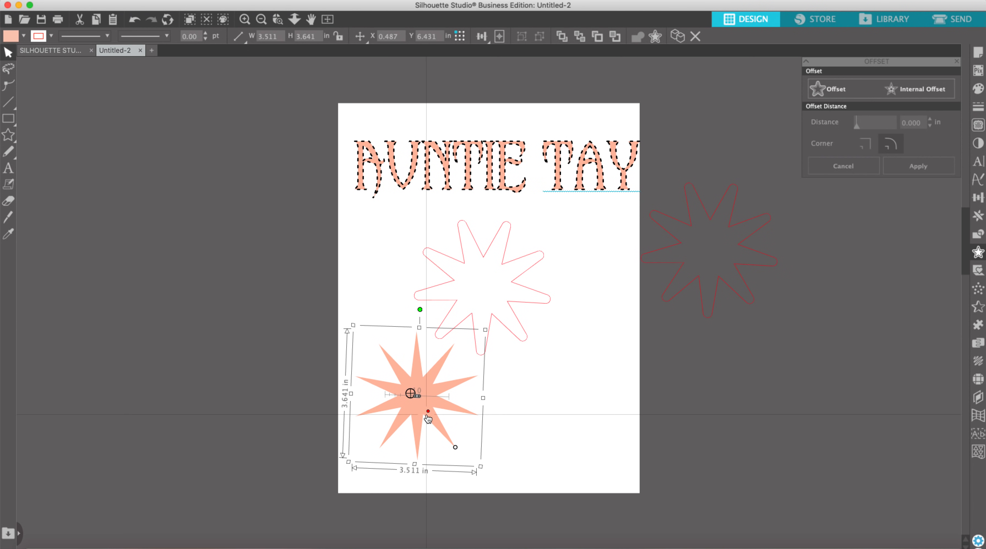
left_click_drag(428, 412, 387, 399)
left_click_drag(455, 448, 486, 468)
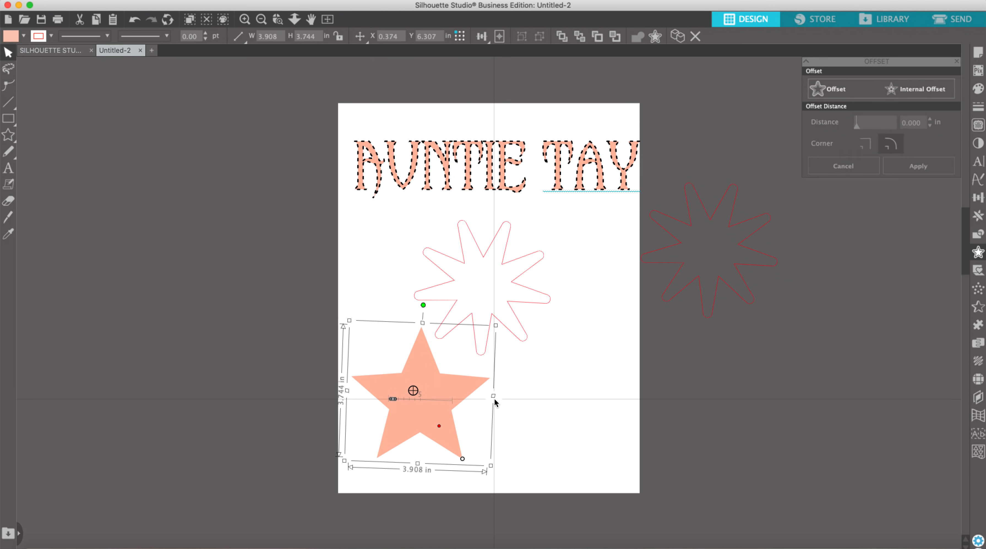
Stretch the star to about 6.128 in wide and 5.138 in high, and scale it proportionally down to about 3.162 by 2.675 in.
left_click_drag(493, 397, 572, 398)
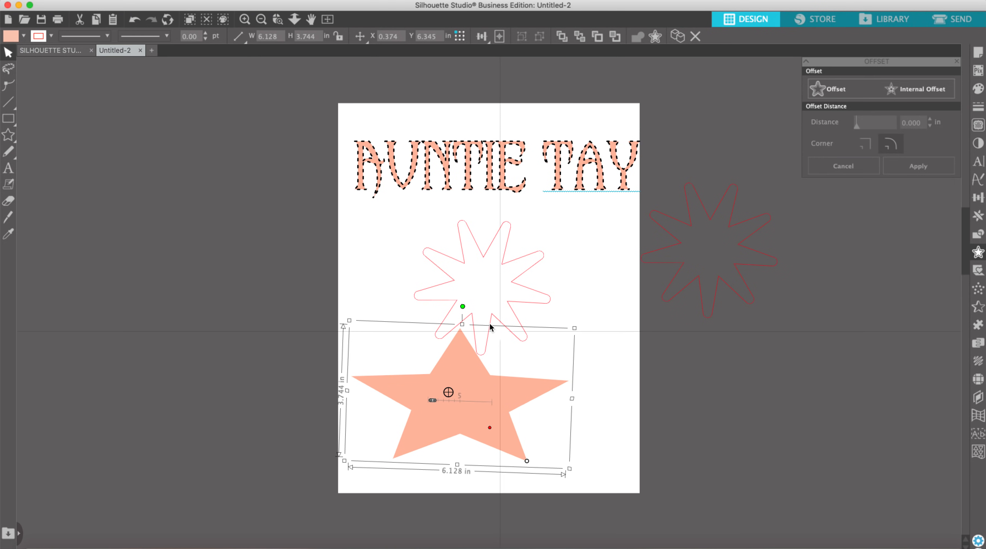
left_click_drag(463, 324, 463, 275)
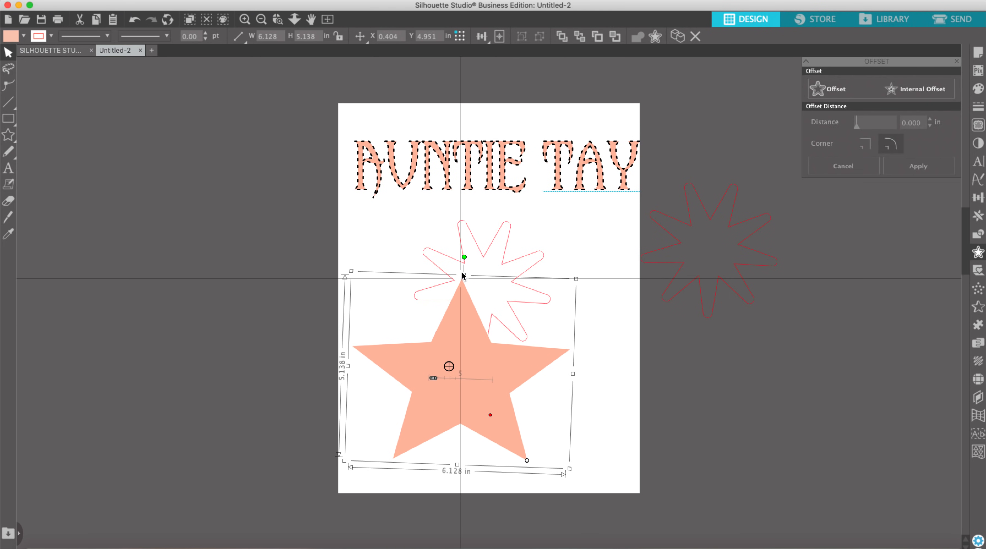
left_click_drag(576, 279, 468, 359)
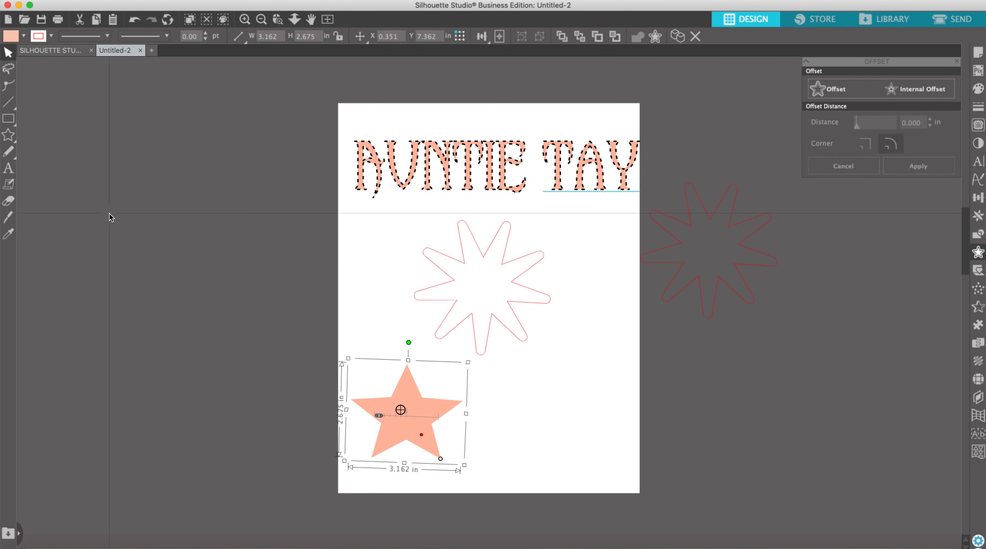
Try the lasso selection around the filled star.
left_click(8, 73)
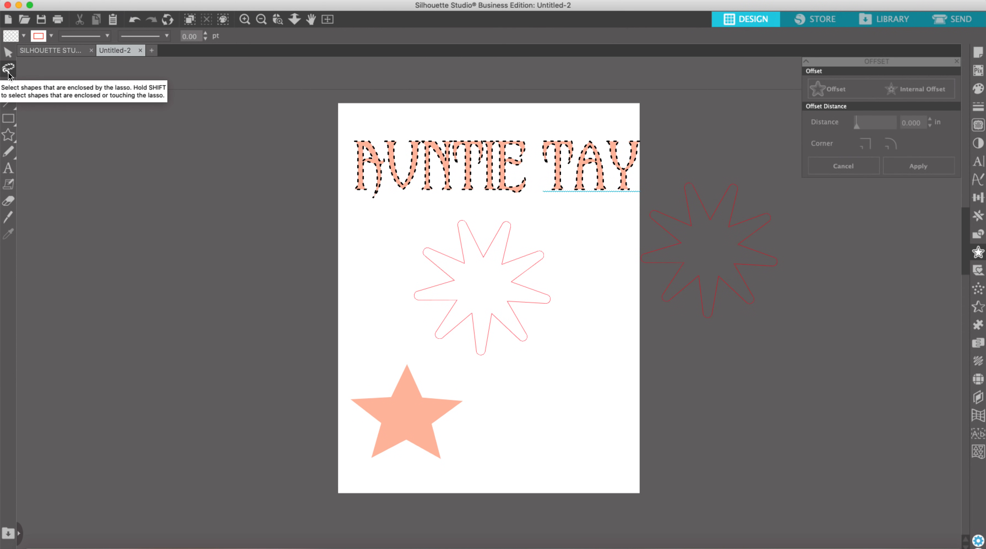
mouse_move(379, 370)
left_mouse_down()
mouse_move(446, 453)
mouse_move(466, 368)
mouse_move(337, 330)
mouse_move(328, 423)
mouse_move(376, 481)
mouse_move(459, 481)
left_mouse_up()
left_click_drag(417, 387, 395, 365)
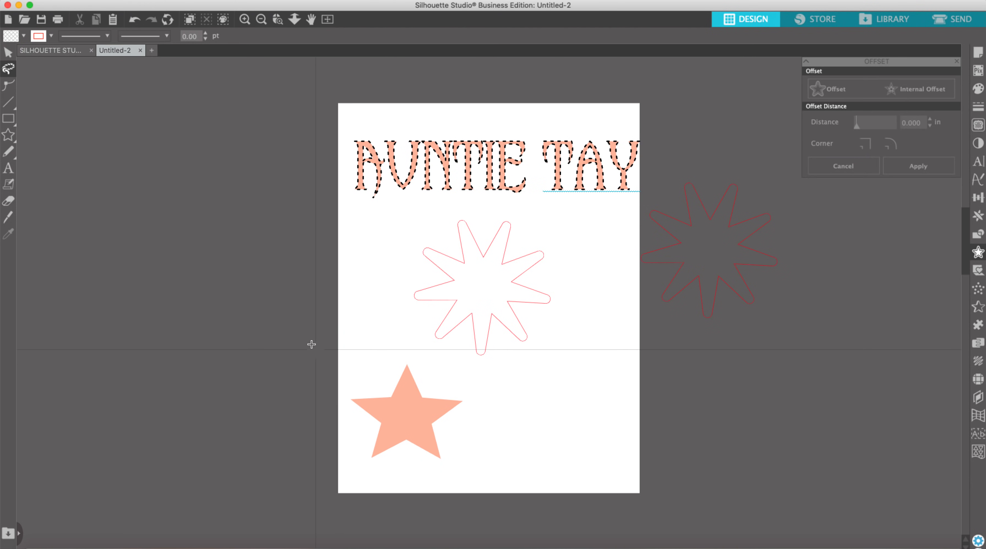
Try point editing on the filled star, the large text and the outline beside the page.
left_click(6, 91)
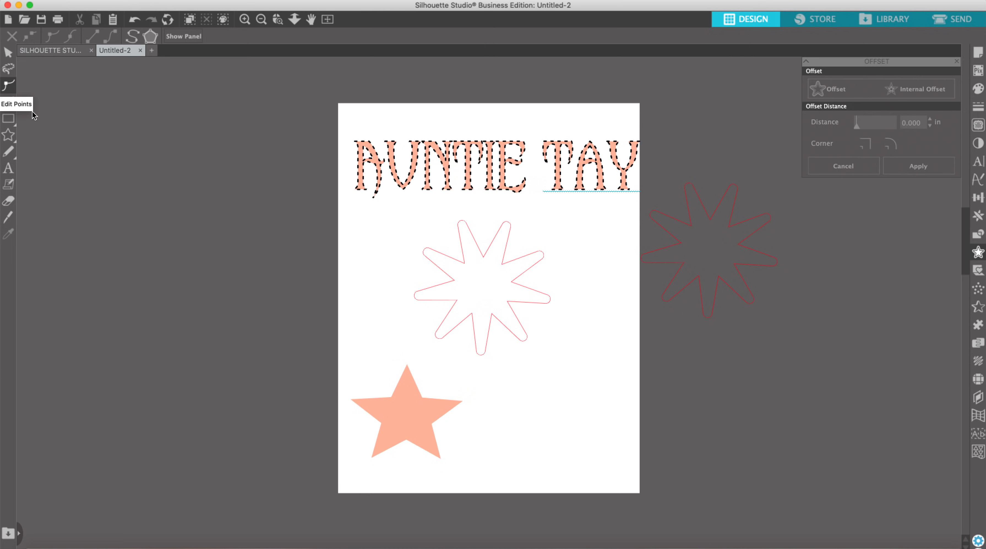
left_click(453, 415)
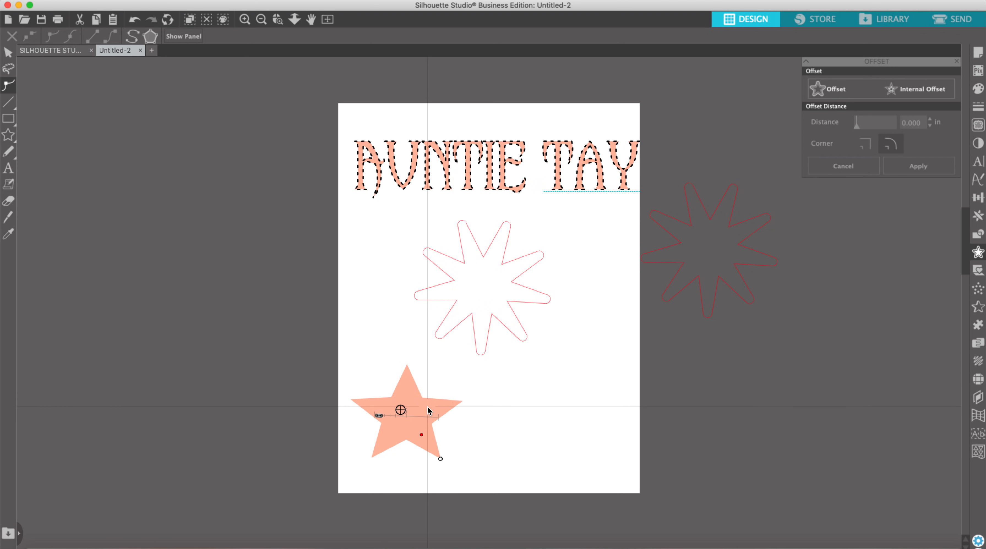
left_click(498, 179)
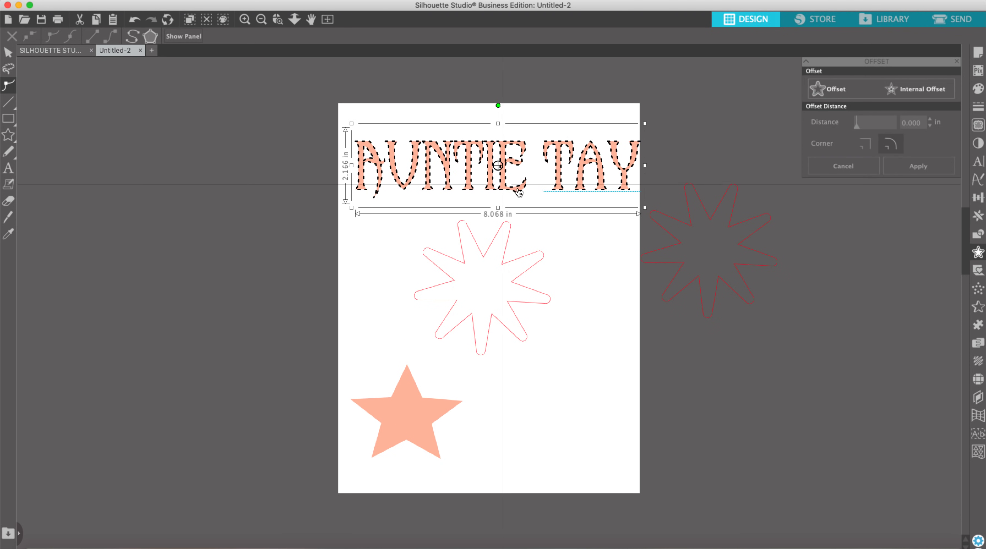
left_click(692, 227)
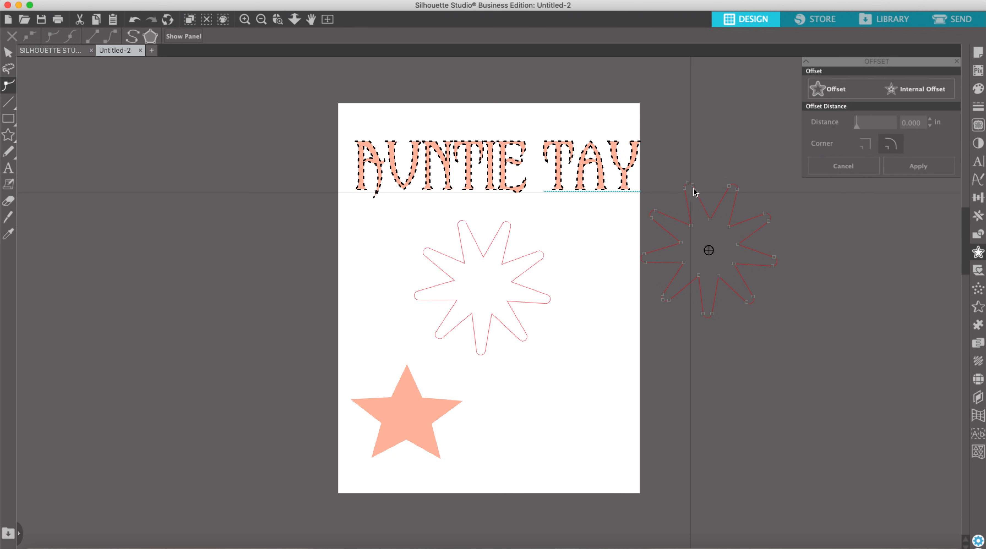
Edit the points of the offset outline on the page, pulling four of its inner points outward into long tips.
left_click(541, 258)
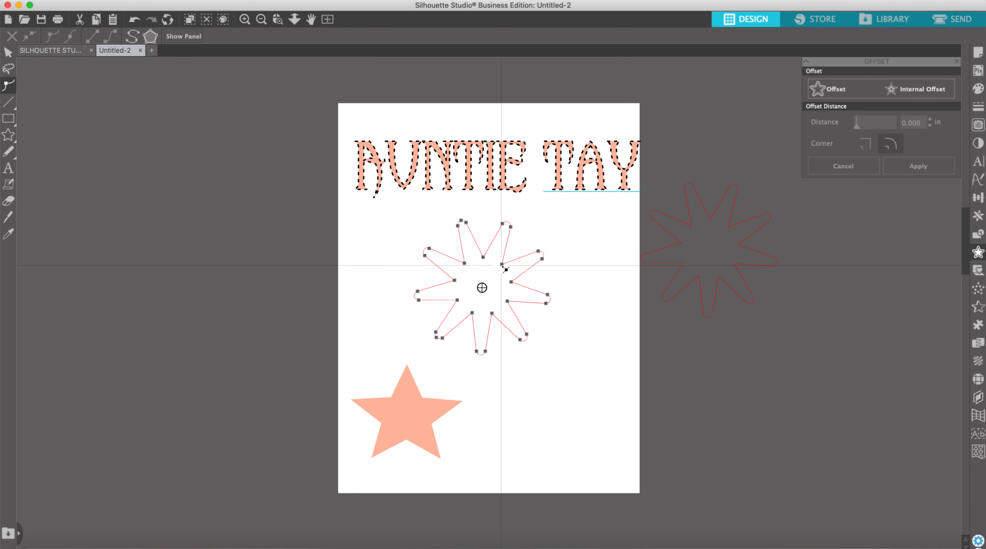
left_click_drag(502, 264, 560, 208)
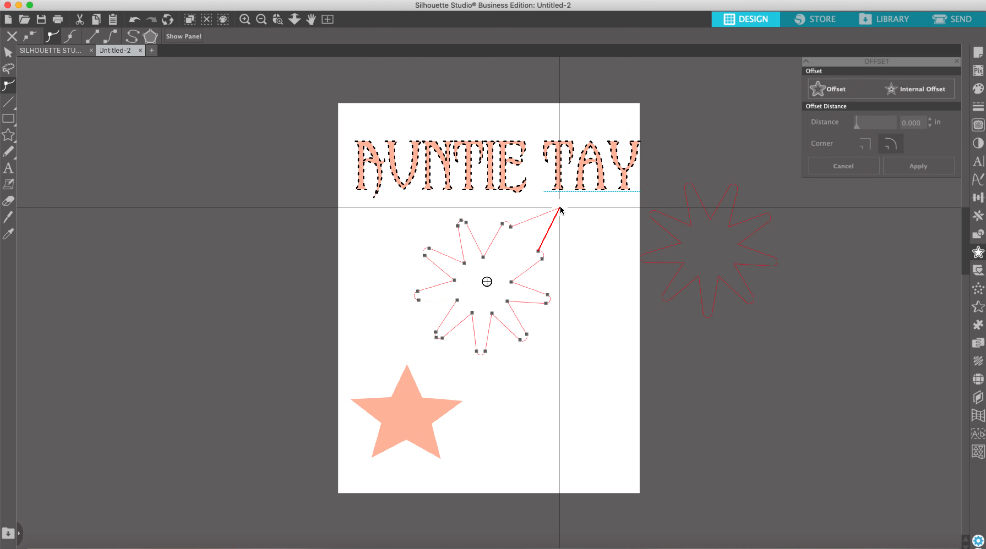
left_click_drag(458, 262, 380, 226)
left_click_drag(431, 312, 359, 345)
left_click_drag(466, 325, 488, 404)
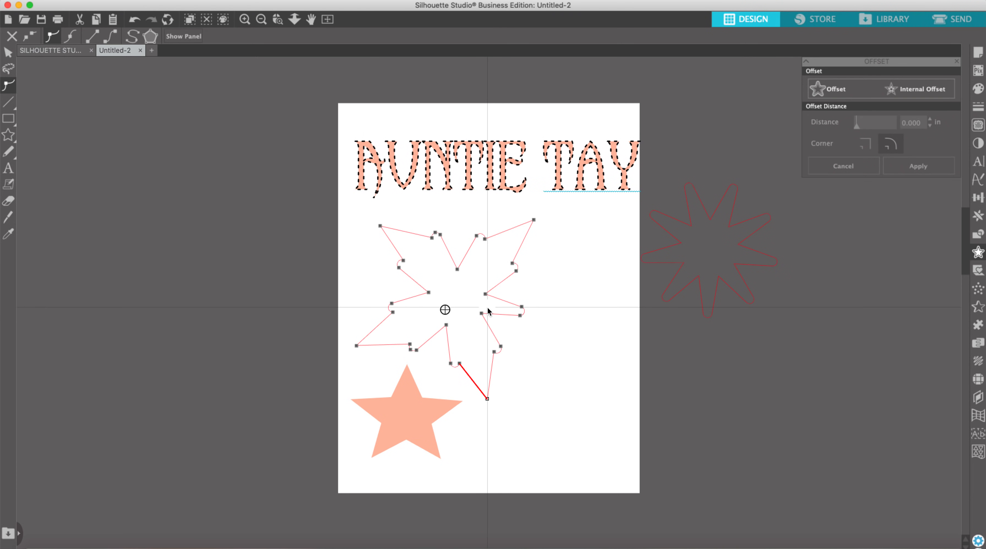
left_click(13, 109)
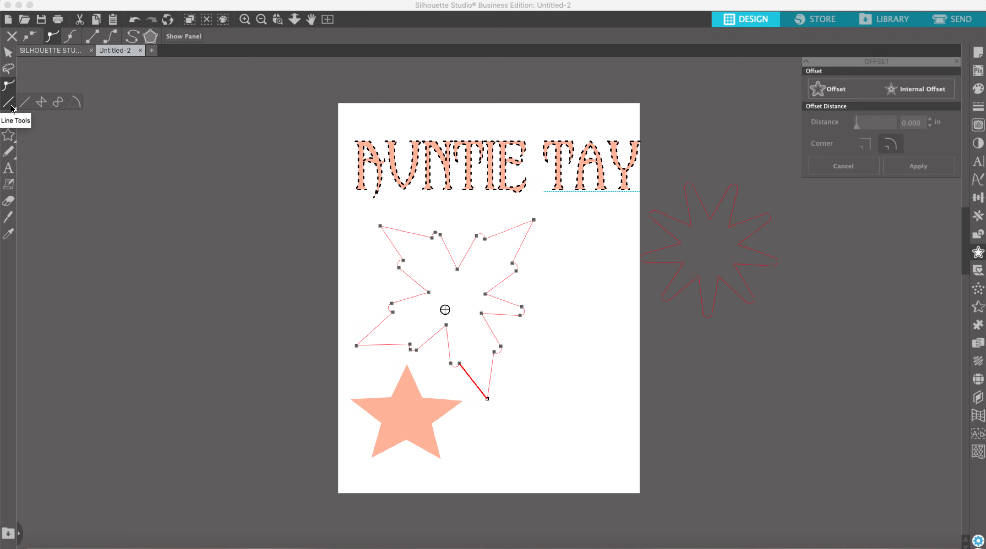
mouse_move(16, 128)
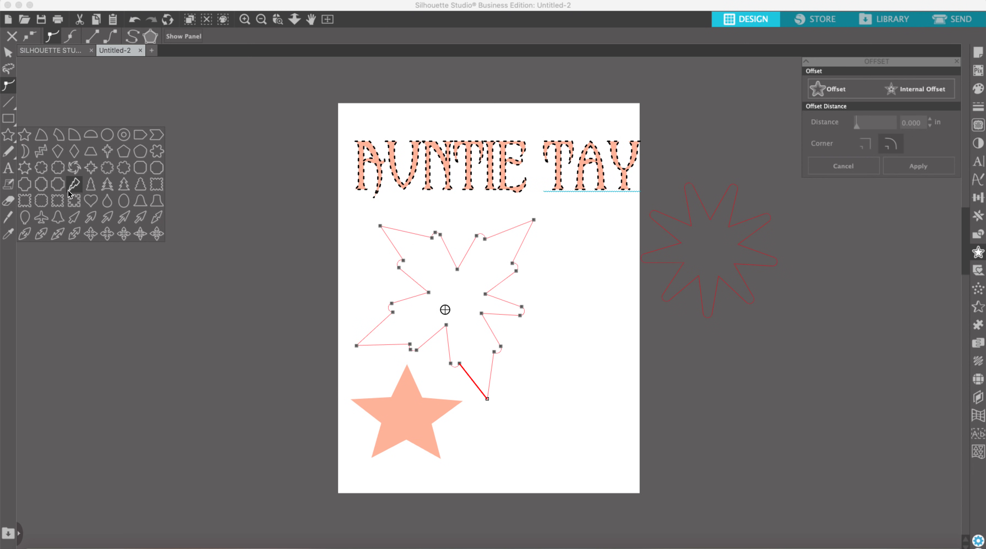
mouse_move(8, 160)
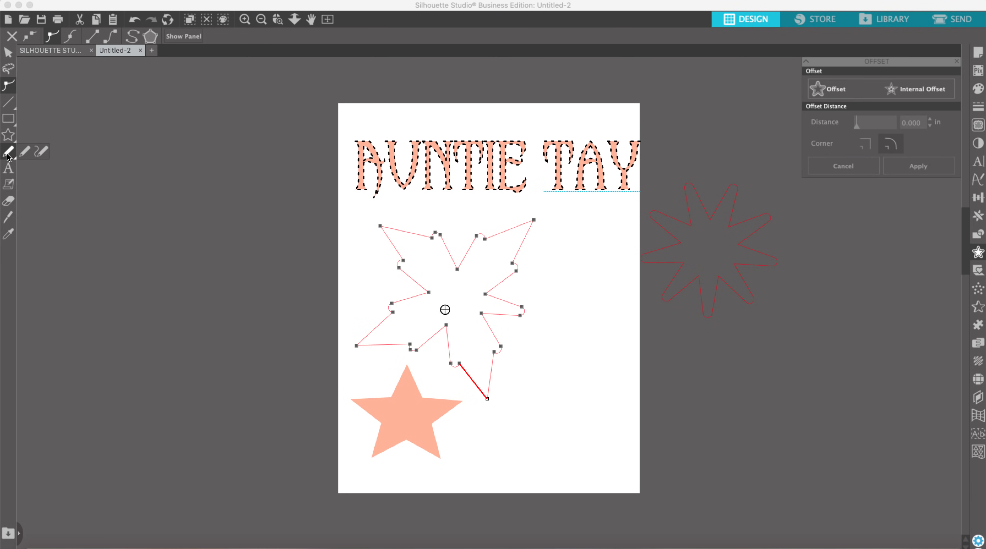
Add the text HELLO and place it in the lower-right area of the page, beside the filled star.
left_click(9, 168)
left_click(276, 249)
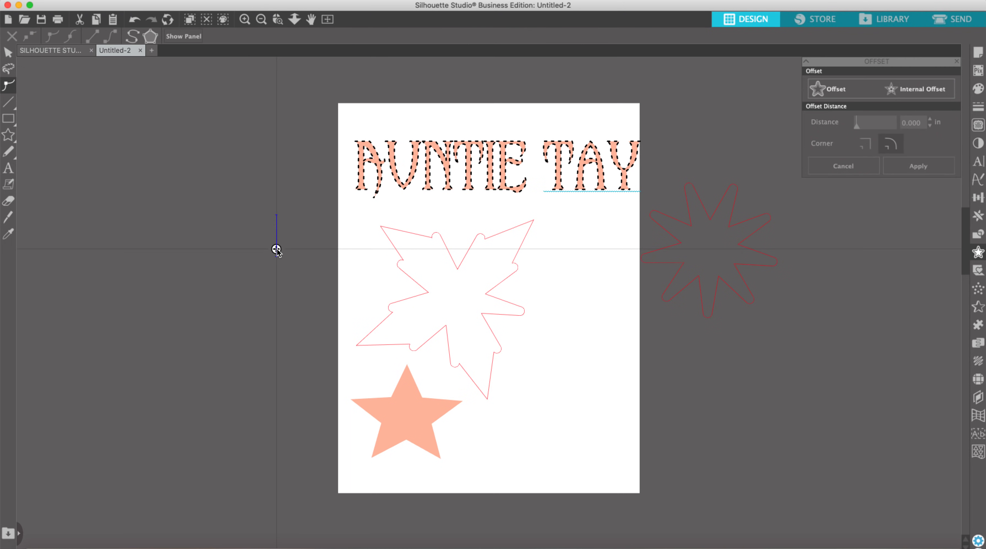
type("HELLO")
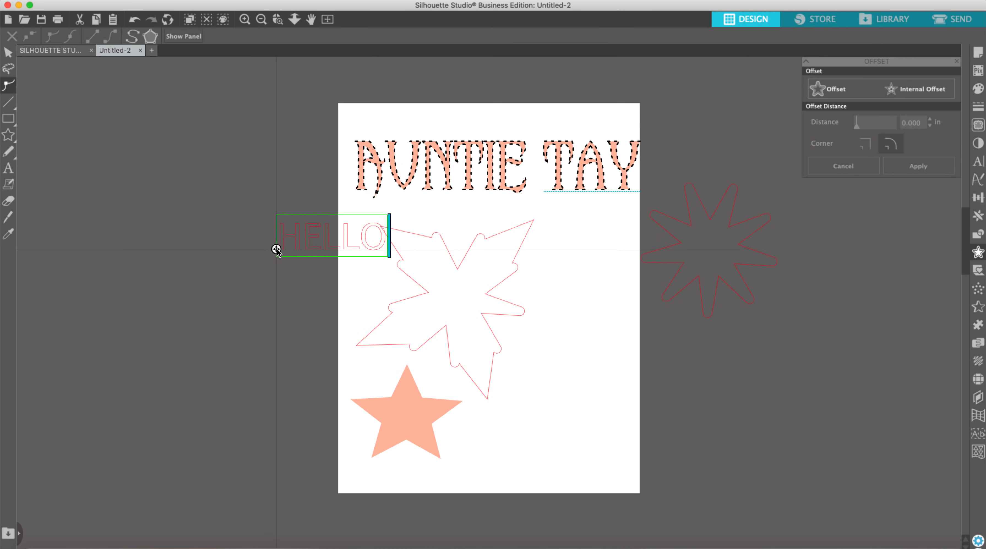
left_click(216, 270)
left_click_drag(320, 236, 561, 387)
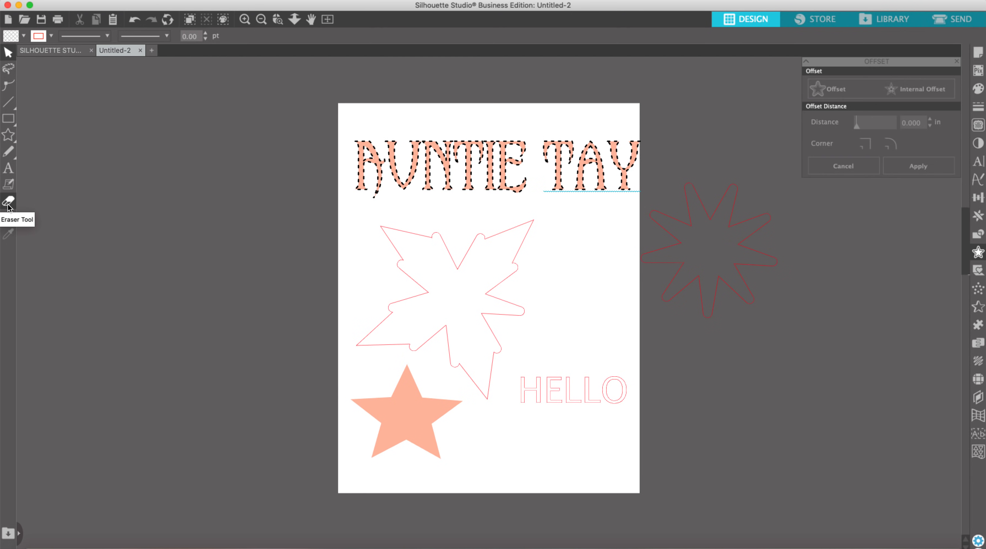
Try the eraser on the first letter of the large text, and undo the erasure.
left_click(8, 206)
left_click_drag(364, 162, 351, 172)
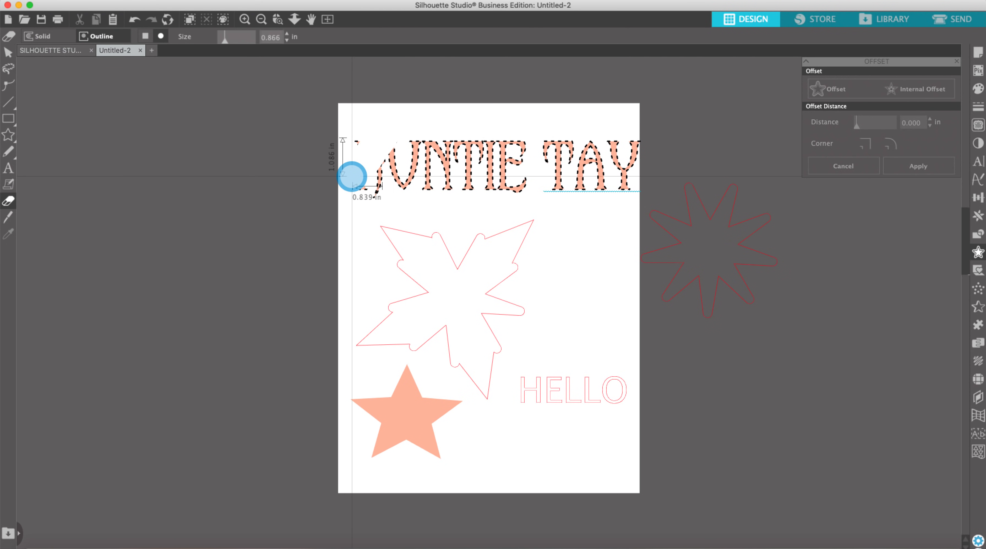
key("super+z")
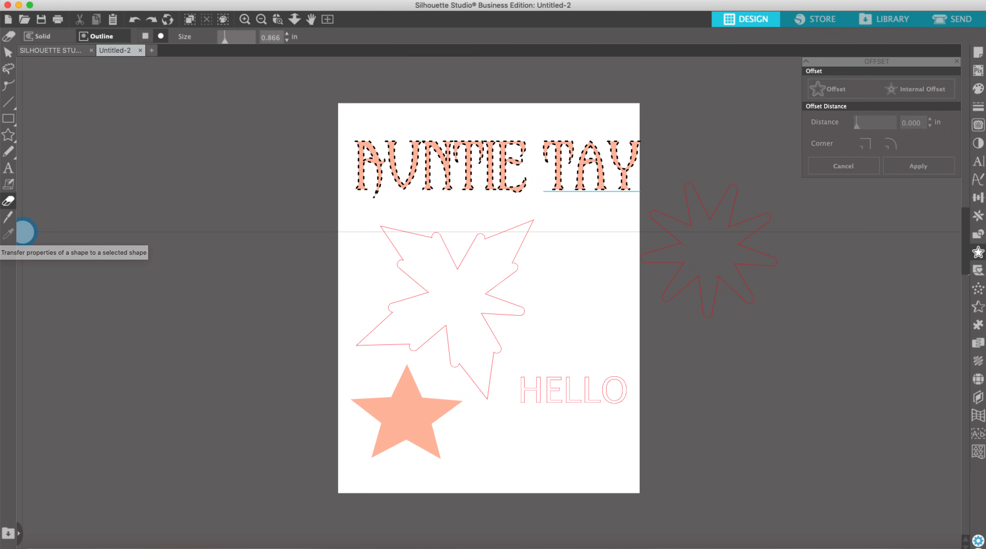
Try copying the filled star's fill and line style onto the large text with the eyedropper.
left_click(8, 52)
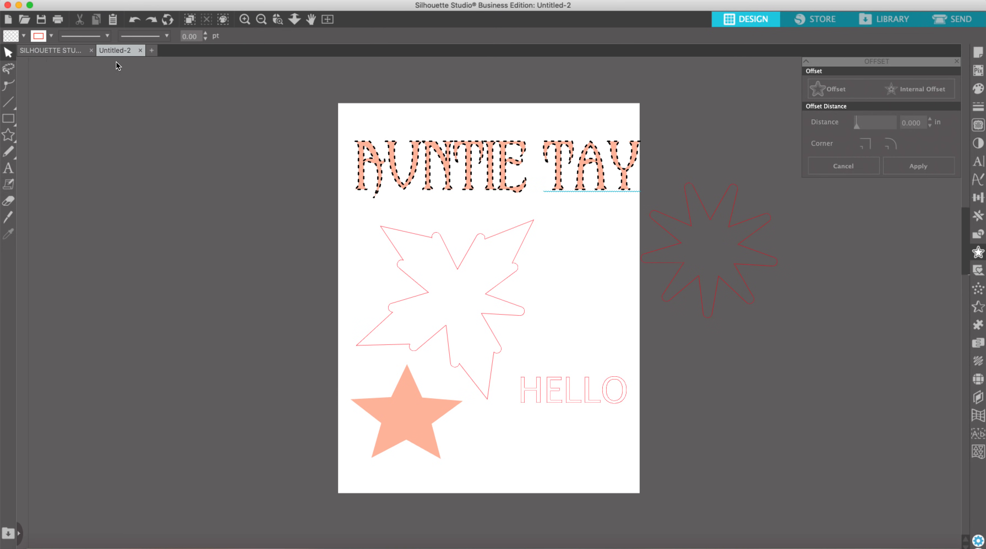
left_click(407, 175)
left_click(8, 233)
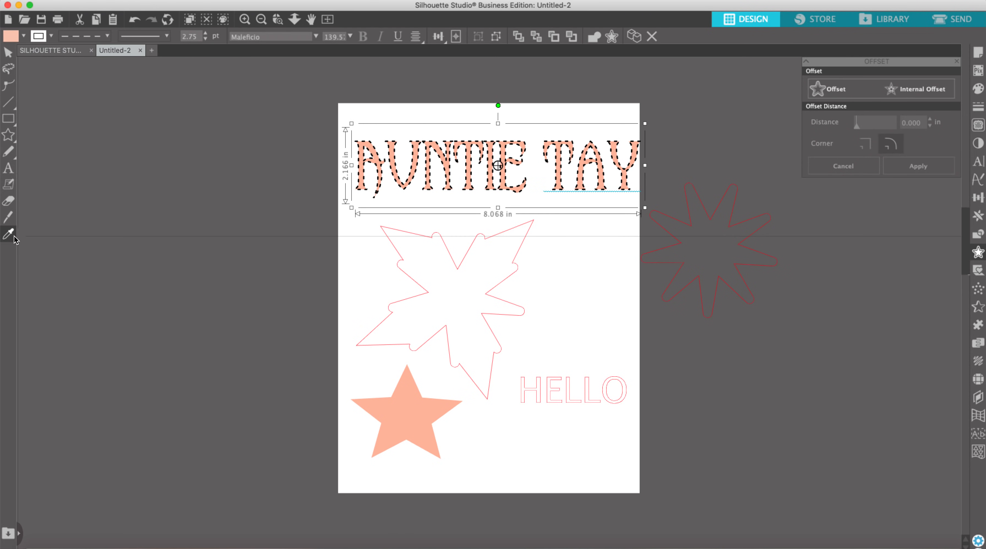
left_click(425, 266)
left_click(8, 233)
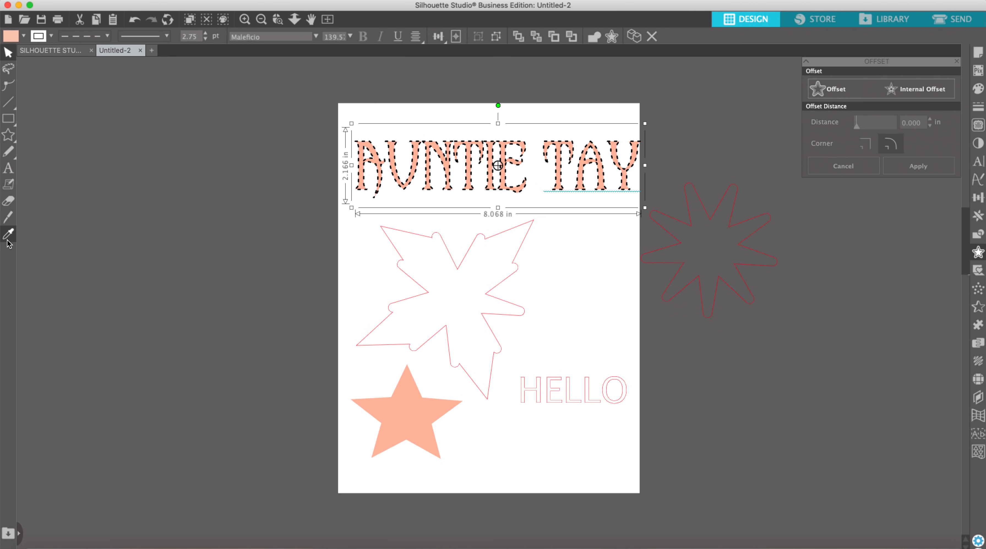
left_click(389, 416)
left_click(389, 416)
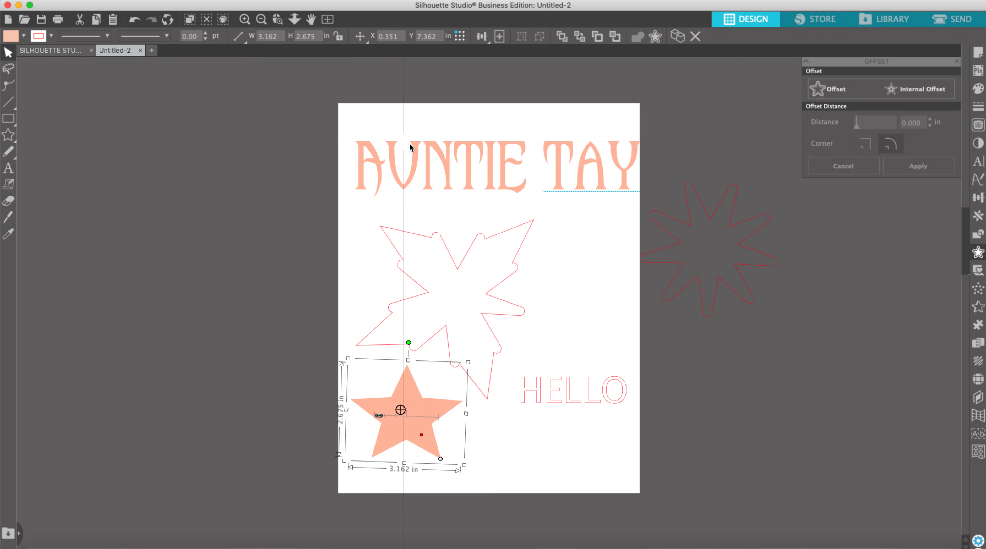
Undo the eyedropper style transfer and the placement of the HELLO text.
key("super+z")
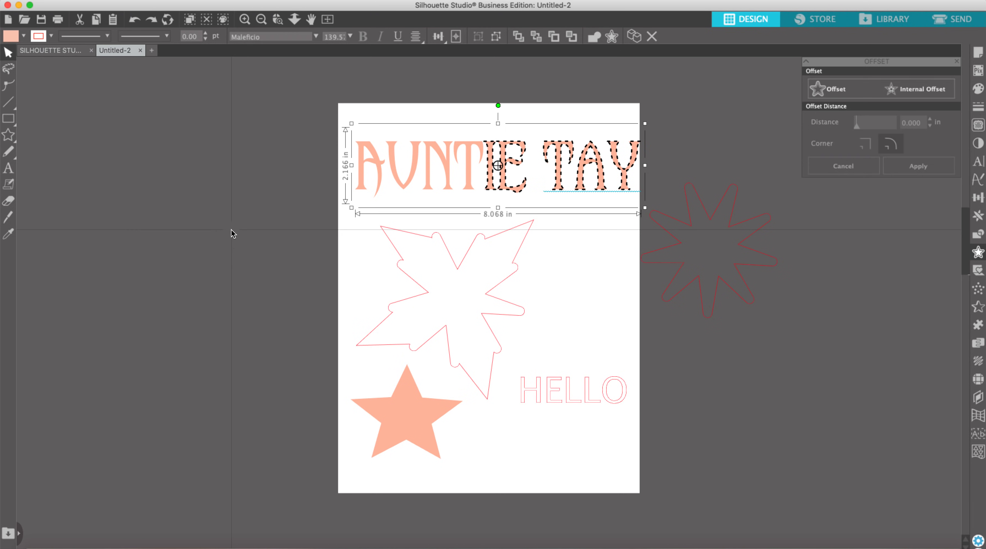
key("super+z")
key("super+z")
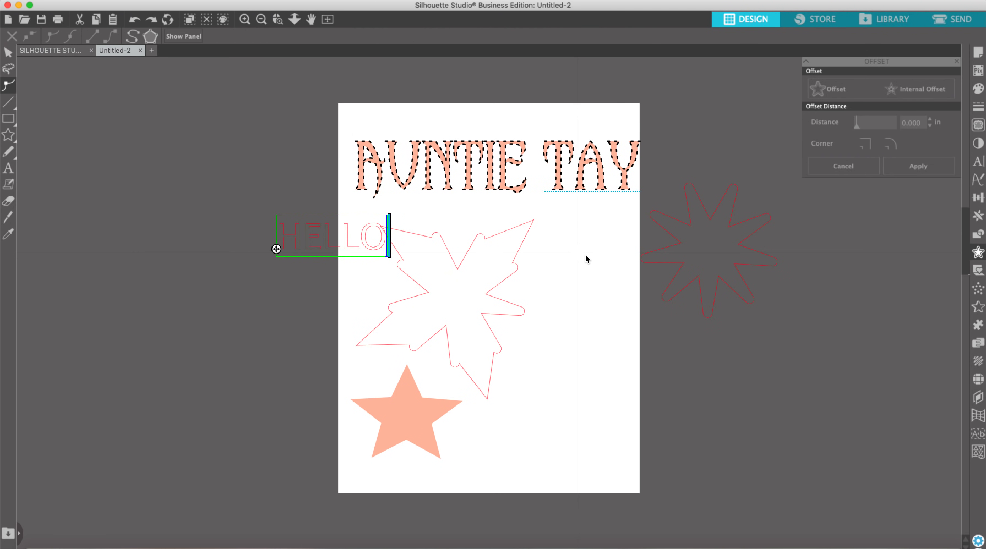
Try the 12x12 media size, return to Letter, and try landscape orientation before going back to portrait.
scroll(597, 289, "up", 1)
scroll(597, 293, "up", 1)
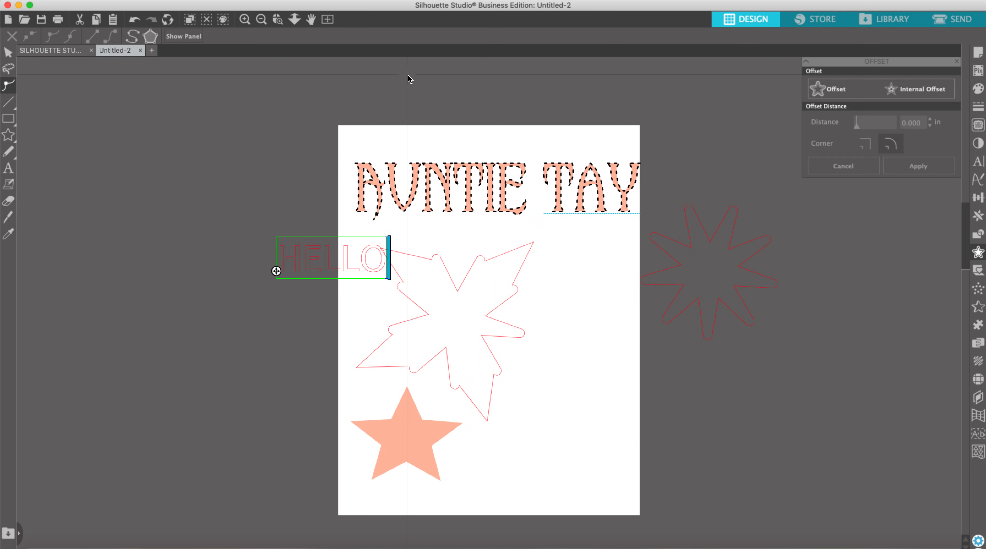
left_click(978, 57)
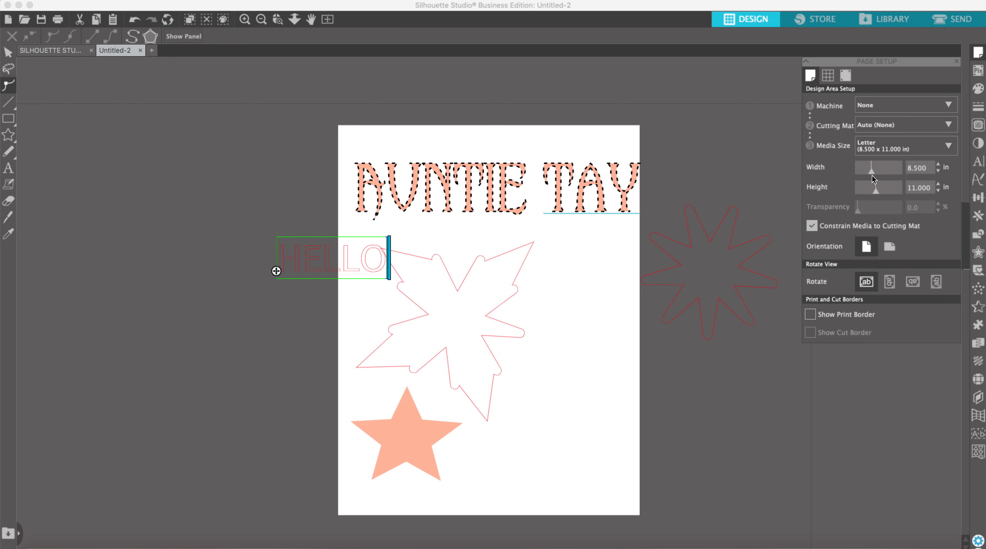
left_click(866, 152)
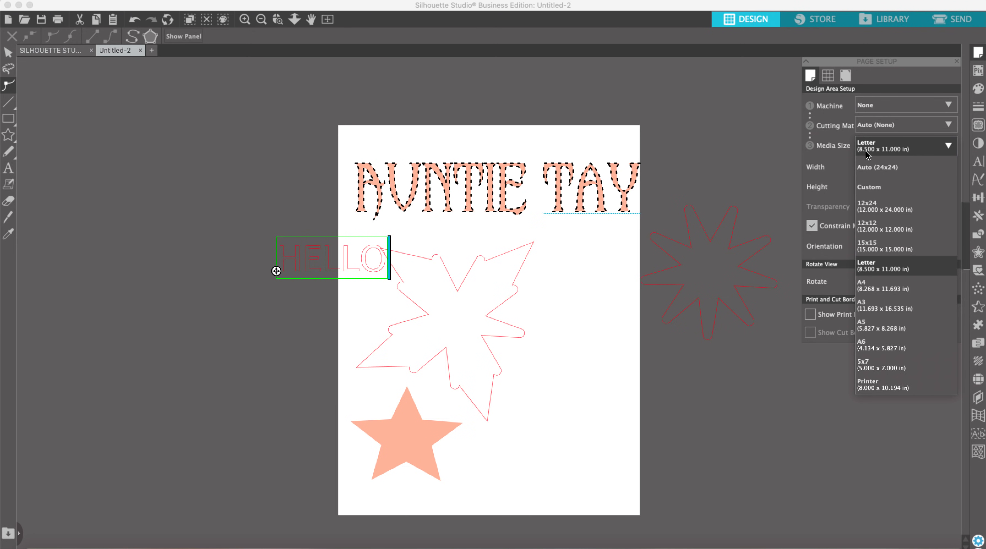
left_click(867, 226)
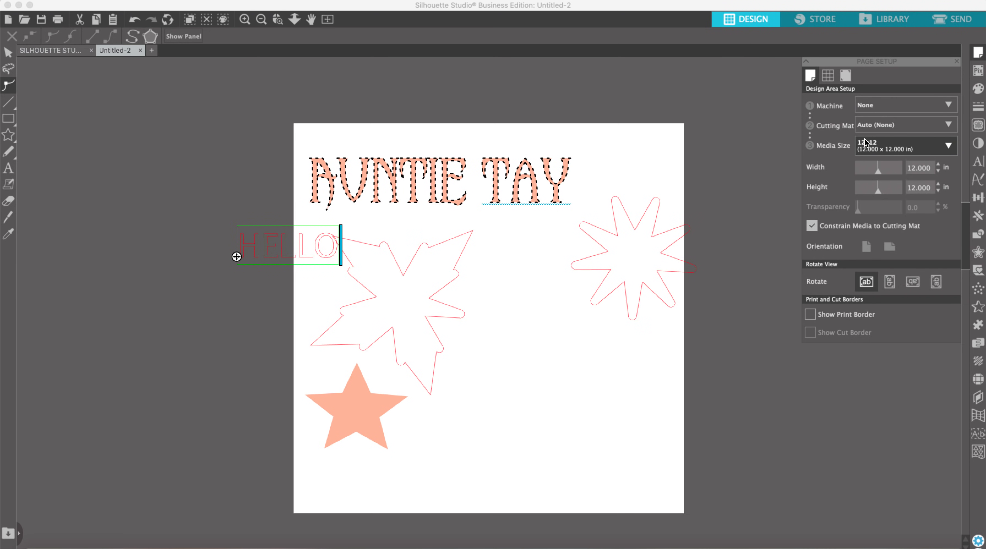
left_click(887, 150)
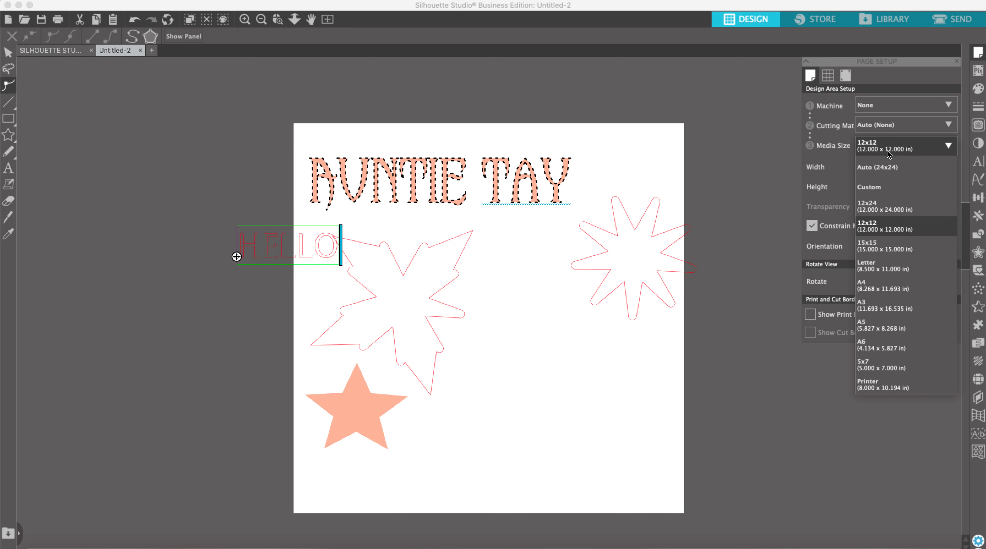
left_click(872, 269)
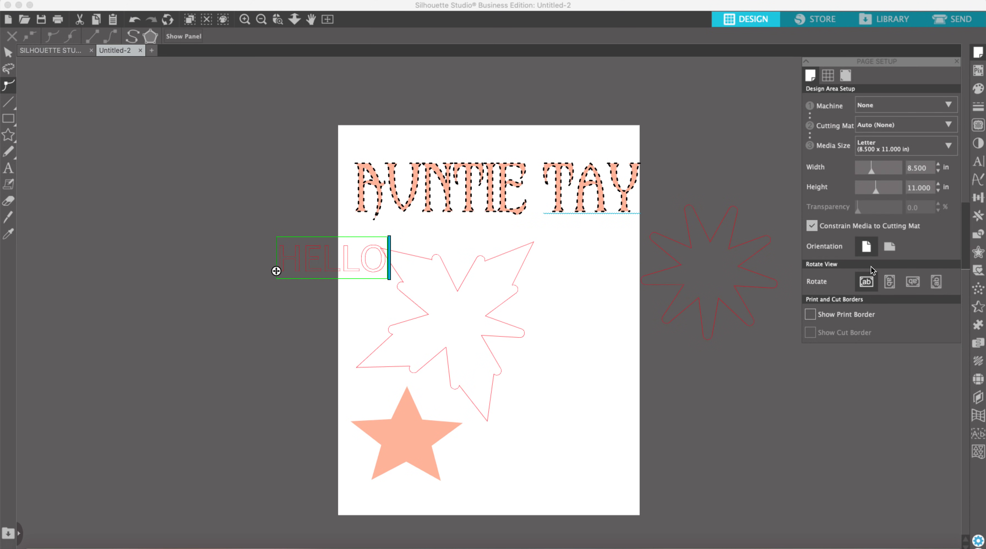
left_click(889, 247)
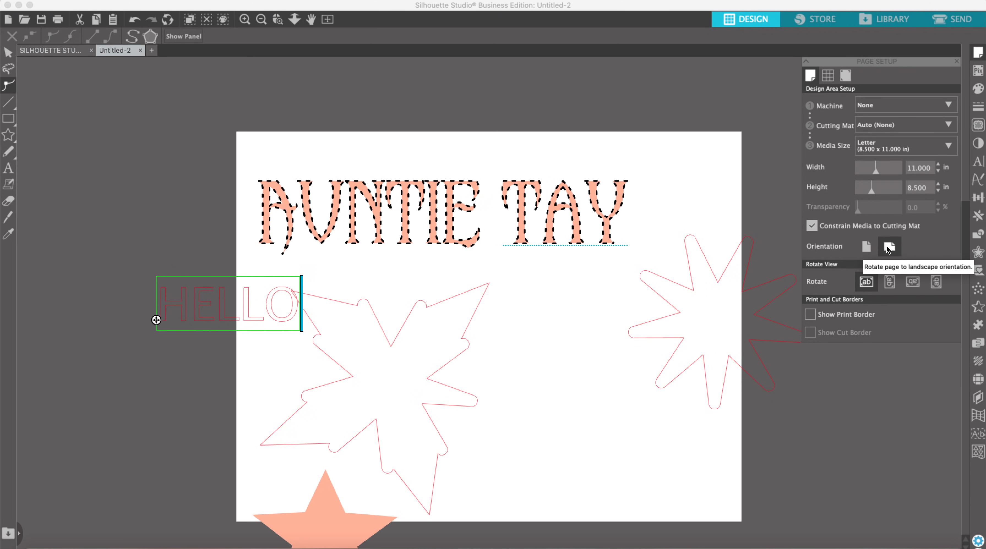
left_click(866, 247)
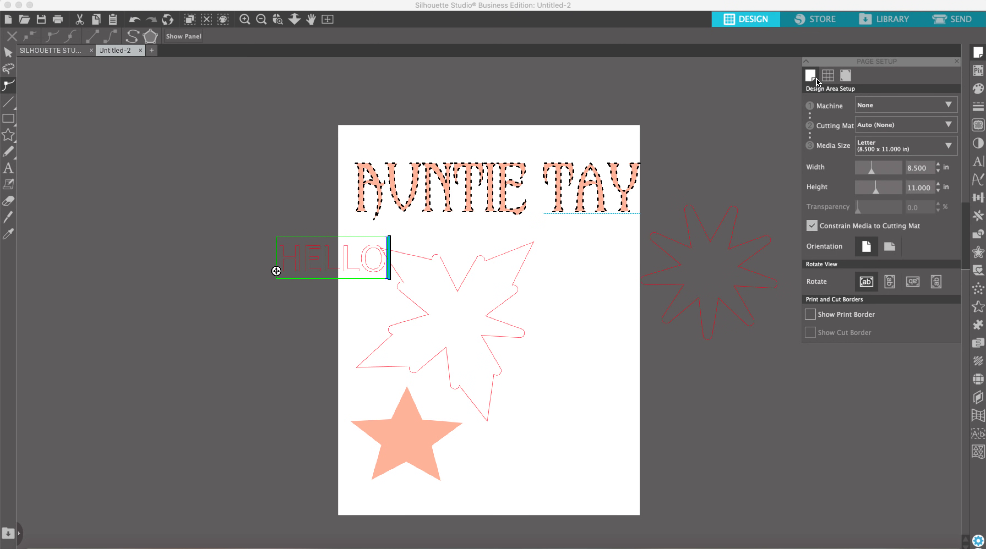
Review the page's grid, guide and snapping options and the registration mark settings, returning to the design area setup.
left_click(828, 77)
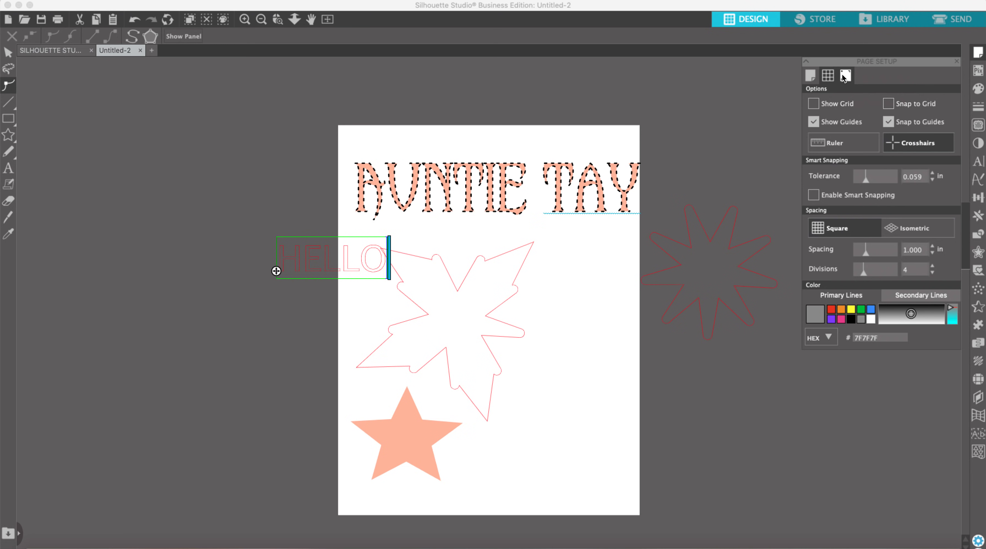
left_click(841, 74)
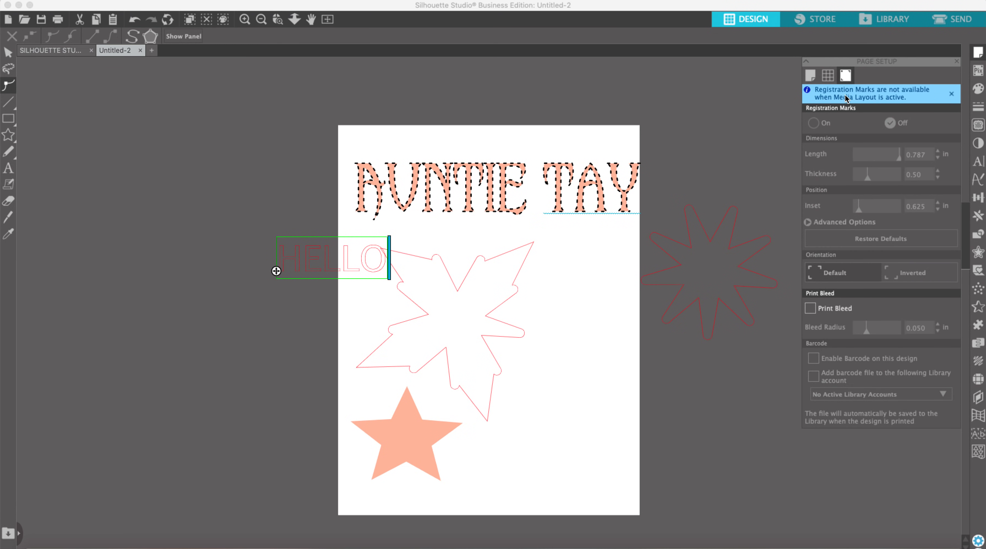
left_click(825, 79)
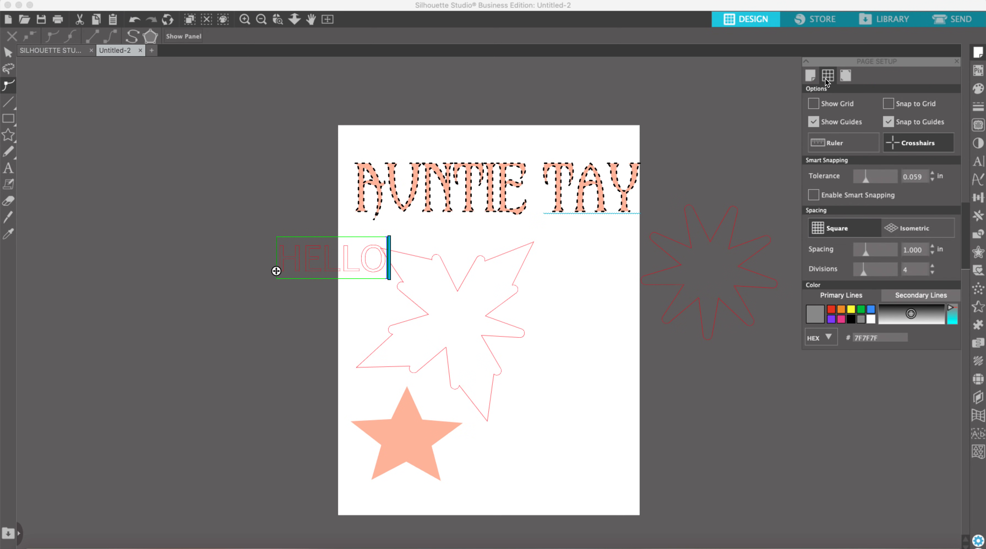
left_click(810, 76)
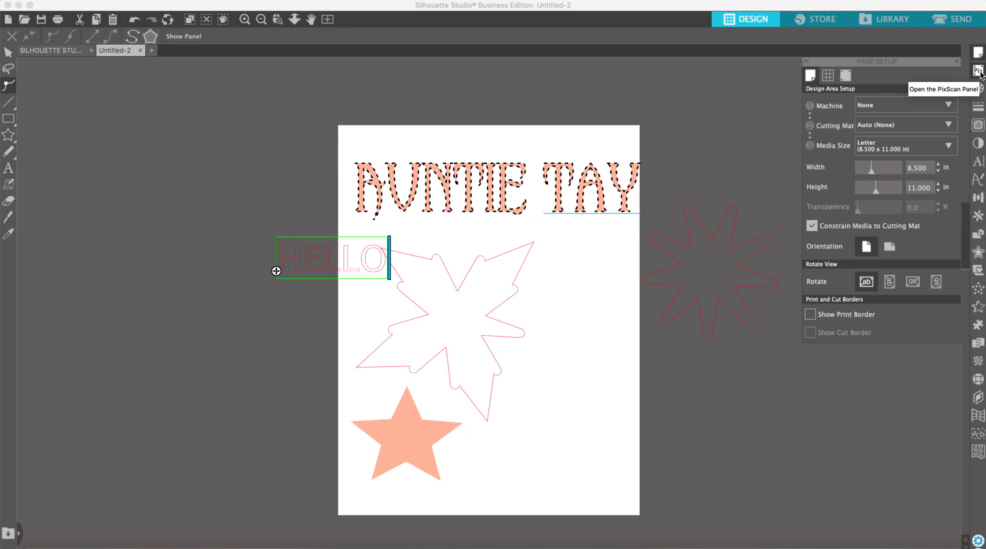
Show the fill options, select the large text and move it slightly upward on the page.
left_click(977, 88)
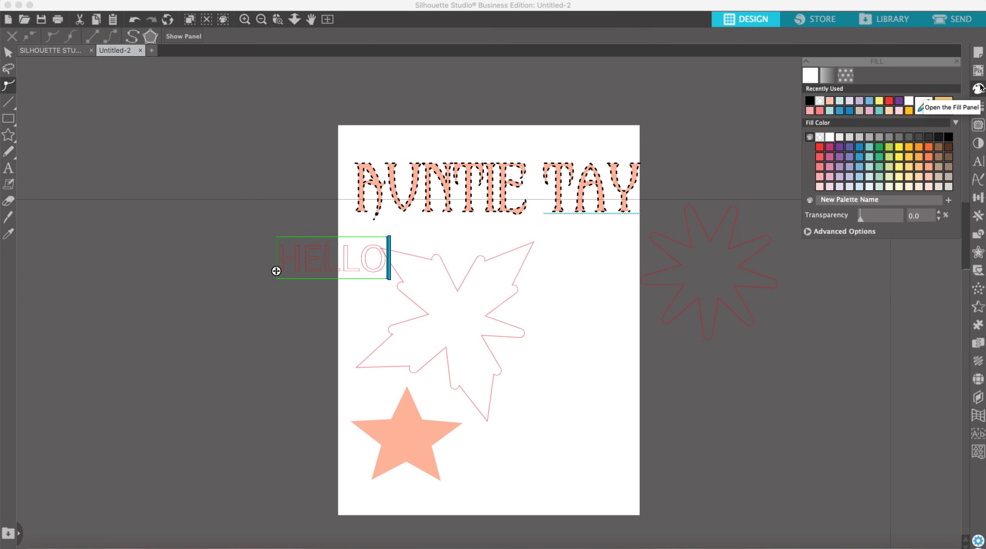
left_click(480, 169)
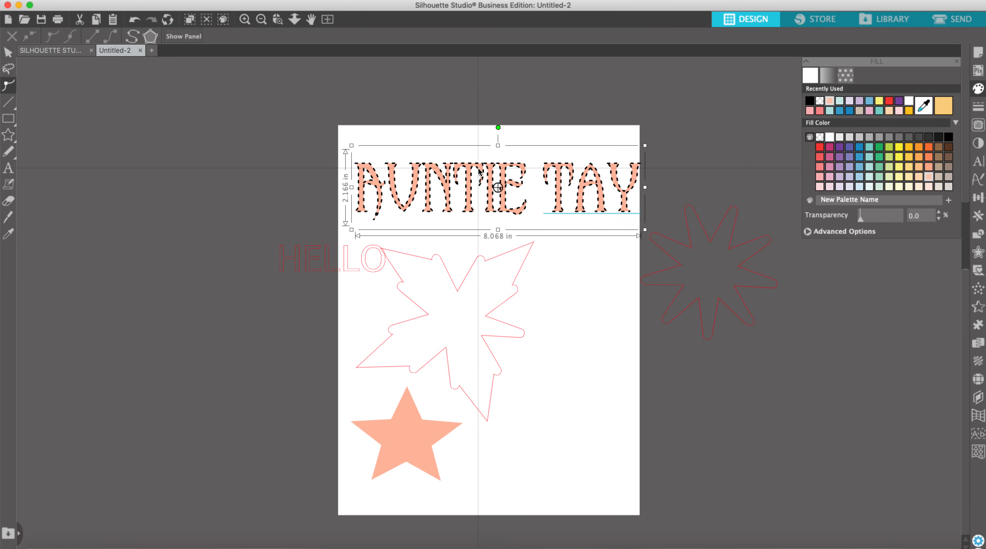
left_click_drag(466, 199, 464, 186)
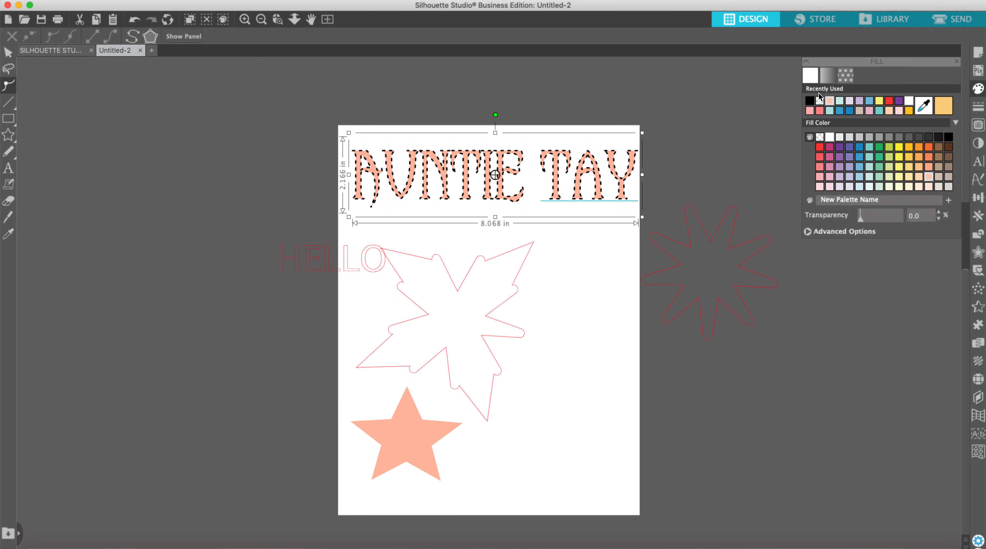
Try purple, blue, orange and cream solid fill colors on the large text.
left_click(857, 102)
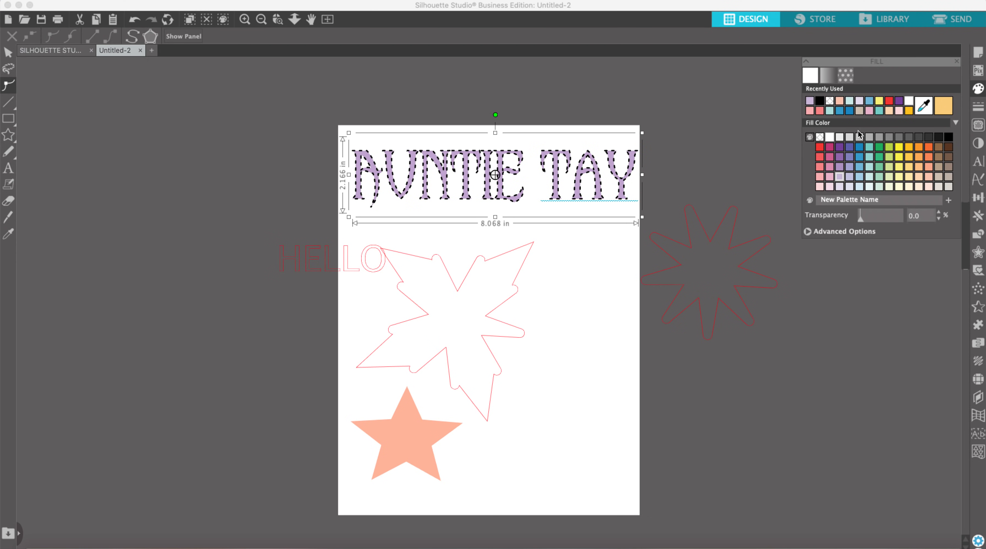
left_click(857, 165)
left_click(920, 168)
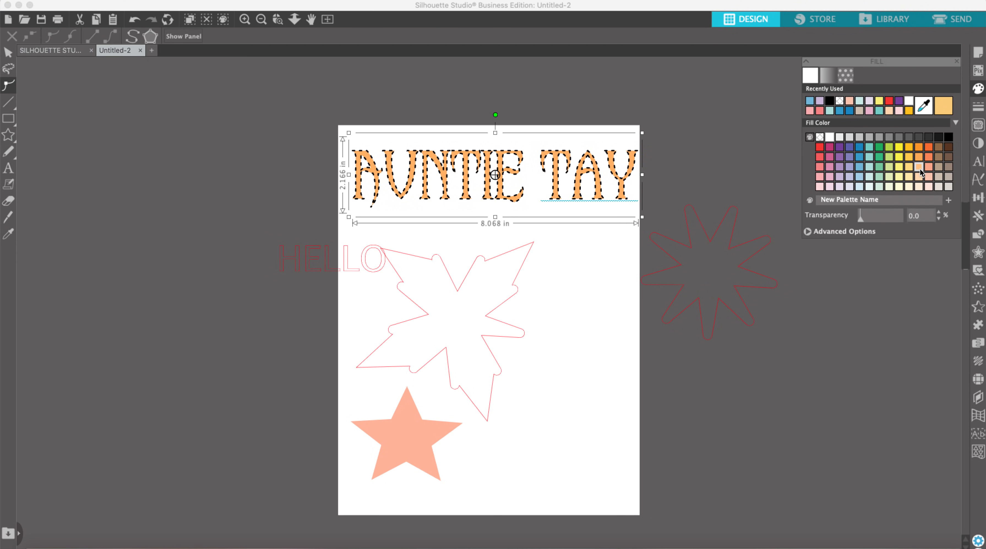
left_click(907, 187)
Try a magenta gradient fill on the large text, followed by pattern fills including sky, crosshatch and polka_stars_09.
left_click(829, 77)
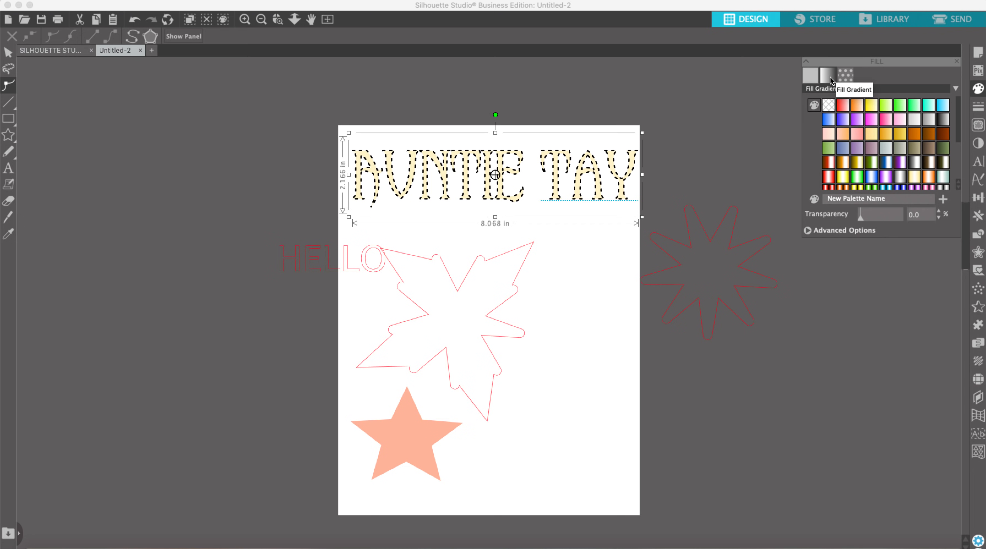
left_click(871, 120)
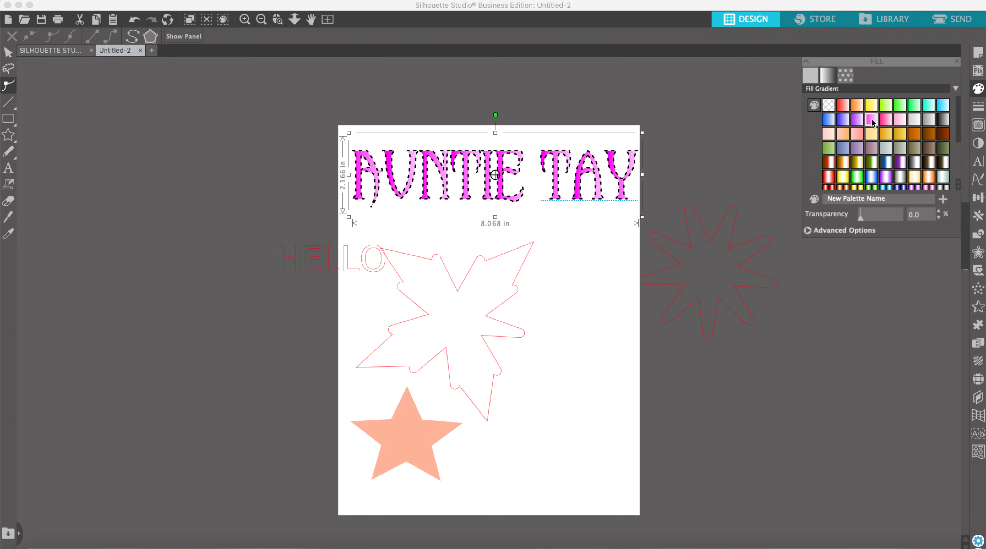
left_click(846, 75)
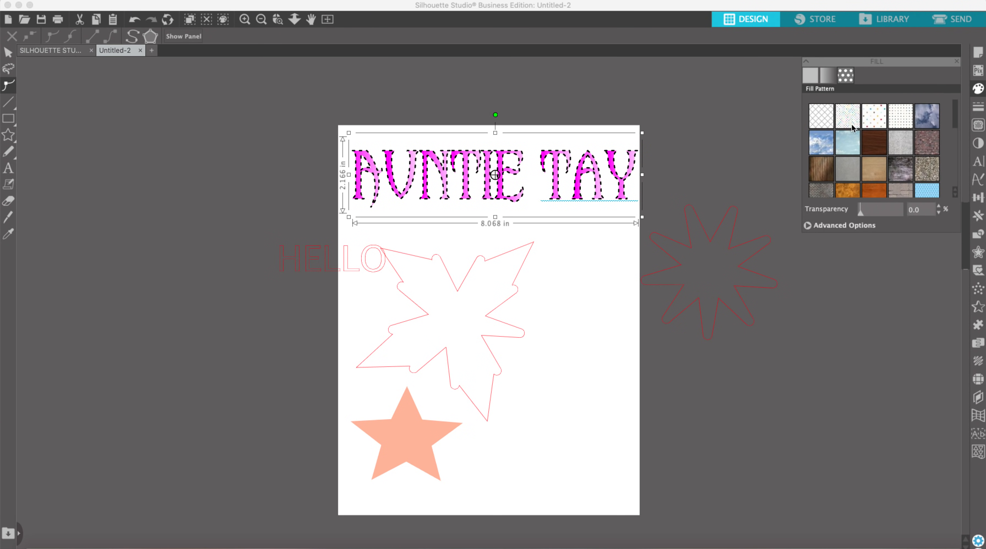
left_click(822, 143)
left_click(820, 115)
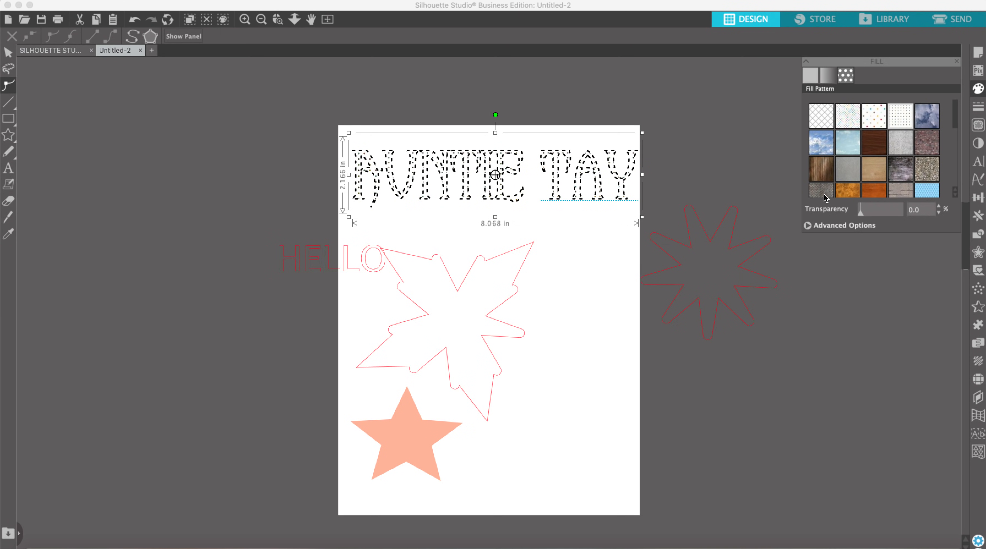
left_click(850, 124)
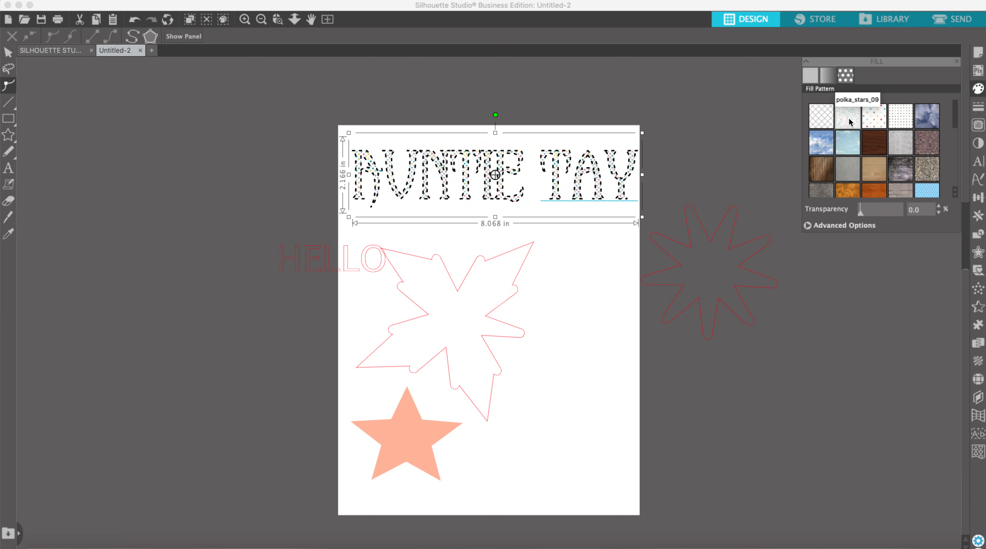
scroll(839, 160, "down", 8)
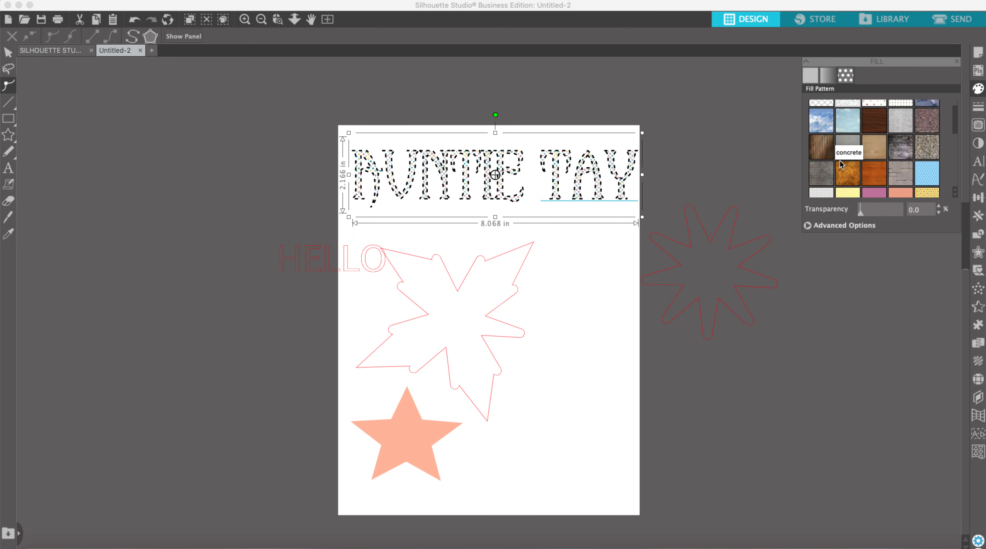
Fill the large text with solid red EF4B53 and try 46% transparency before returning it to 0%.
left_click(809, 76)
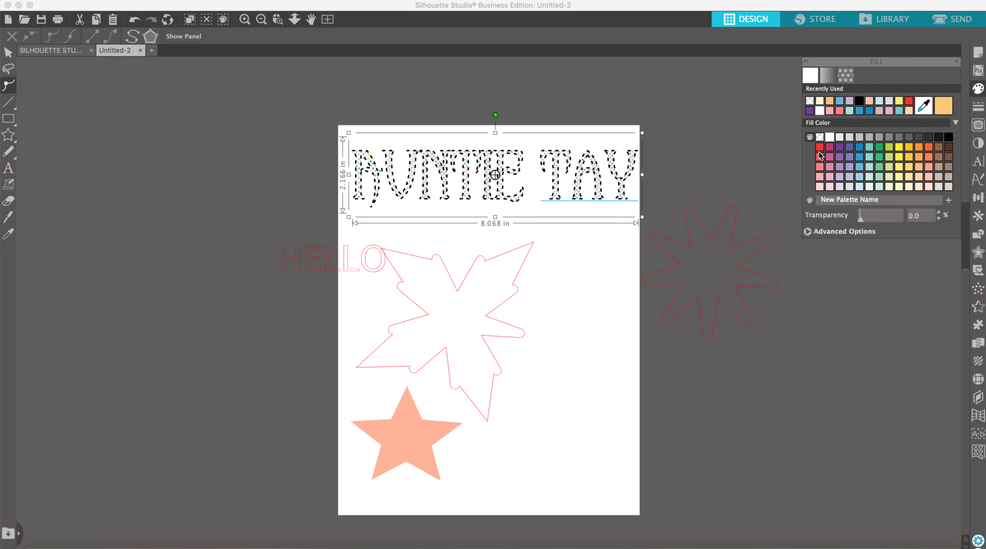
left_click(821, 157)
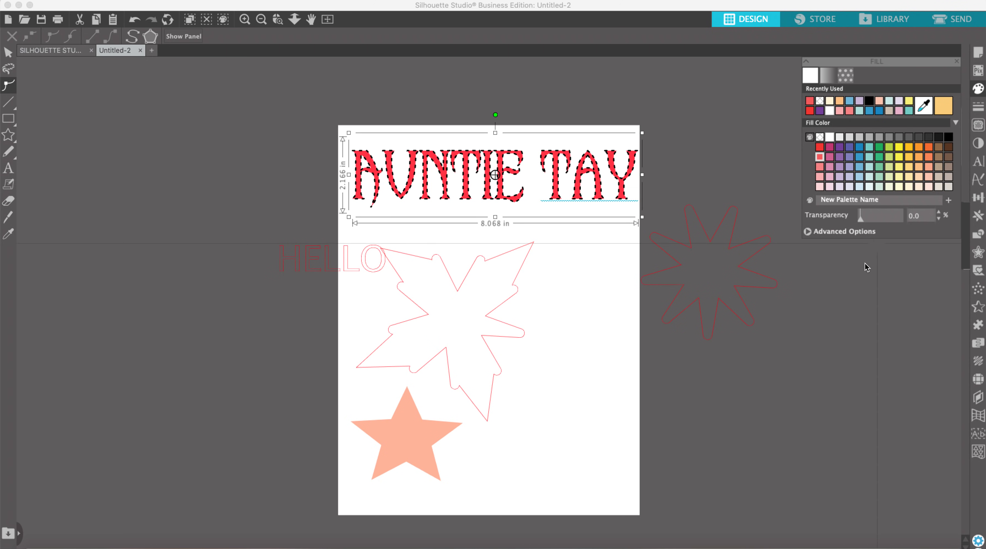
left_click(880, 219)
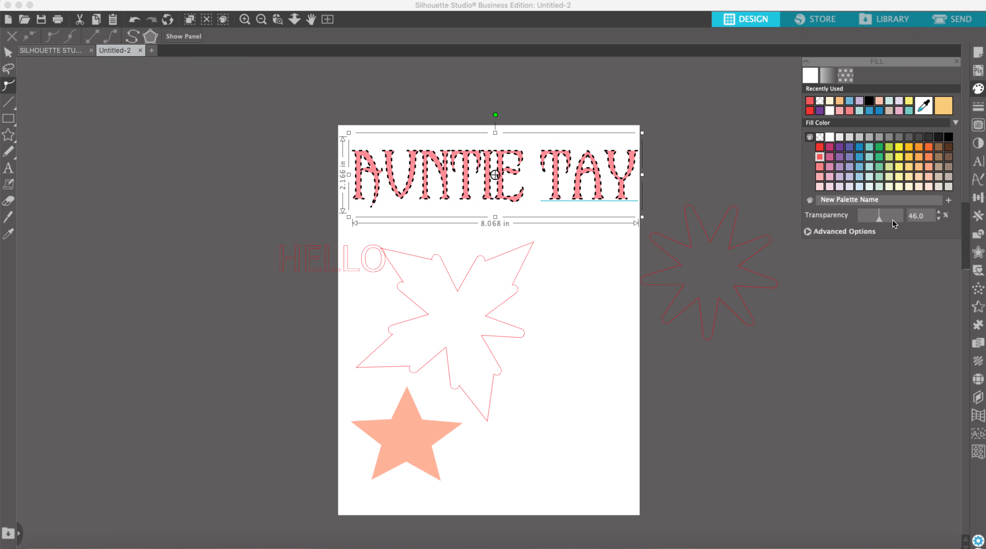
left_click_drag(891, 219, 846, 220)
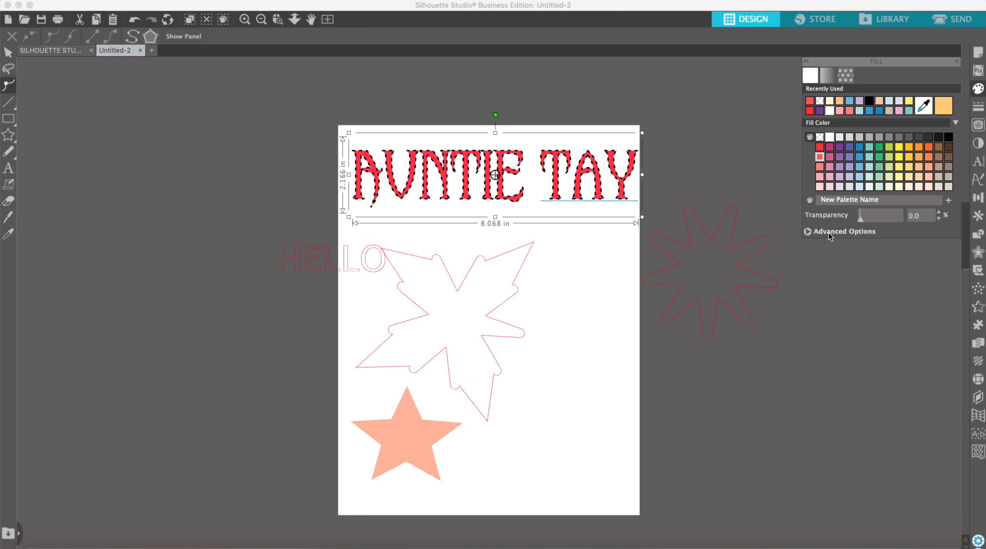
Fill the large text with custom green 0C8C2A from the advanced color options.
left_click(808, 232)
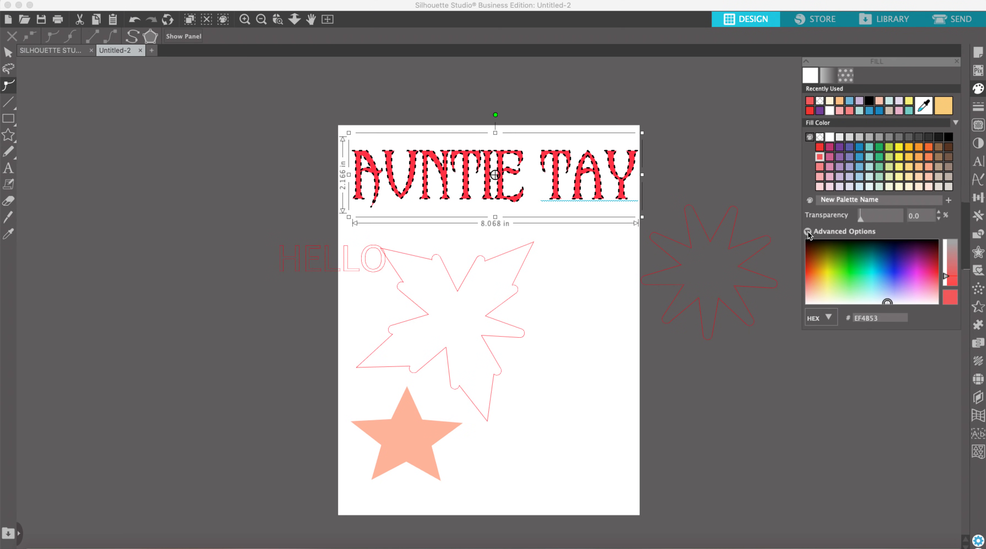
left_click(854, 258)
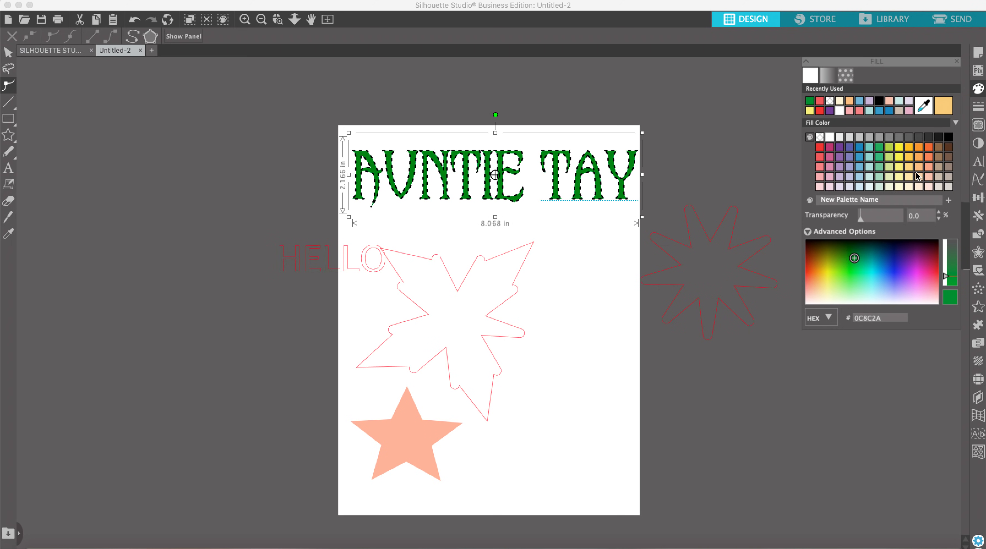
Set the large text's outline to a solid line style with a thickness of 2.50 pt.
left_click(978, 107)
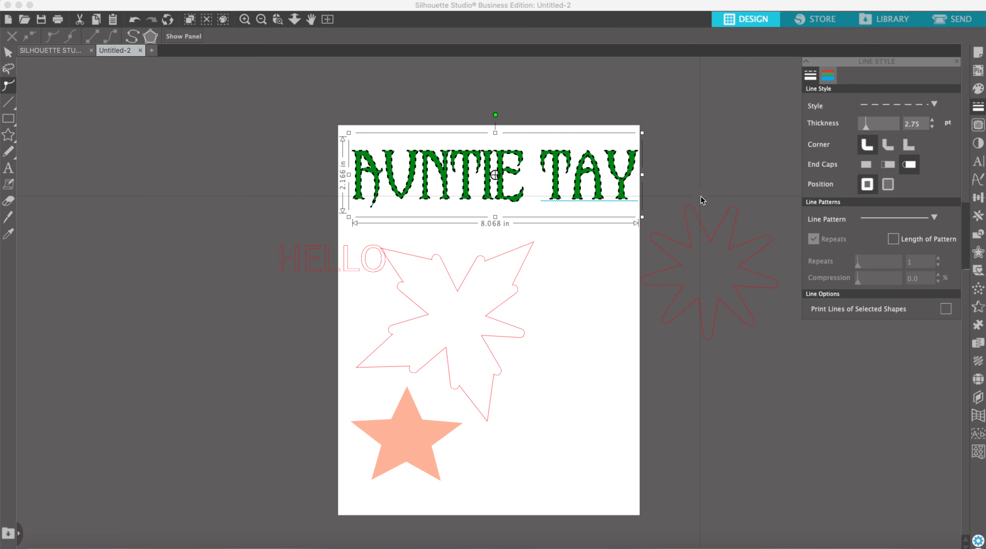
mouse_move(866, 123)
left_mouse_down()
mouse_move(874, 128)
mouse_move(865, 129)
left_mouse_up()
left_click(875, 107)
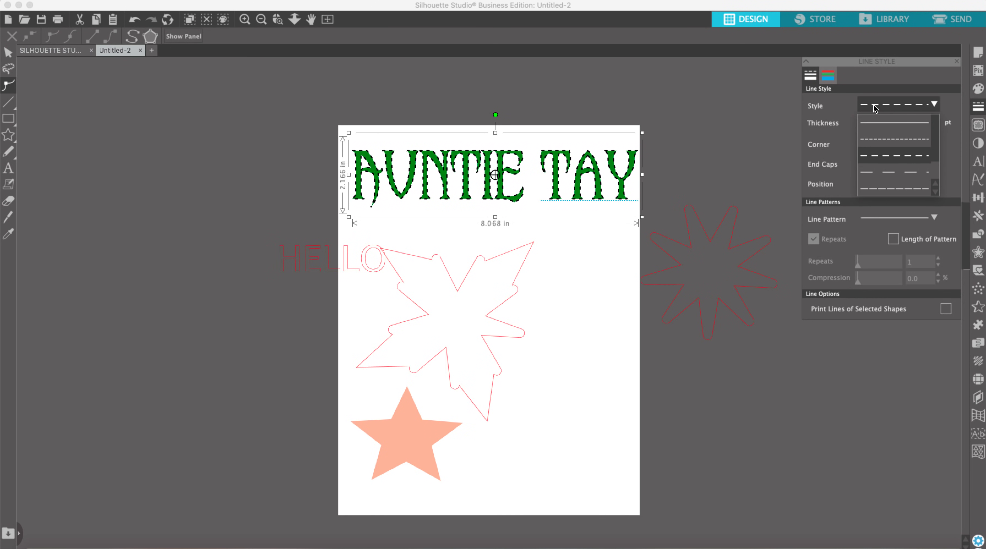
left_click(876, 119)
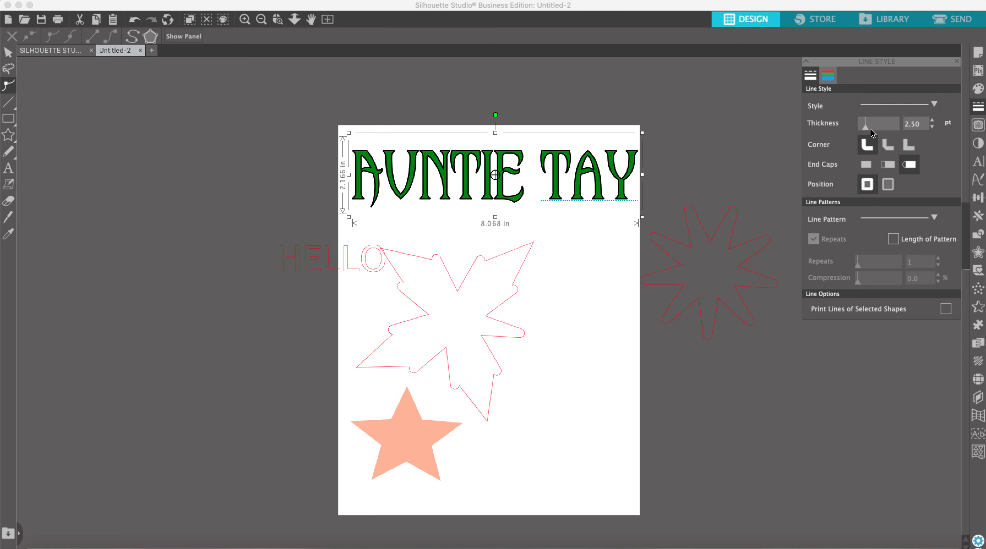
Color the large text's outline orange and give it the second corner style.
left_click(828, 76)
left_click(849, 103)
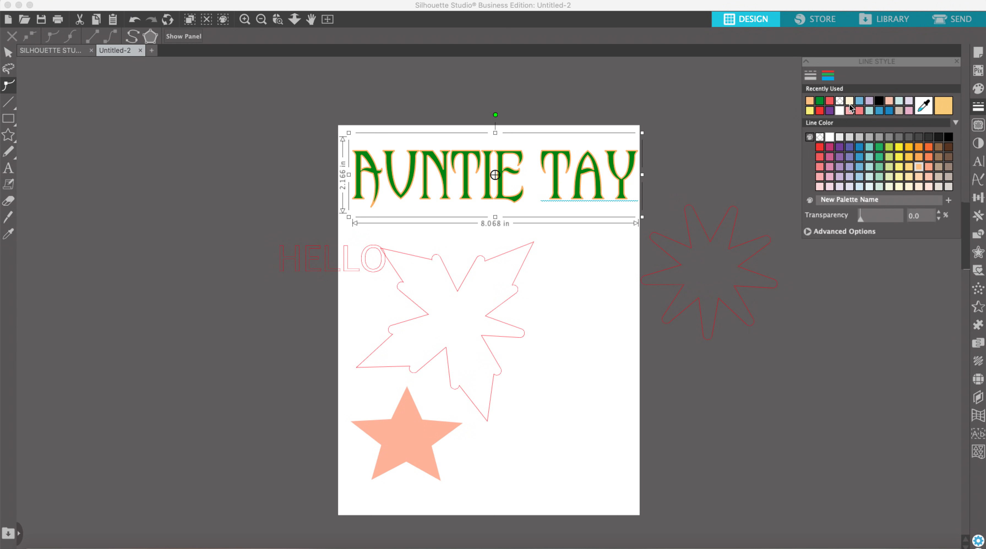
left_click(809, 76)
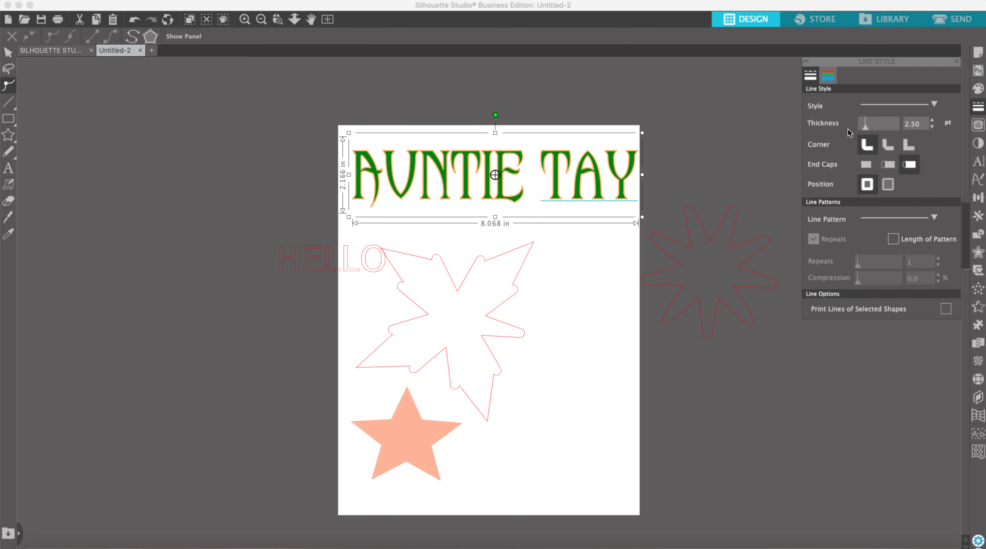
left_click(887, 148)
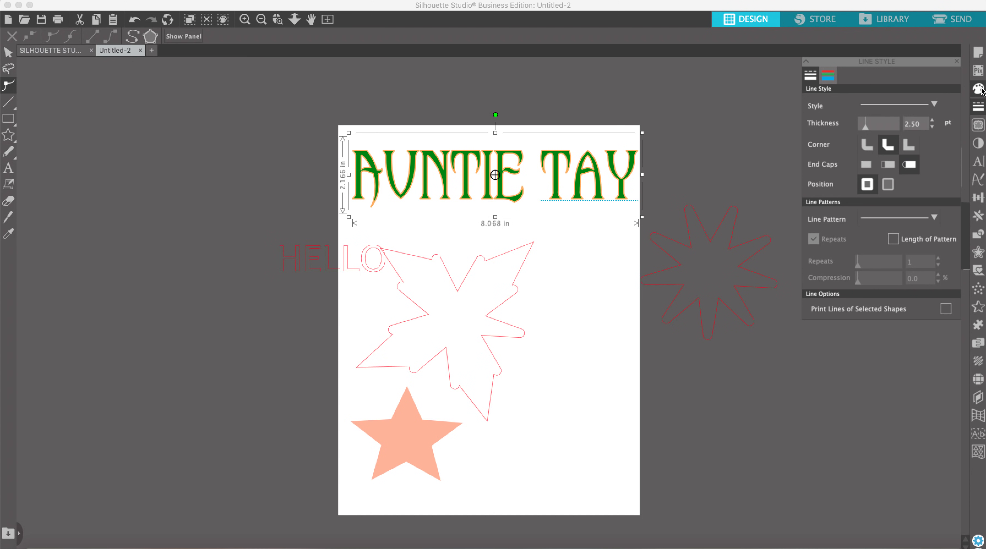
Review the Trace options and the Contrast, Brightness & Saturation image effects.
left_click(978, 126)
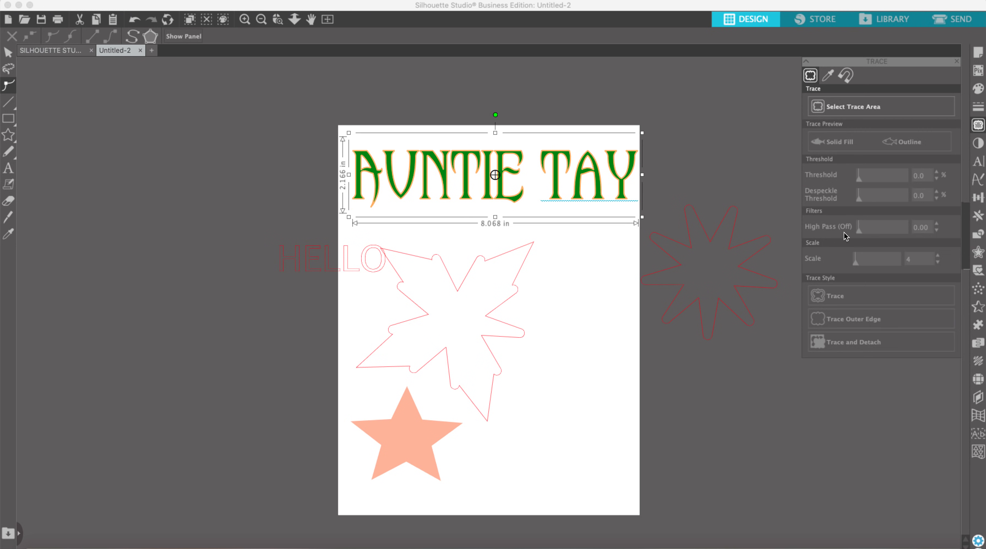
left_click(976, 148)
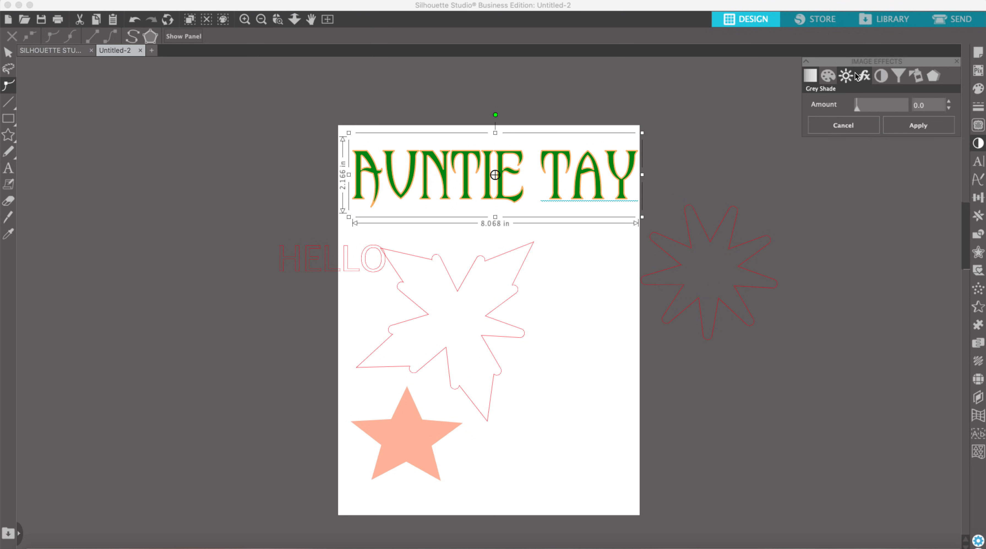
left_click(839, 78)
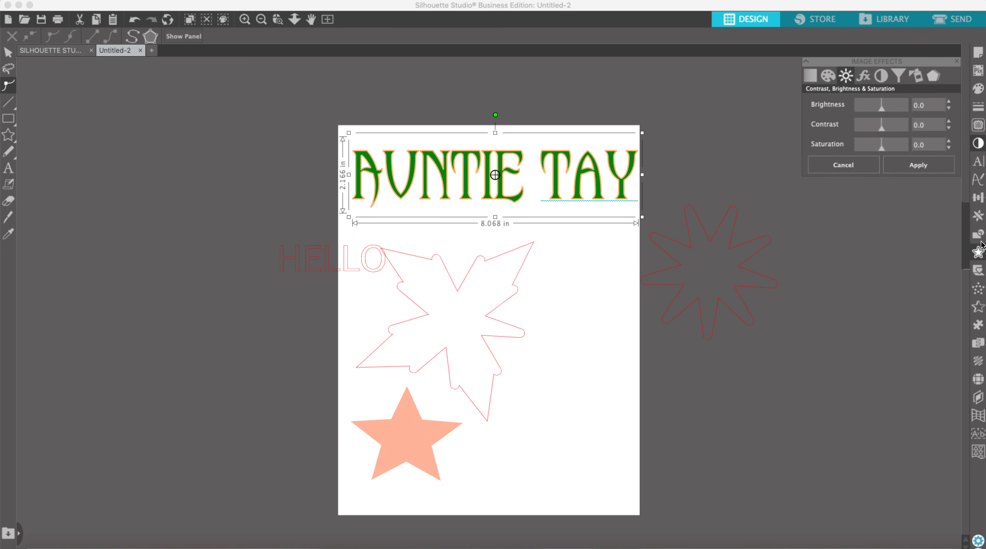
Select the large pointed outline shape together with the large text and apply horizontal and vertical spacing to them.
left_click(979, 203)
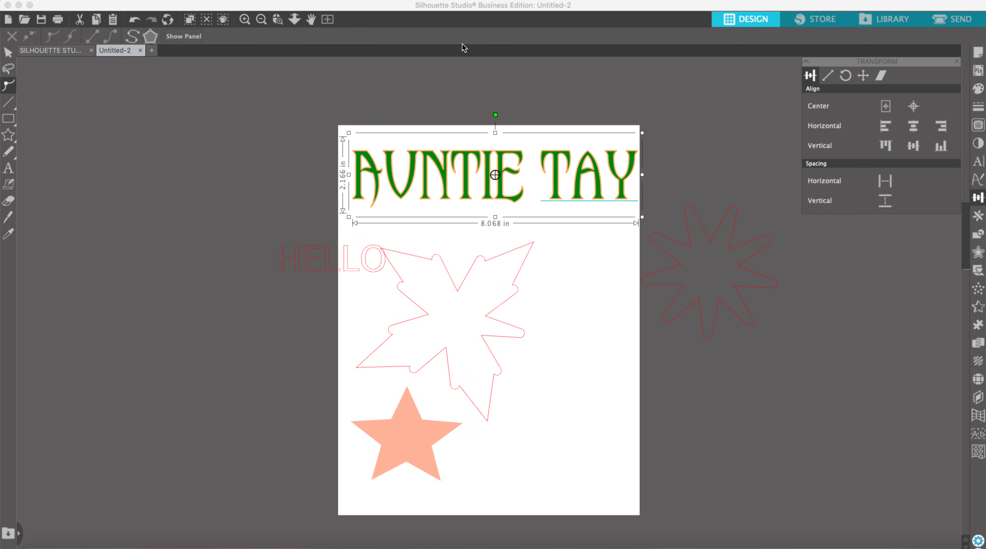
left_click(480, 311)
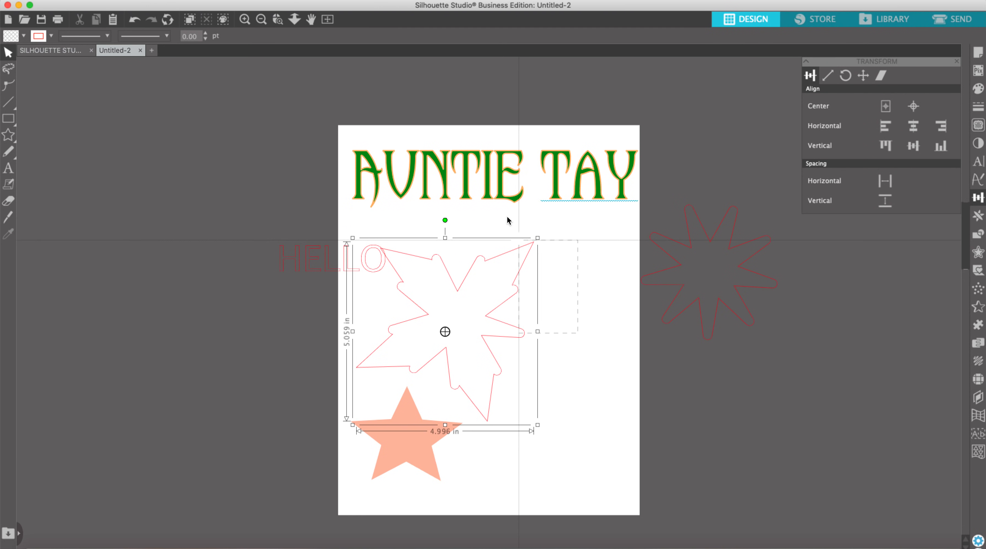
left_click(495, 178, "shift")
left_click(438, 36)
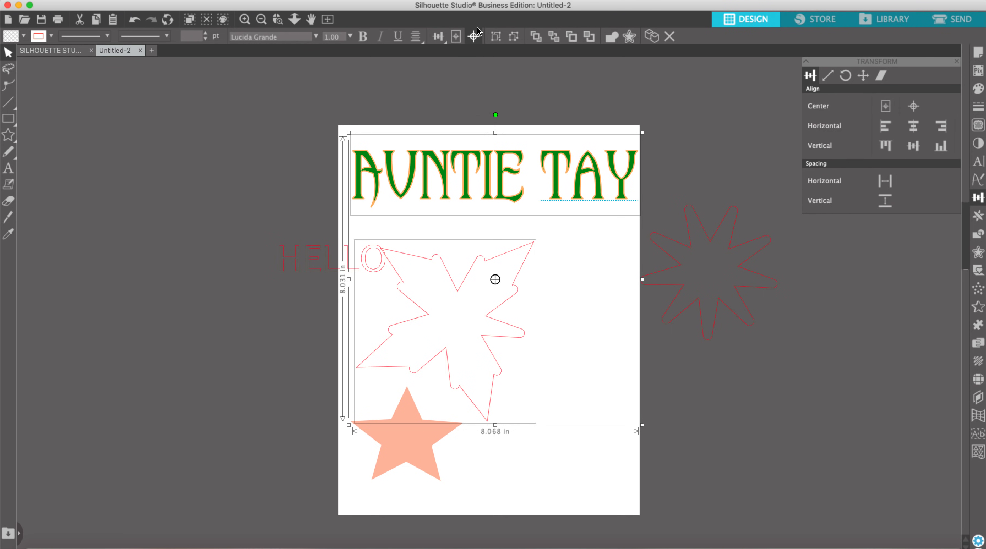
left_click(882, 185)
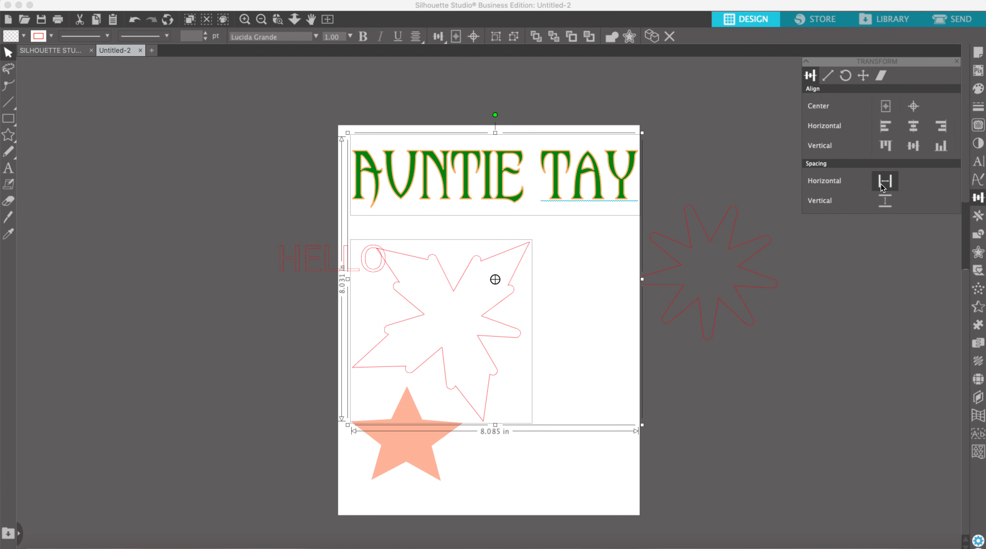
left_click(885, 201)
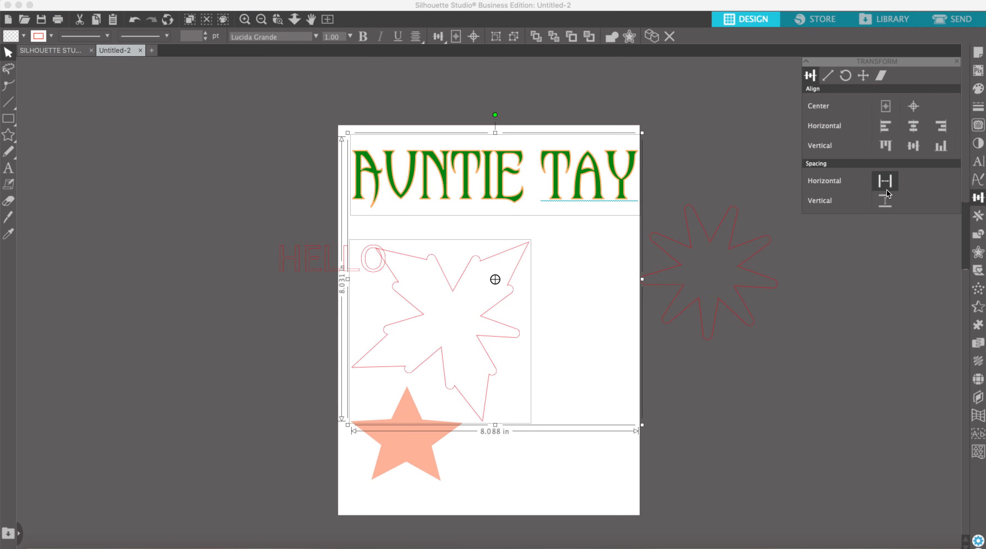
Check the Scale options, and try rotating the selected text and shape to 90°, 180° and 270° before returning them to 0°.
left_click(829, 78)
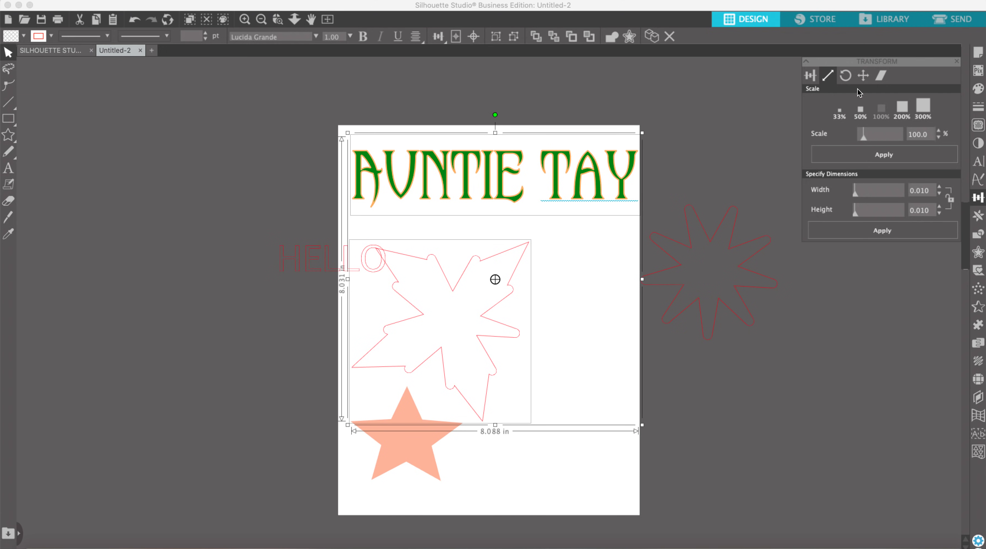
left_click(848, 79)
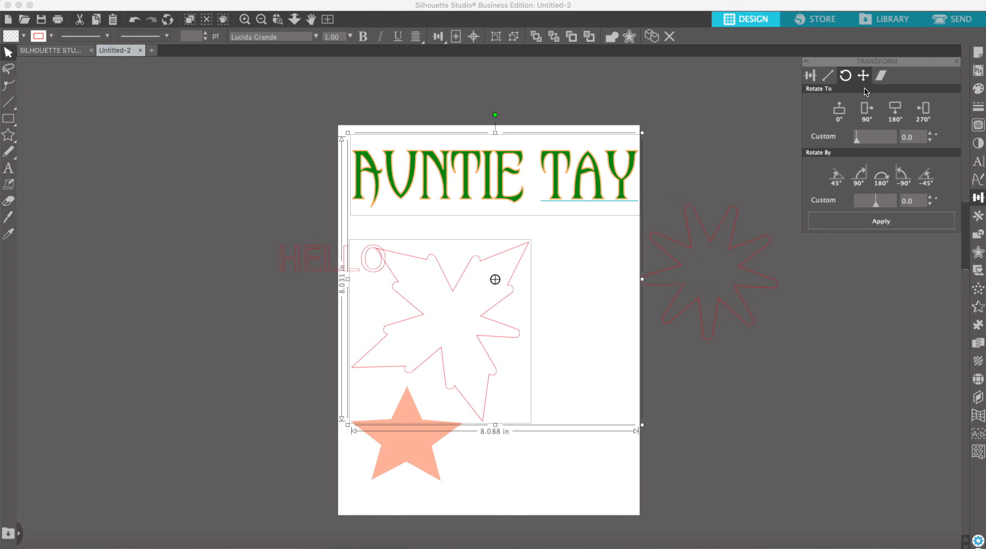
left_click(863, 111)
left_click(900, 112)
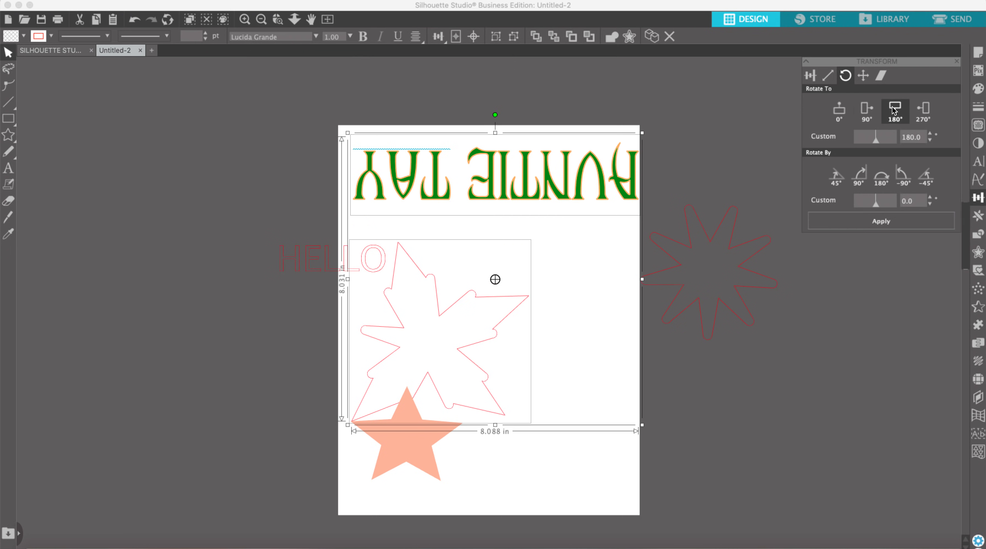
left_click(922, 112)
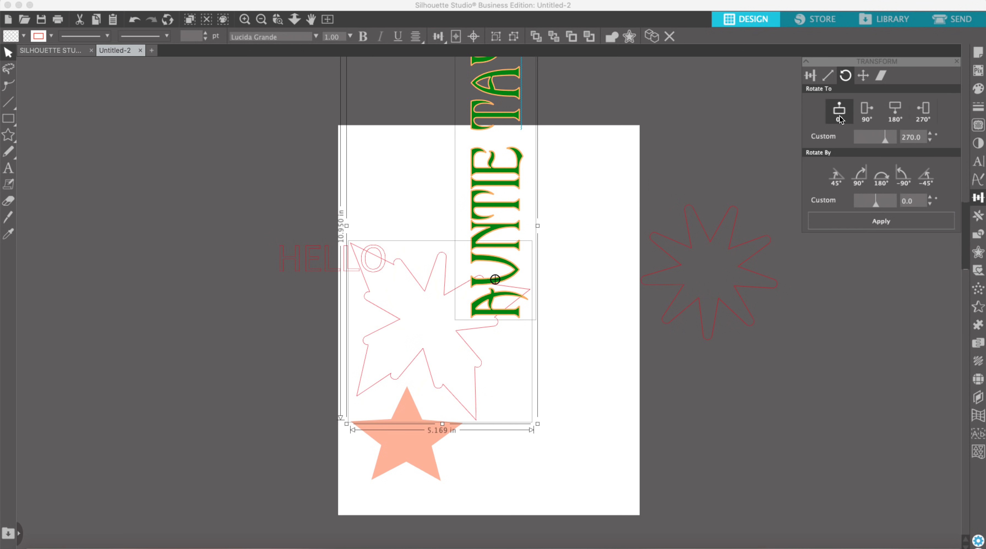
left_click(842, 120)
left_click(866, 111)
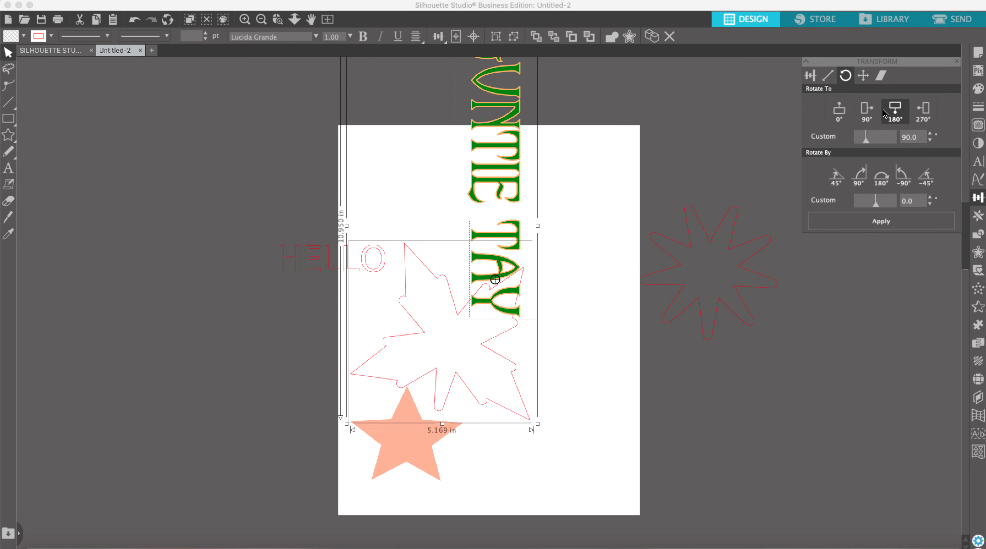
left_click(895, 112)
left_click(922, 113)
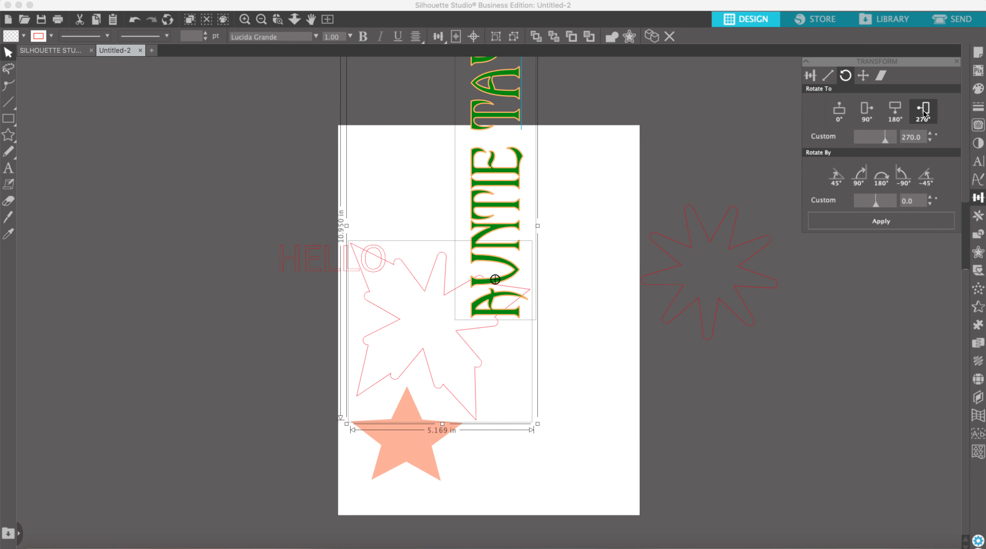
left_click(834, 116)
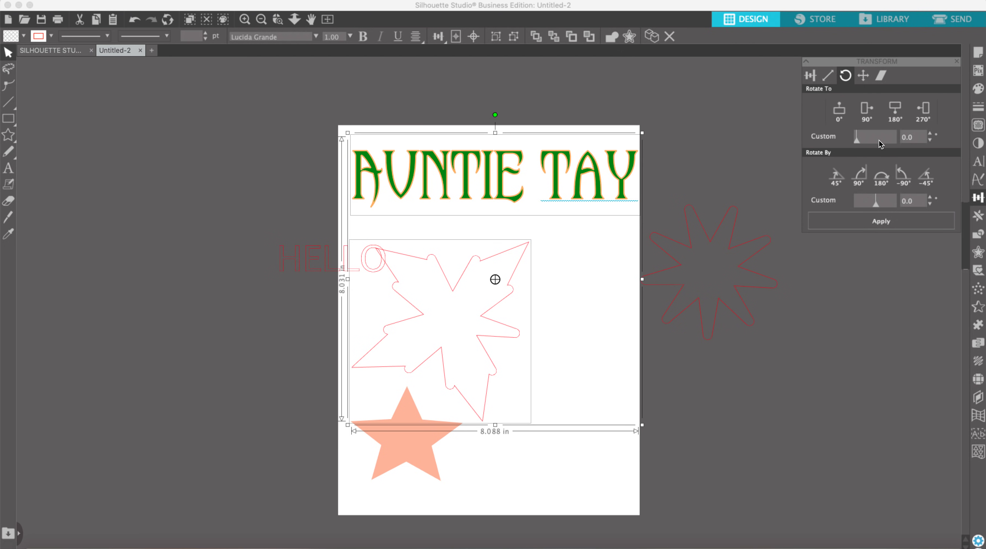
Try moving the selected text and shape by 23.375 in right, left, up and down, ending at their original position.
left_click(863, 76)
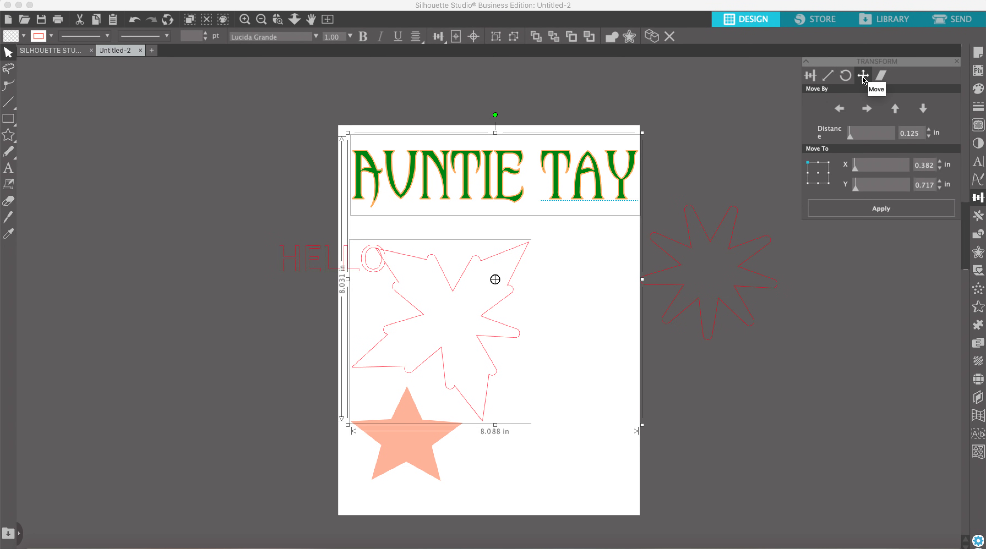
left_click_drag(858, 134, 876, 138)
left_click(867, 111)
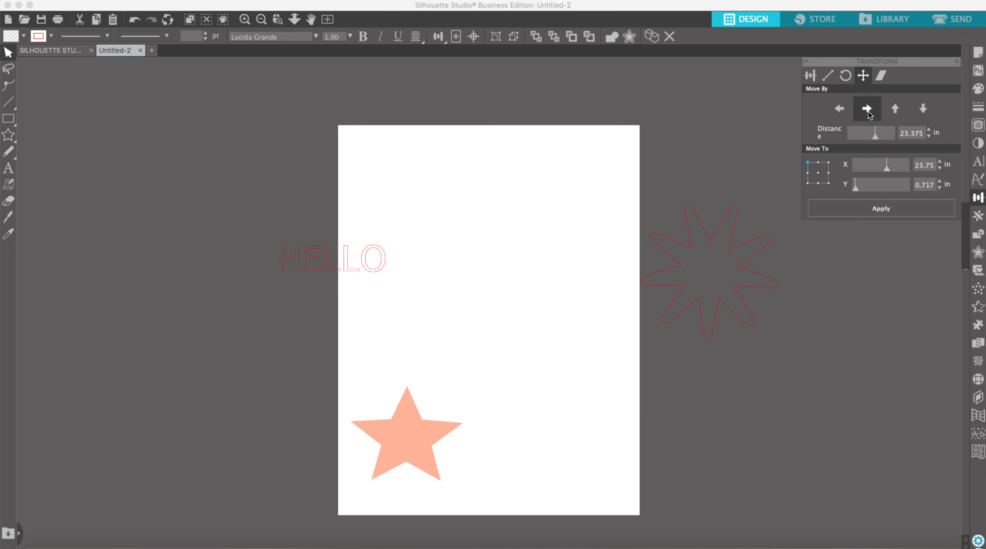
left_click(844, 111)
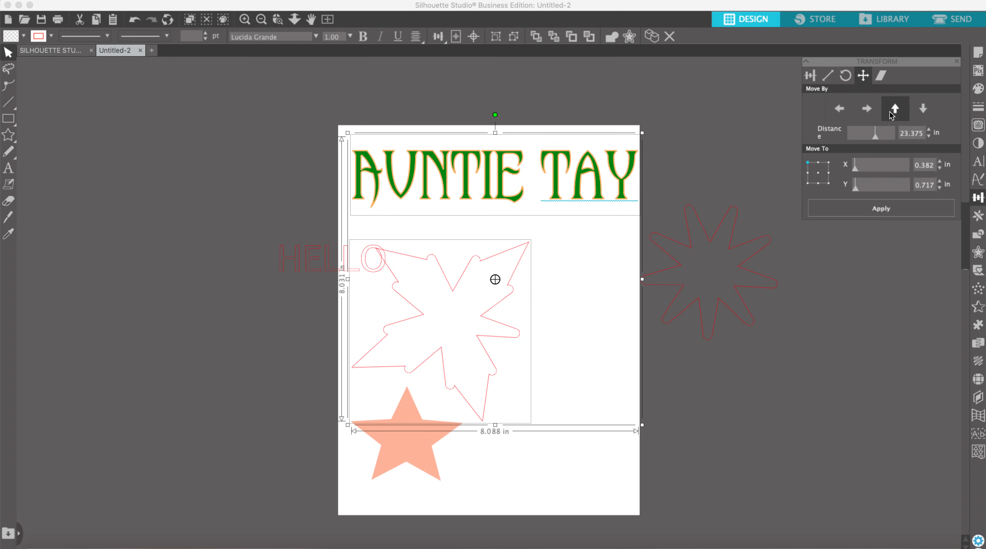
left_click(890, 112)
left_click(923, 108)
Bring up the Replicate options and move HELLO, the pointed outline and the star off the page, leaving the large text selected there.
left_click(976, 217)
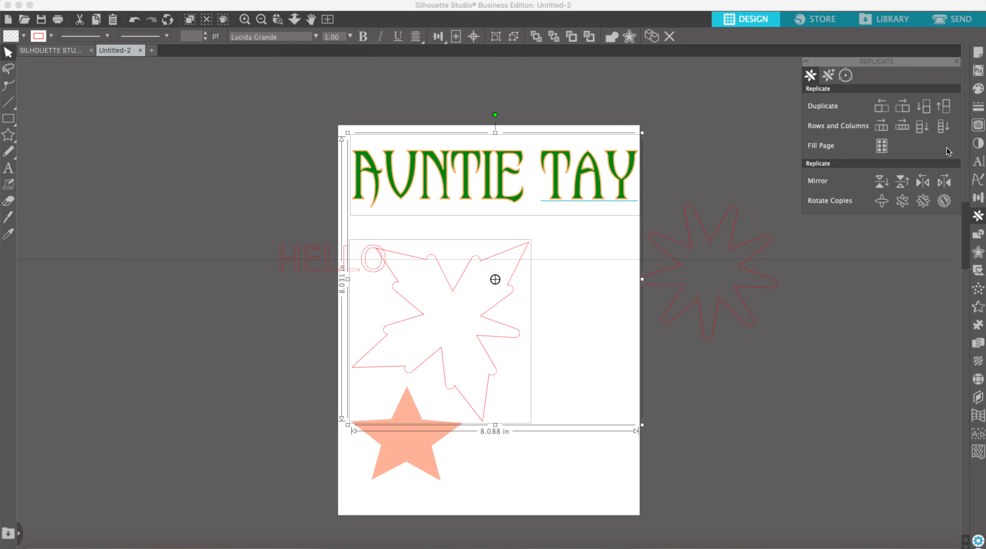
left_click_drag(250, 214, 447, 375)
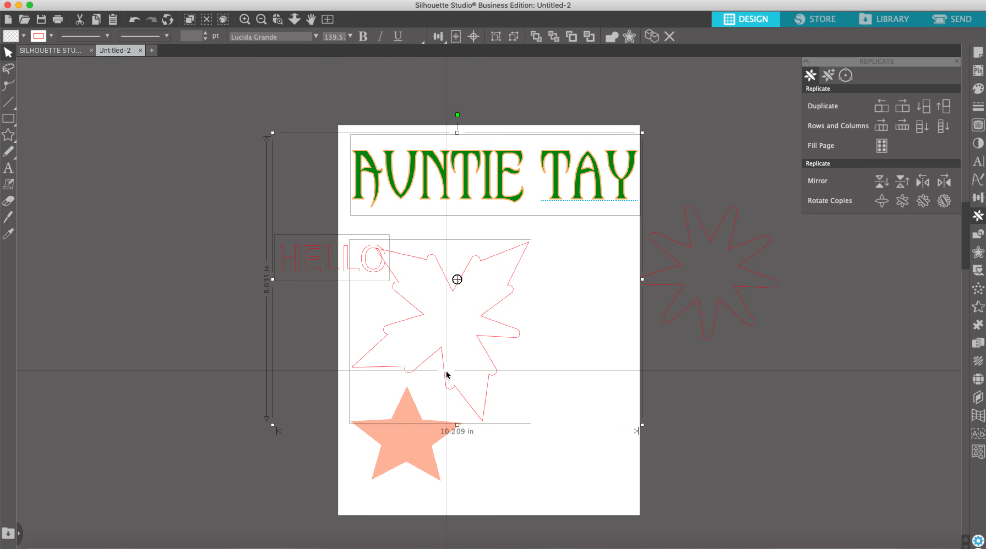
left_click(446, 371)
left_click_drag(243, 232, 124, 419)
left_click(442, 207)
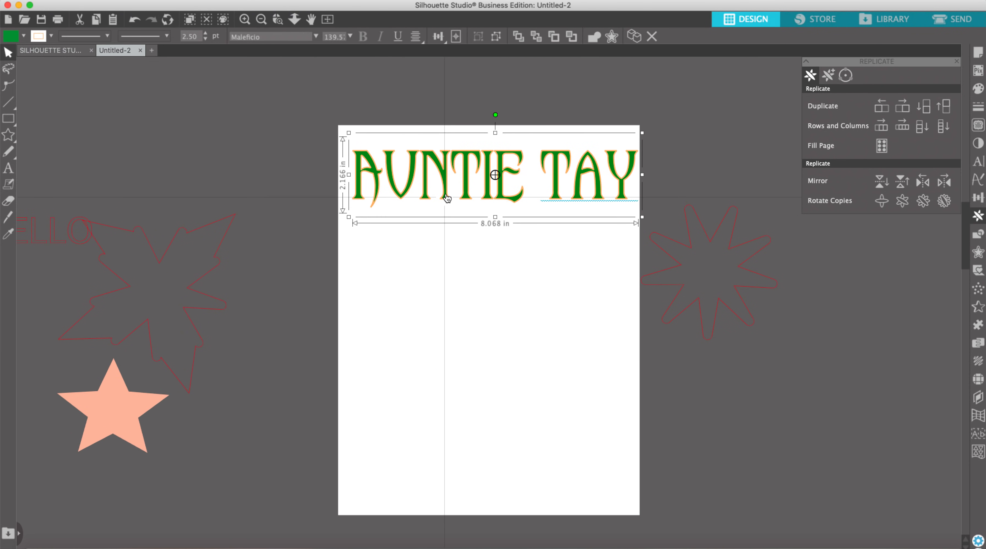
left_click_drag(470, 160, 468, 158)
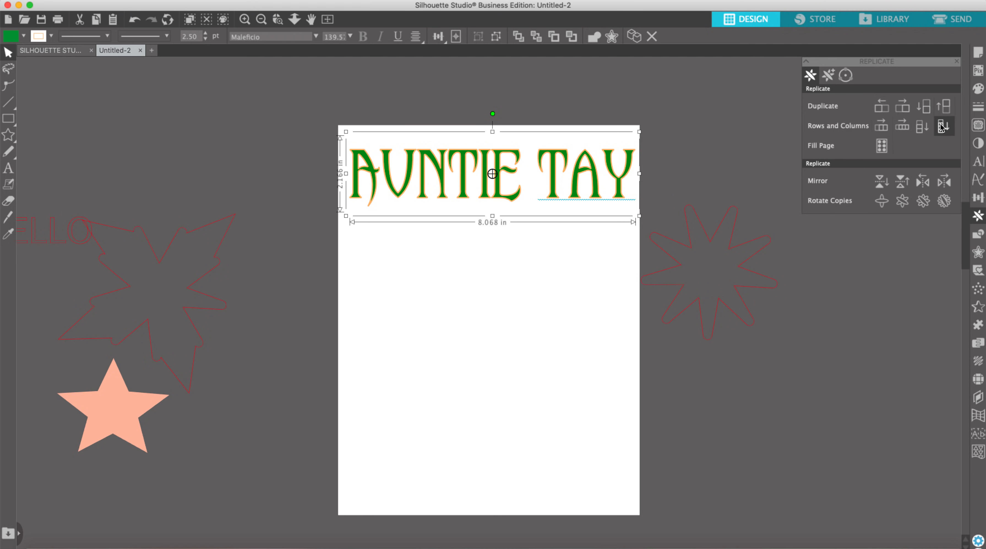
Duplicate the large text to the left, right and above, and duplicate the copy on the right below and above itself.
left_click(880, 108)
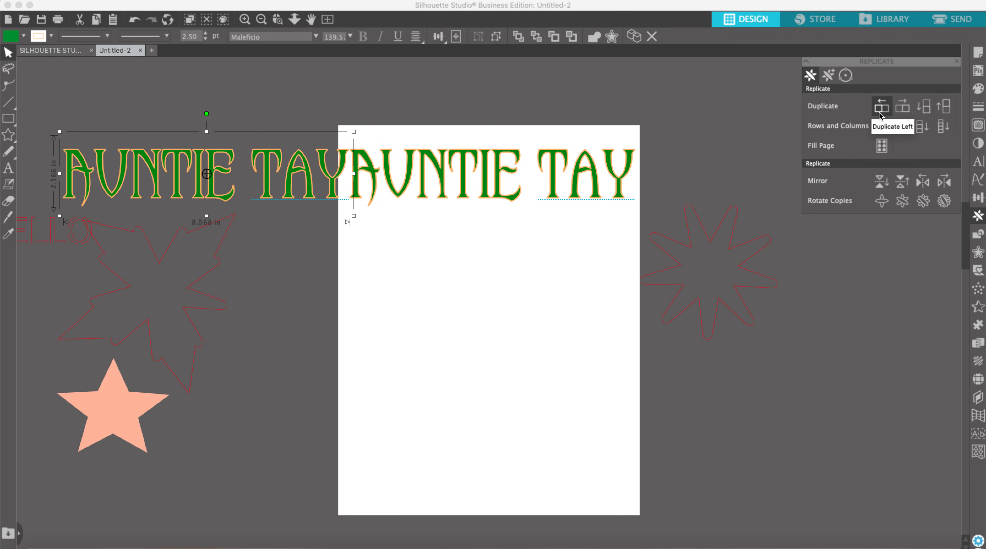
left_click(903, 111)
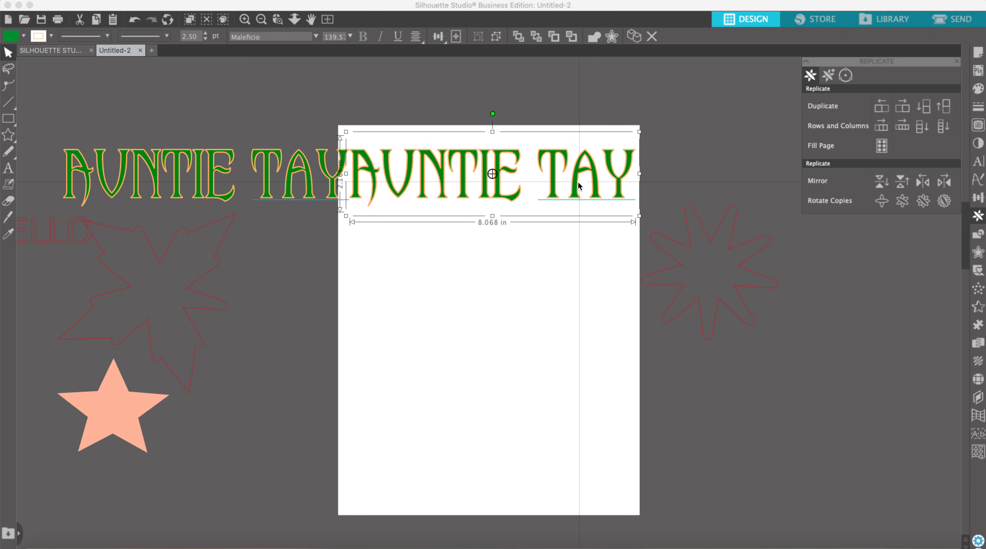
left_click(896, 114)
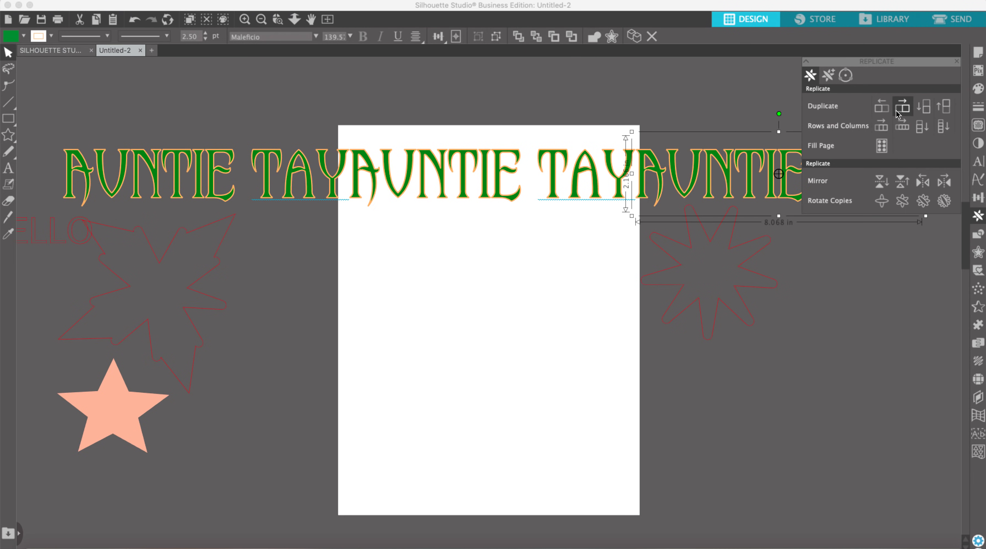
left_click(924, 109)
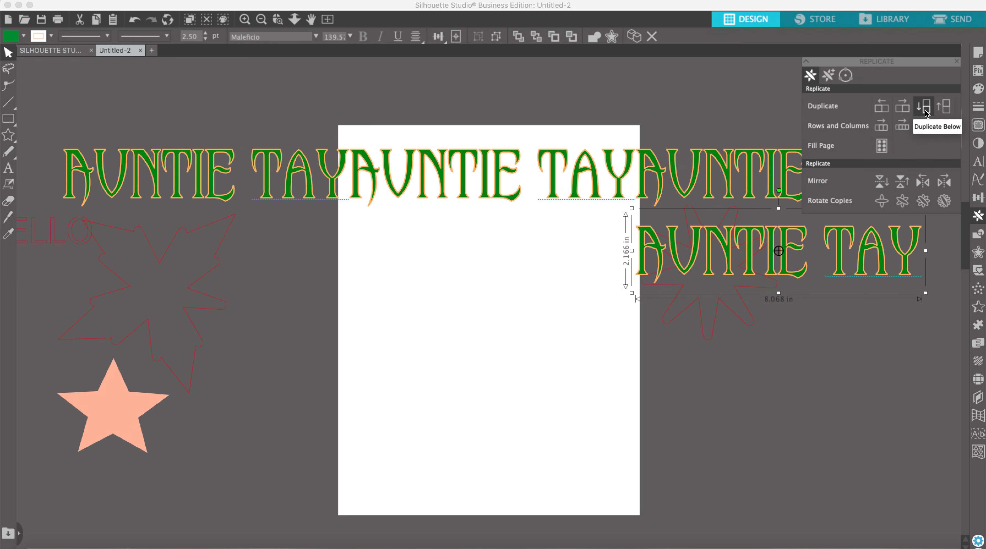
left_click(946, 109)
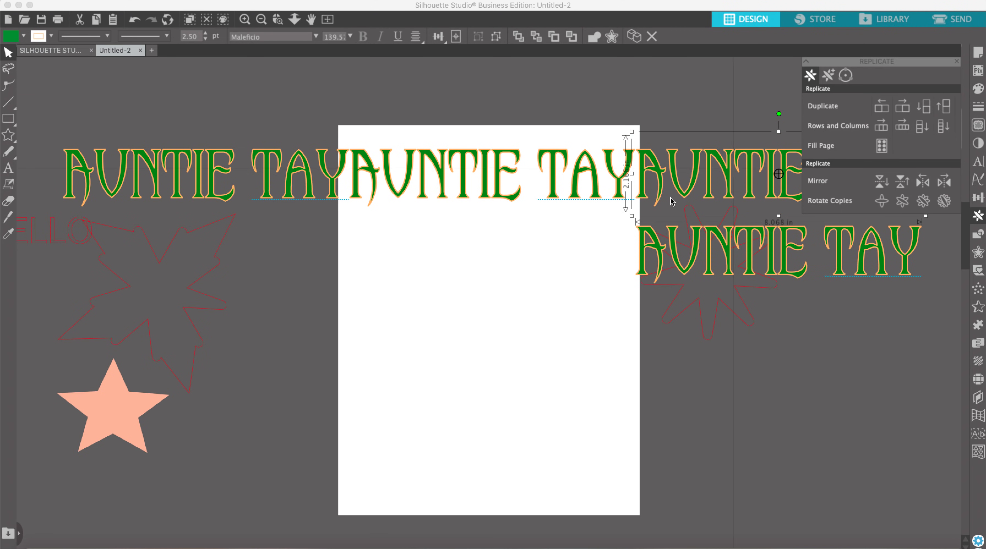
left_click(517, 191)
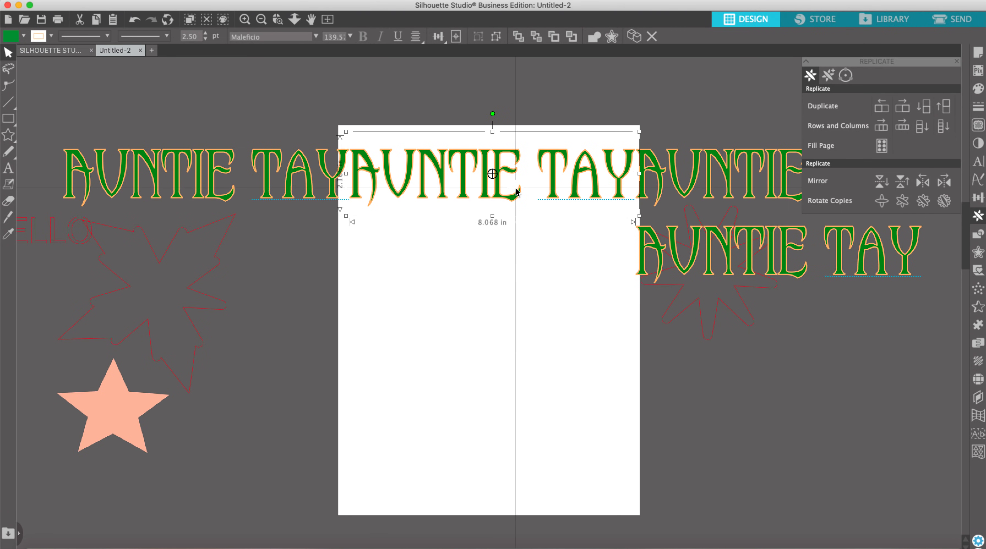
left_click(944, 109)
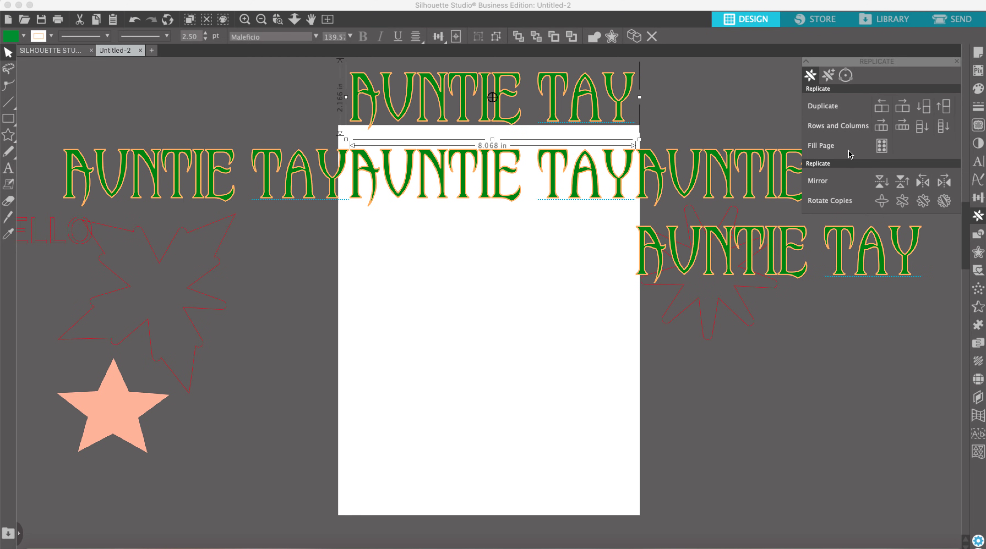
Fill the page with copies of the large text and mirror the copy in the third row downward.
left_click(880, 146)
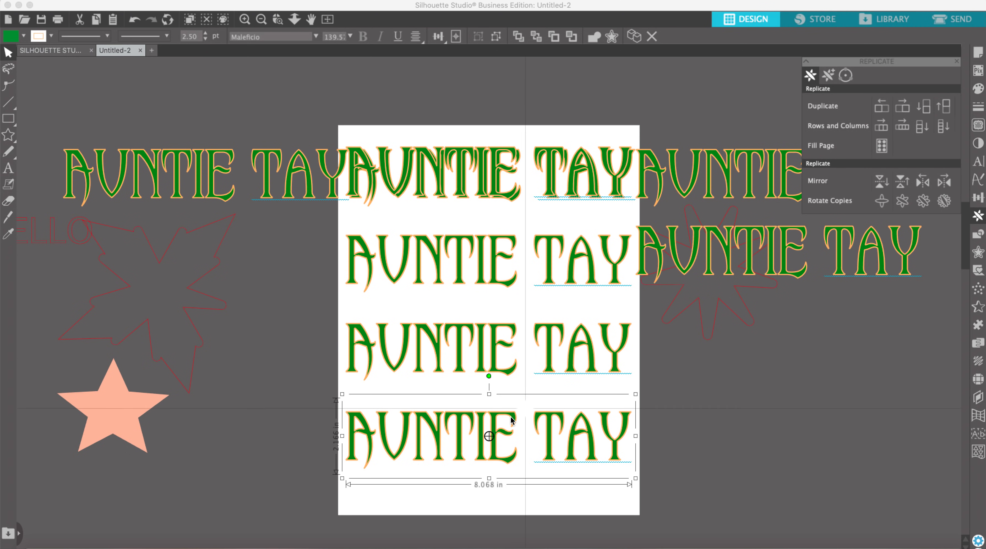
left_click(458, 359)
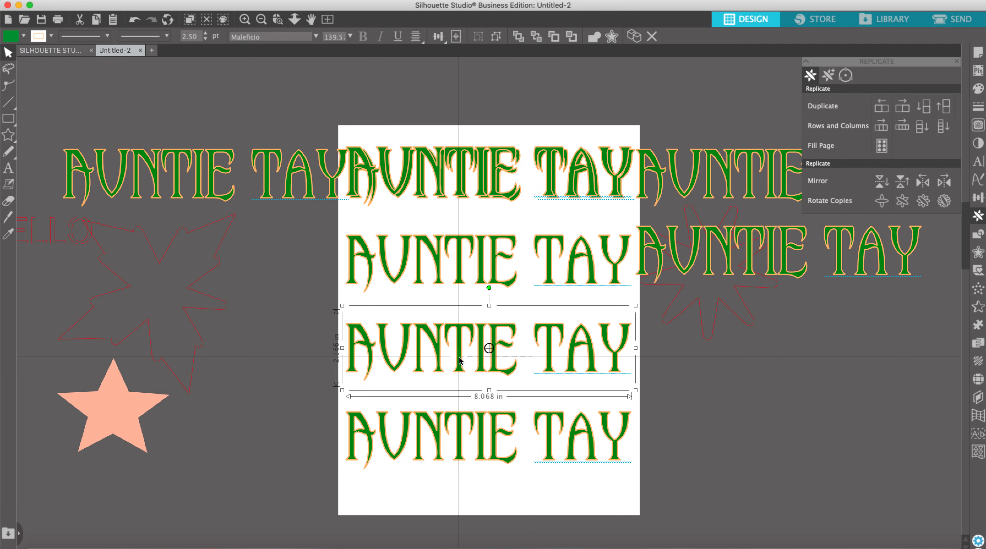
left_click(881, 181)
Move the third-row text and its upside-down copy to the right, partly off the page.
left_click_drag(548, 371, 794, 374)
left_click_drag(588, 435, 841, 420)
left_click(888, 422)
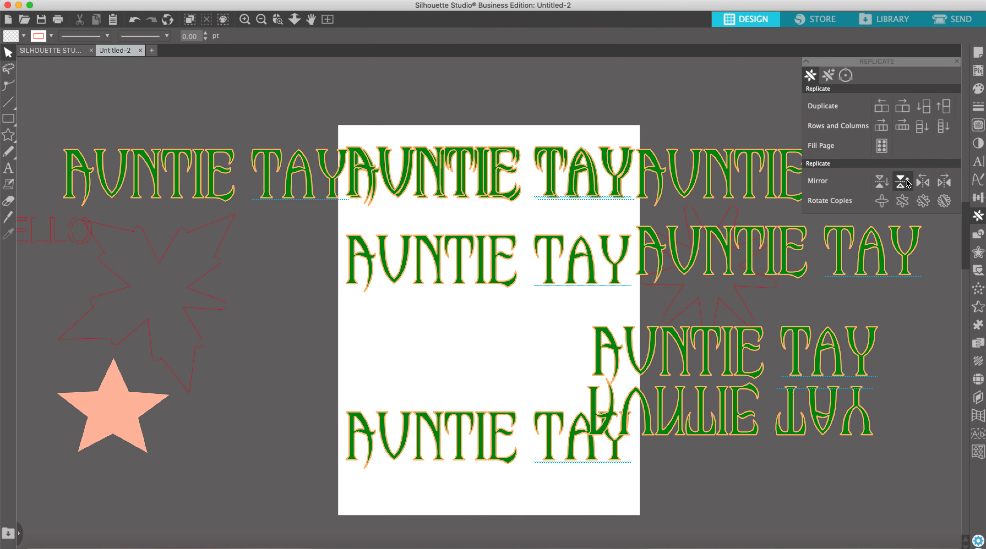
Mirror the upright text moved off the page upward, and mirror the resulting copy to the left and to the right.
left_click(751, 346)
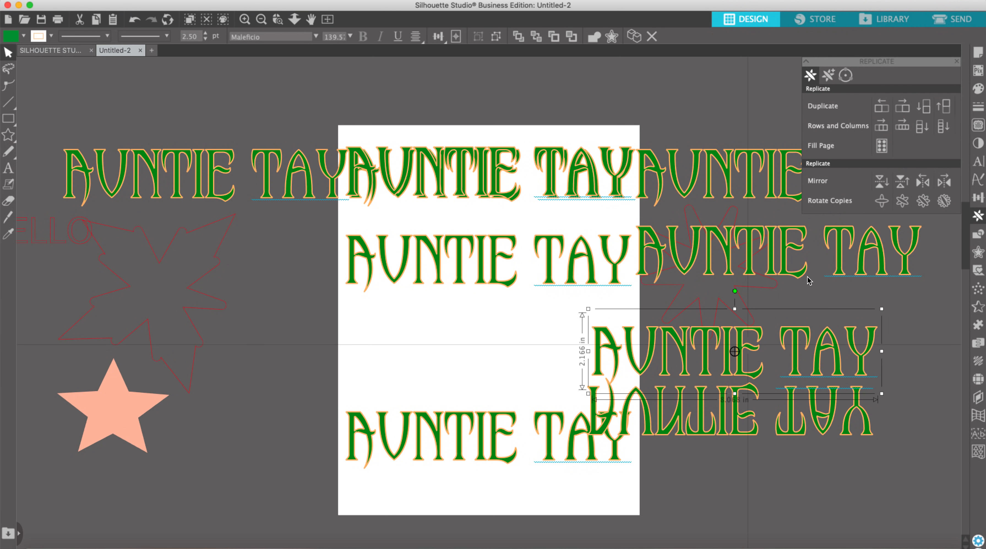
left_click(901, 180)
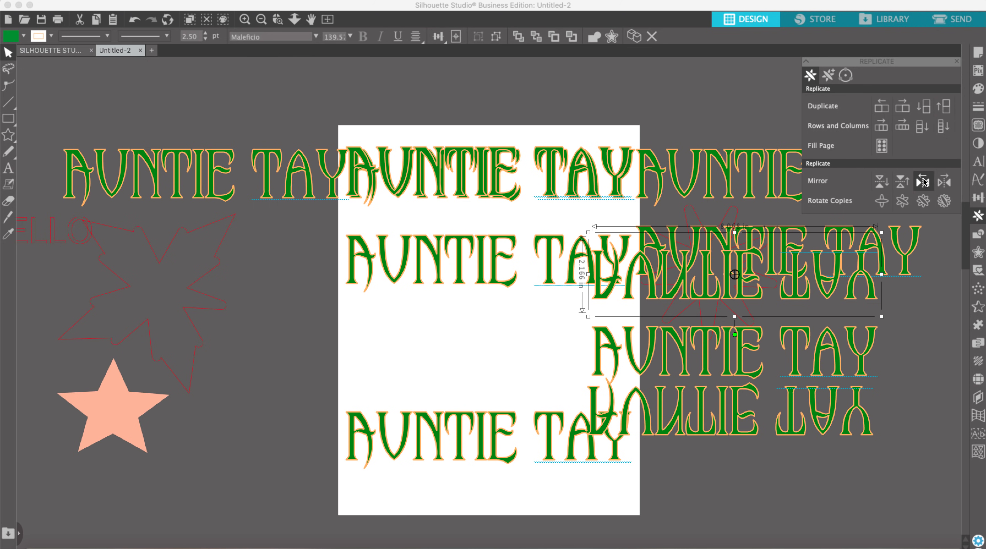
left_click(924, 182)
left_click(944, 181)
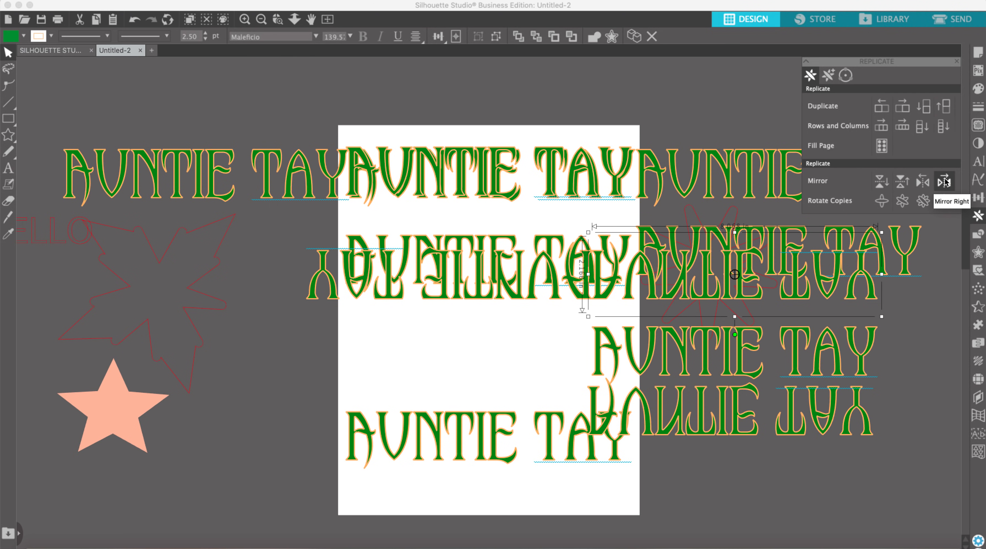
Make one, two and three rotated copies of the third-row text, and move one slanted copy off the page over the star.
left_click(881, 204)
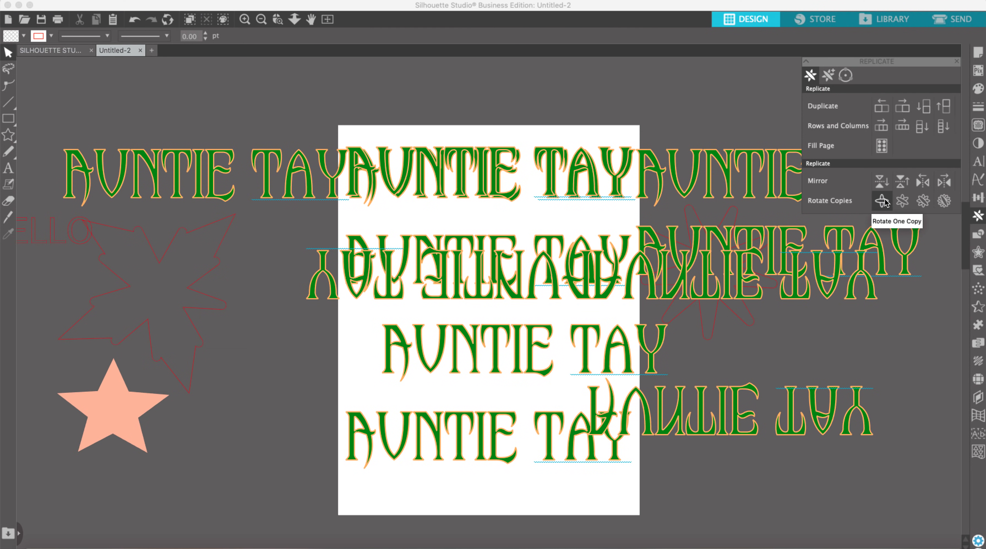
left_click(539, 338)
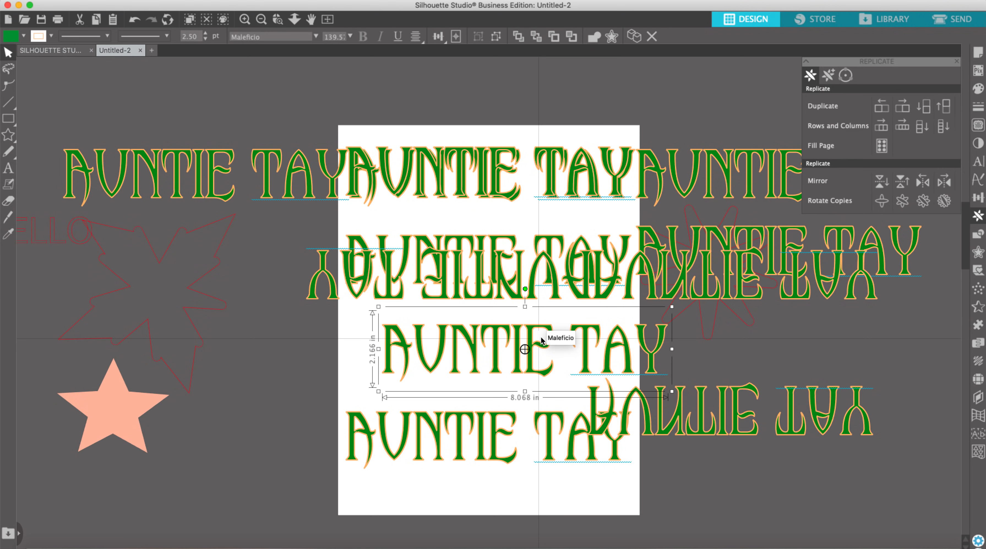
left_click(881, 204)
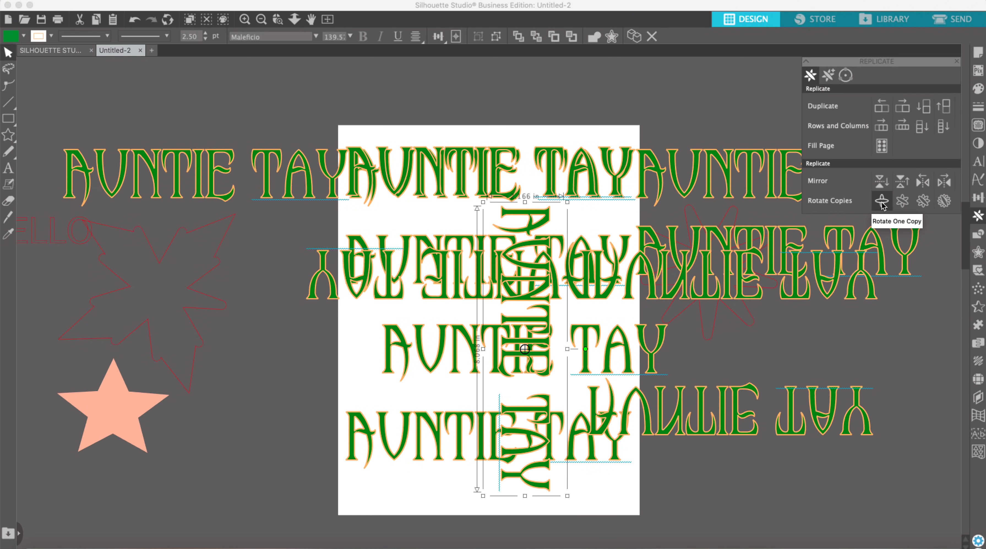
left_click(902, 201)
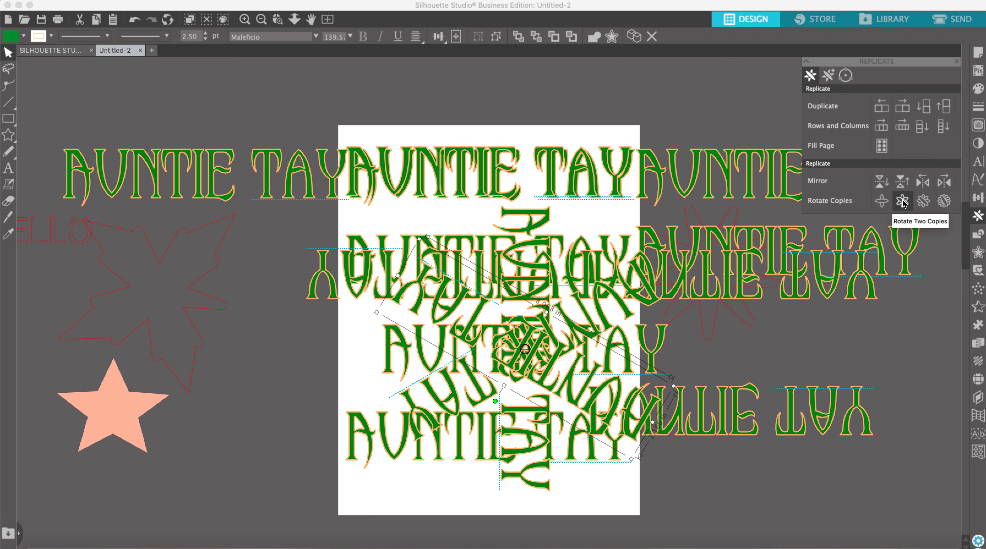
left_click(923, 204)
left_click_drag(535, 330, 170, 319)
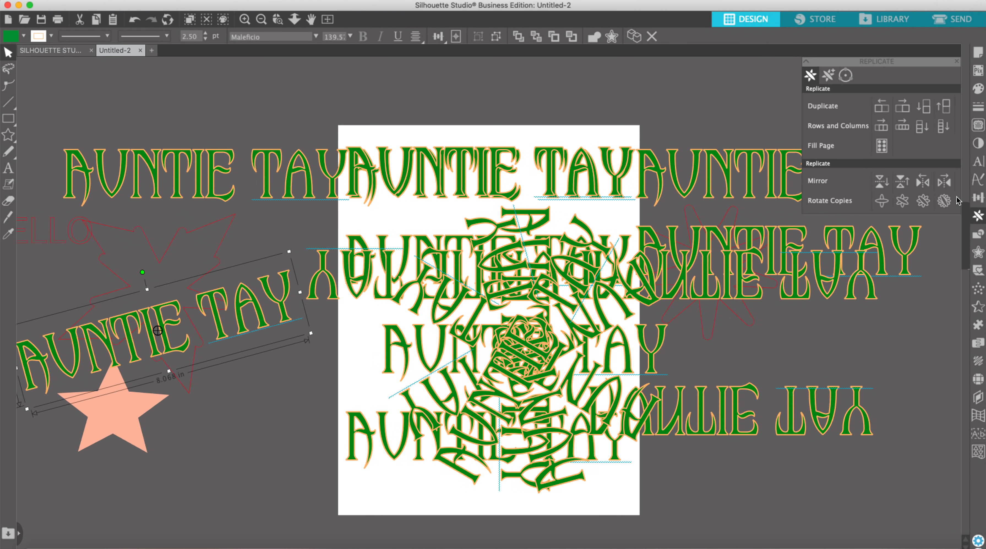
Delete the extra text copies and the pointed outlines, keeping HELLO, the star and one large text placed in the middle of the page.
left_click_drag(677, 469, 355, 300)
left_click(269, 285, "shift")
key("Delete")
left_click_drag(469, 196, 491, 321)
left_click(711, 255)
left_click_drag(711, 254, 156, 169)
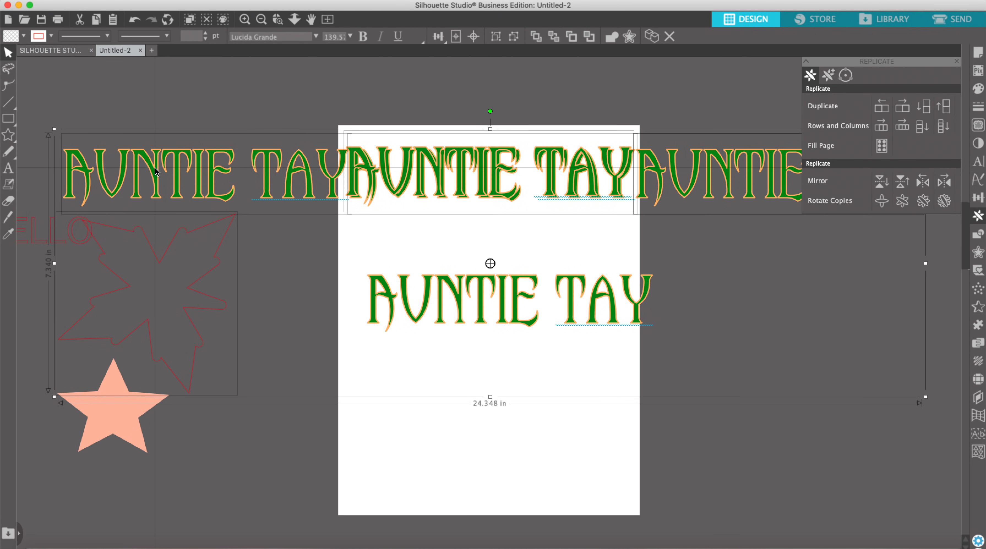
key("Delete")
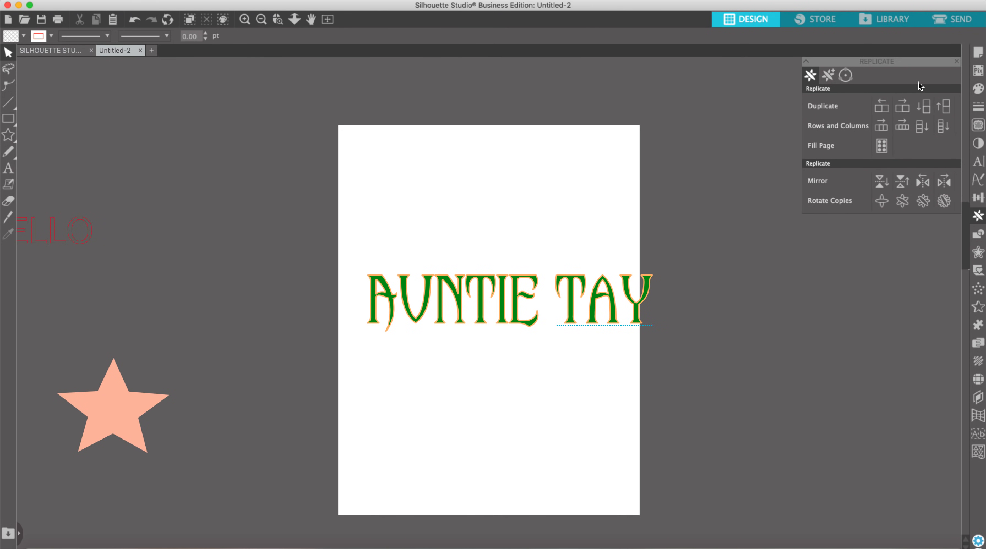
Place the star behind the middle of the large text and split the two objects with the Divide modify option.
left_click(978, 233)
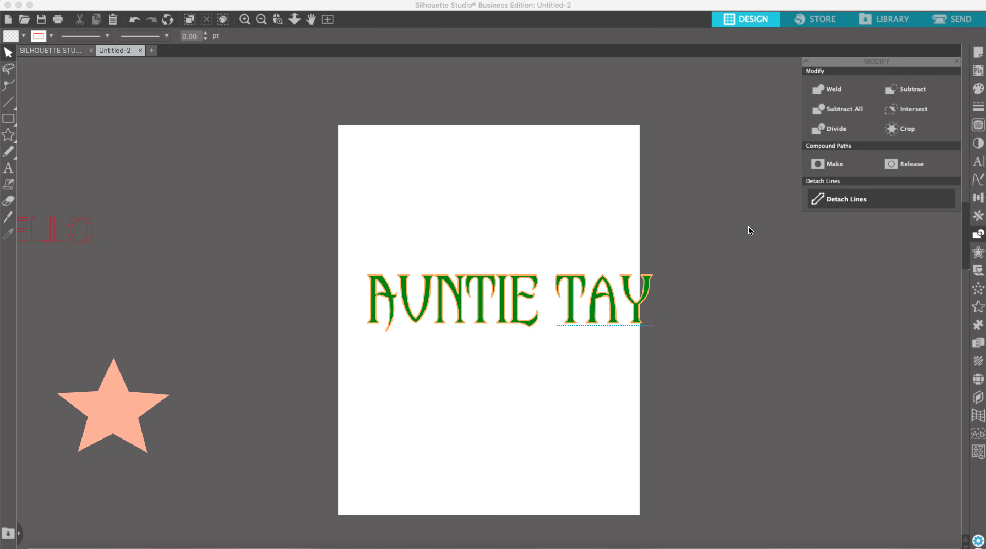
left_click_drag(577, 297, 558, 241)
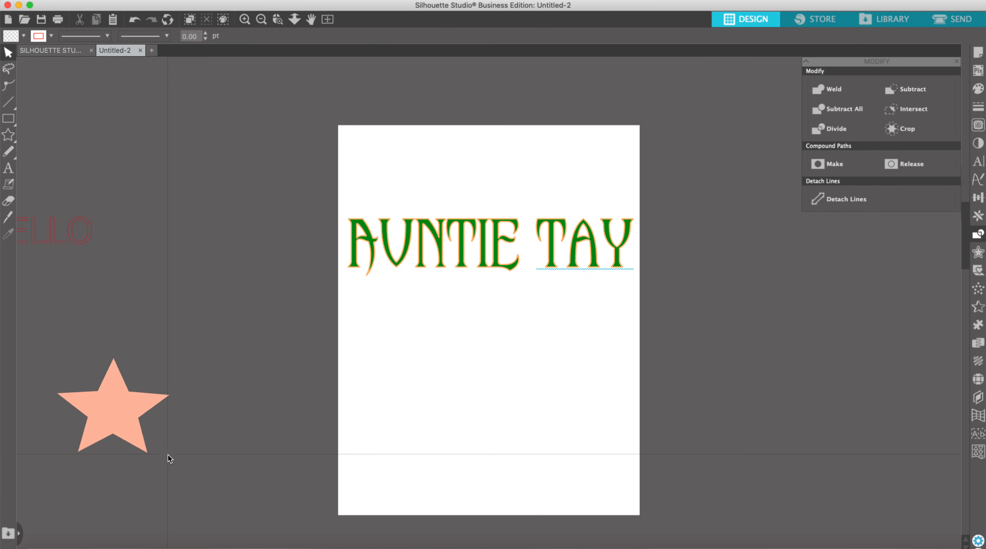
left_click_drag(92, 429, 461, 265)
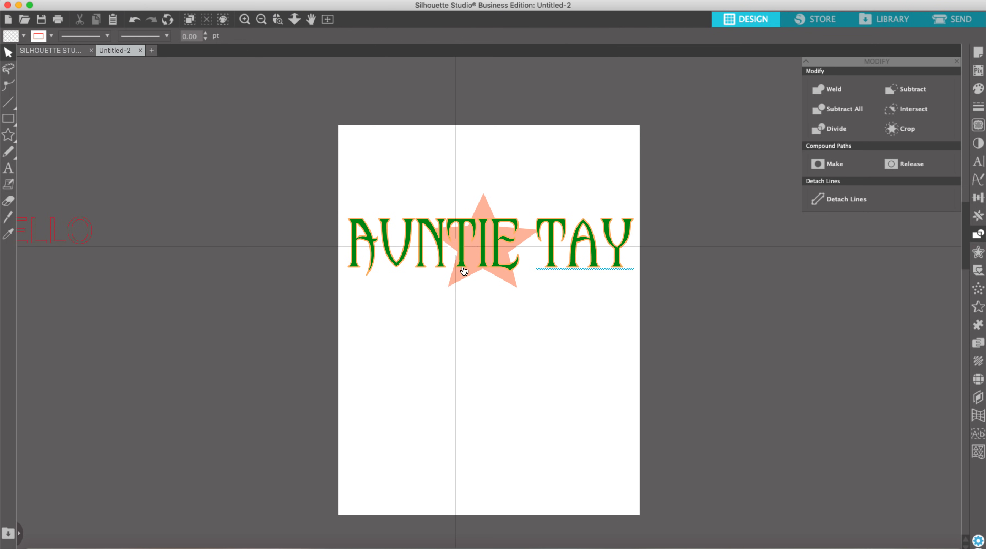
left_click_drag(494, 376, 445, 225)
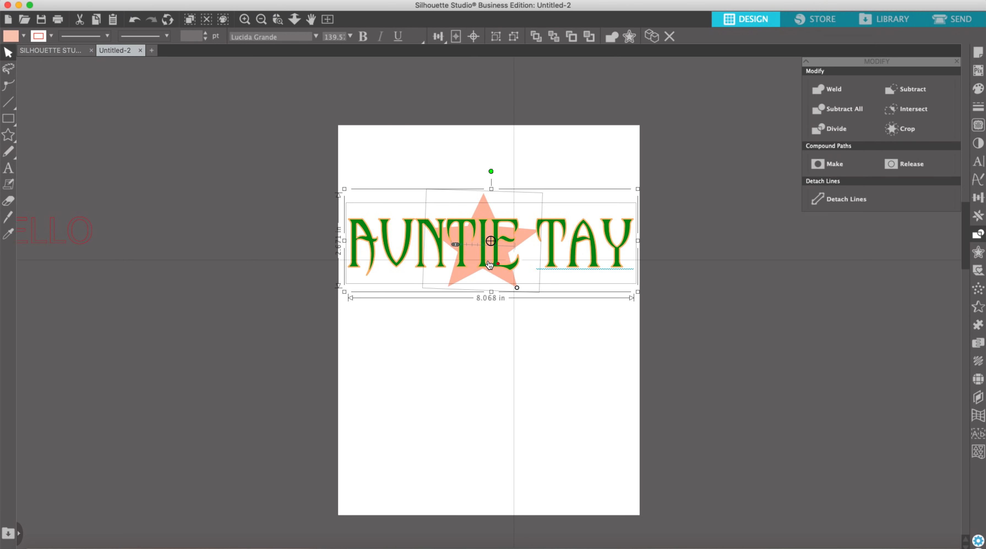
left_click(829, 124)
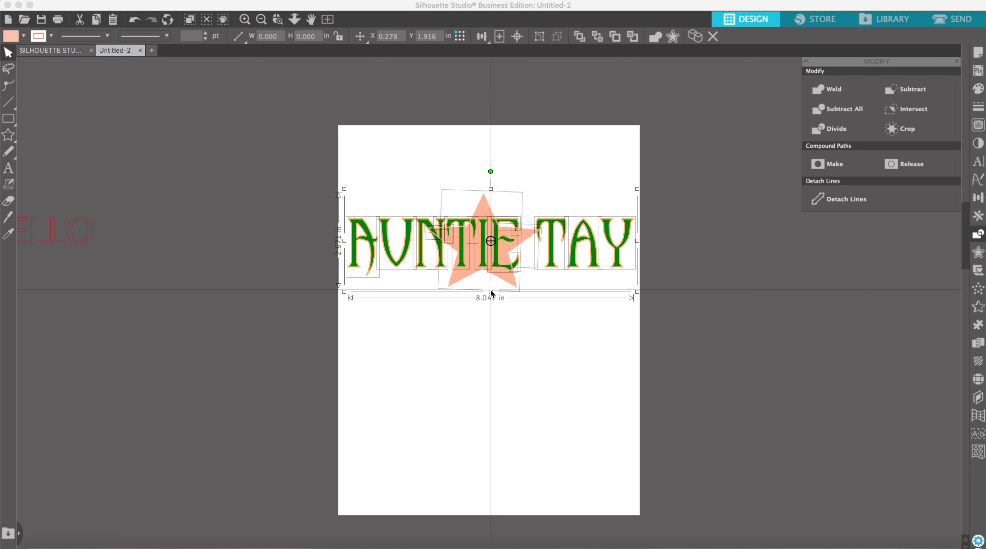
Move the divided star pieces below the large text and pull the star's upper-right piece away from the rest.
left_click_drag(482, 209, 493, 311)
left_click(500, 165)
left_click(536, 229)
left_click_drag(538, 257, 554, 323)
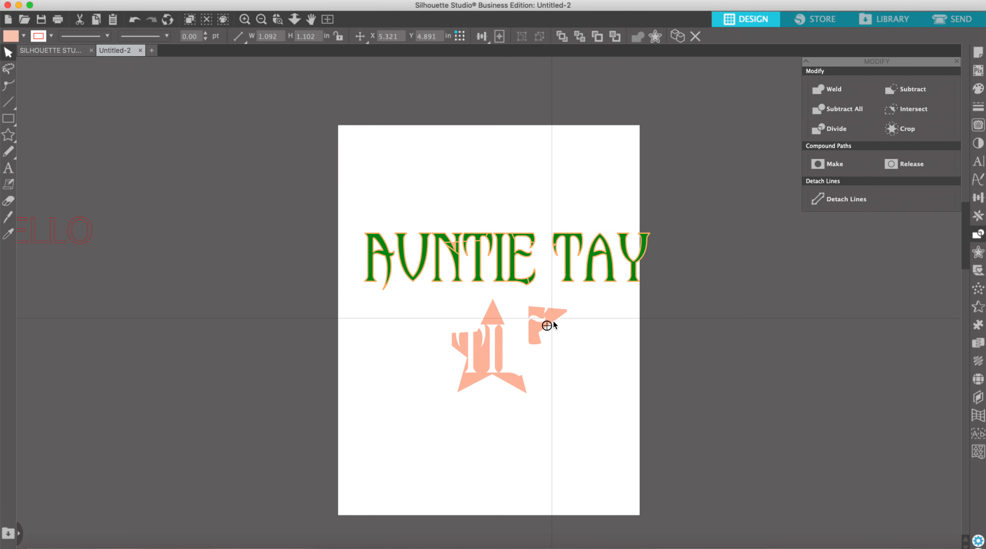
Pull the cut fragments of the letters N, T, I and E out of the large text, placing the pieces mostly above it.
left_click_drag(521, 257, 520, 204)
left_click_drag(500, 256, 462, 177)
left_click_drag(443, 231, 385, 183)
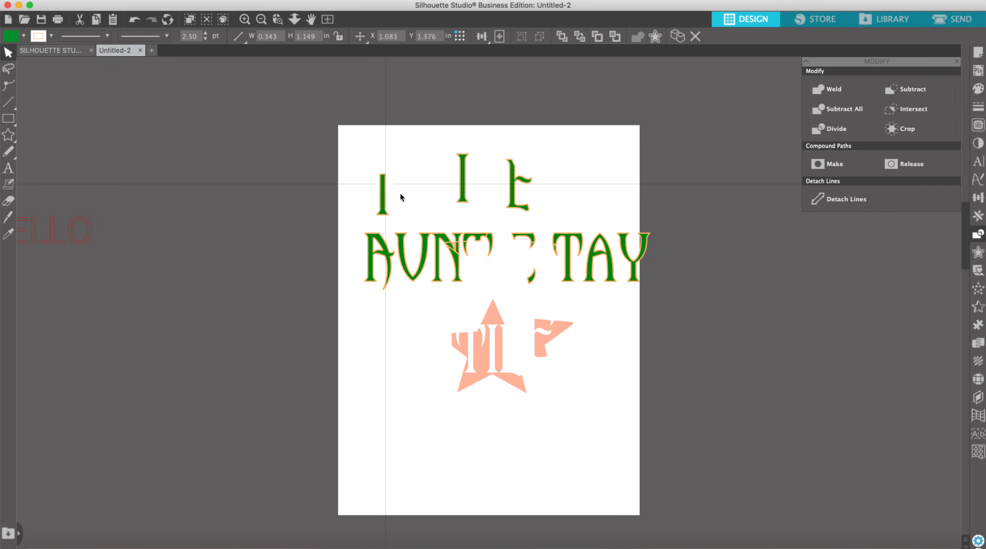
left_click_drag(449, 241, 437, 201)
left_click(466, 230)
left_click(439, 211)
left_click_drag(476, 234, 498, 155)
left_click(504, 153)
mouse_move(8, 119)
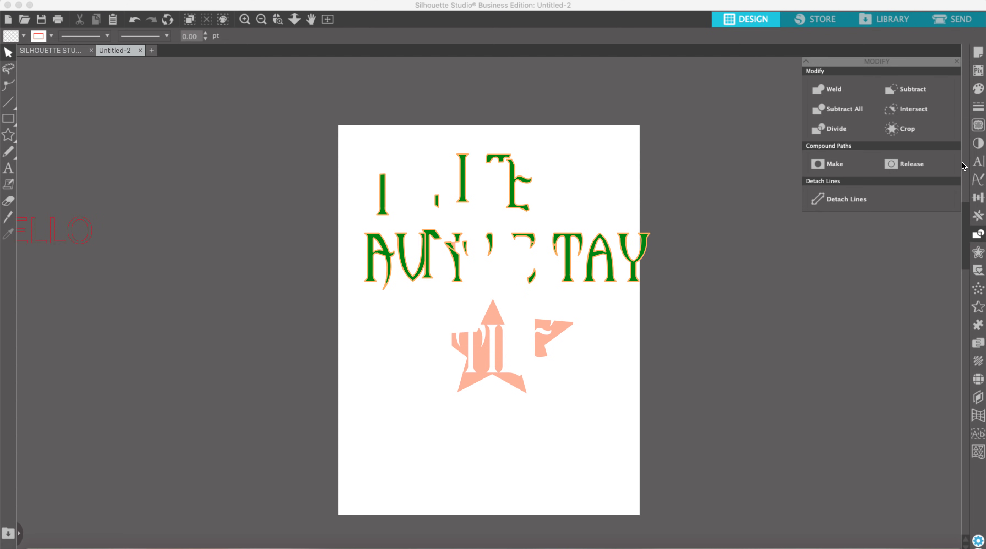
Bring up the Offset options and draw a five-pointed star about 6.99 × 7.19 in beside the page's right edge.
left_click(978, 253)
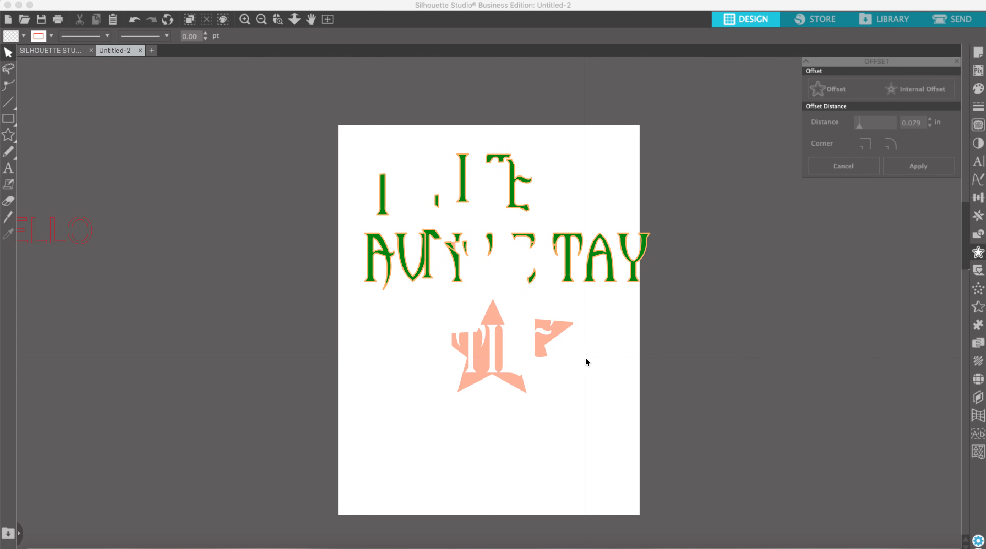
left_click(8, 136)
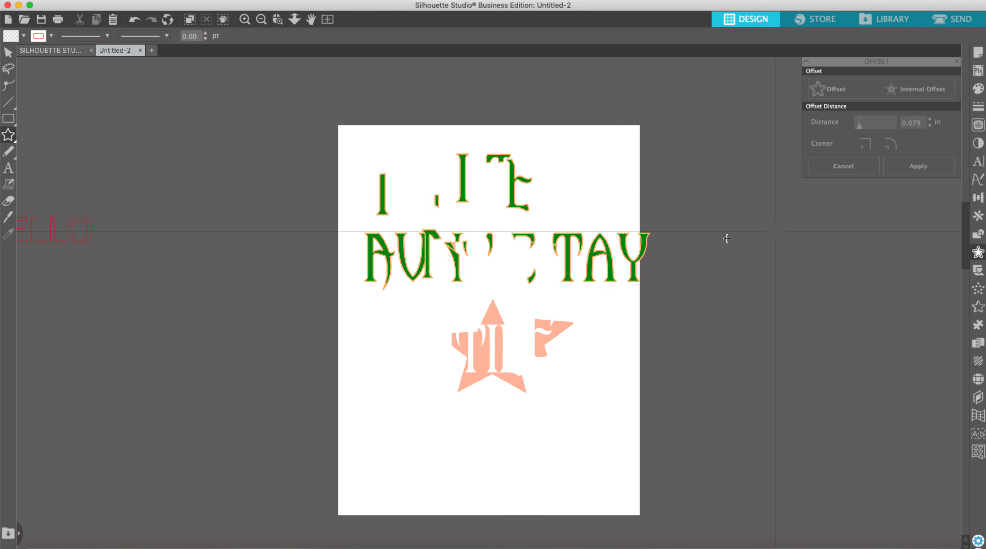
left_click_drag(648, 247, 646, 245)
left_click_drag(756, 312, 652, 227)
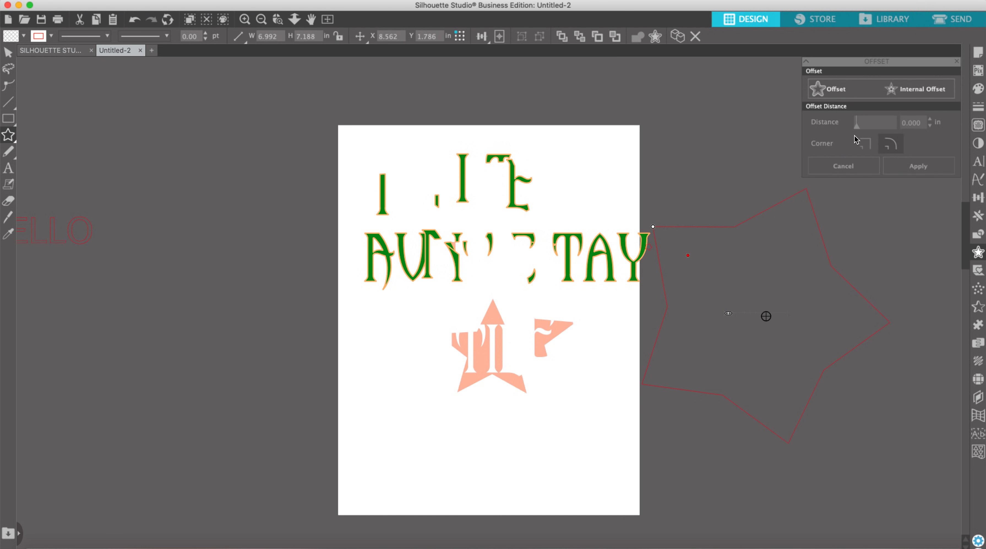
Offset the new star outward by 0.395 in with rounded corners, and set a 0.240 in internal offset with sharp corners on that outline.
left_click(840, 96)
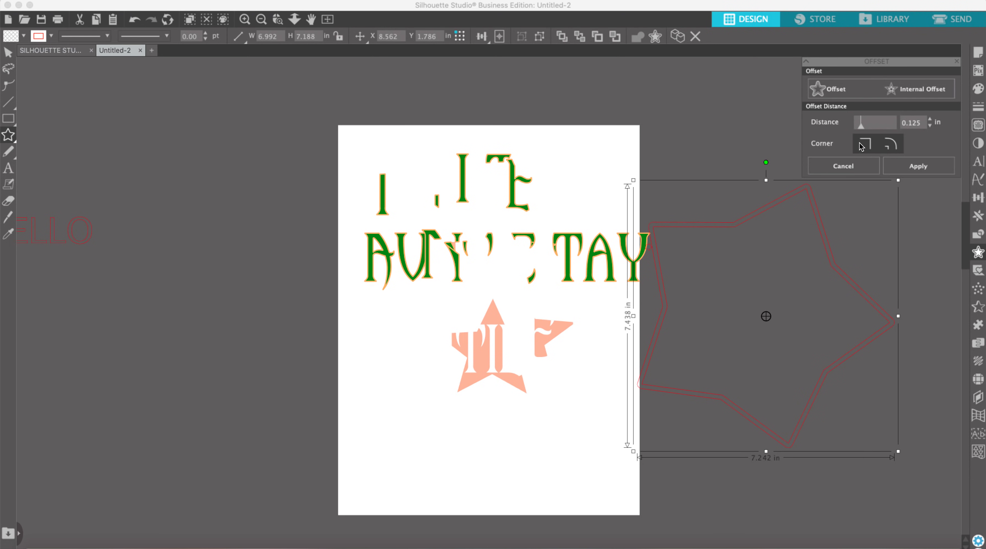
left_click(872, 124)
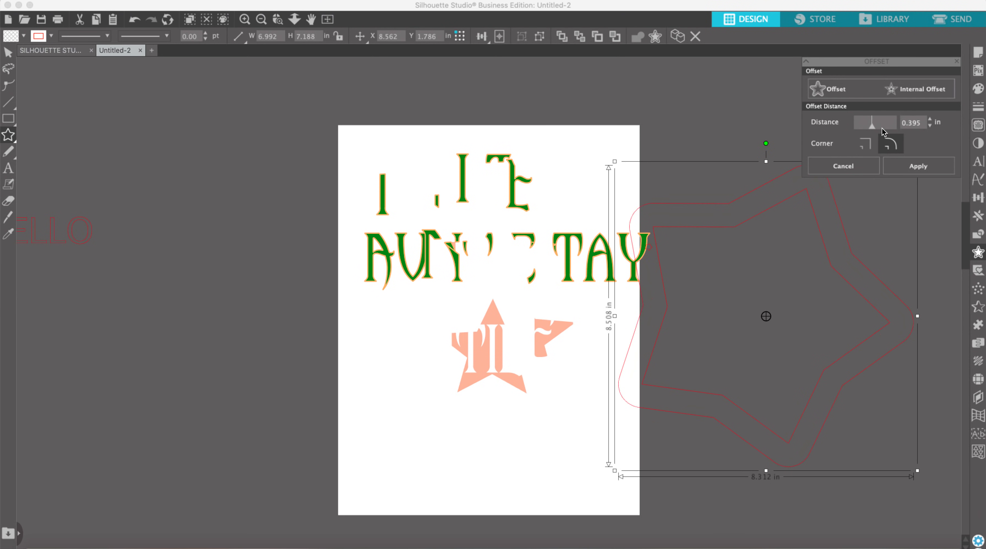
left_click(908, 93)
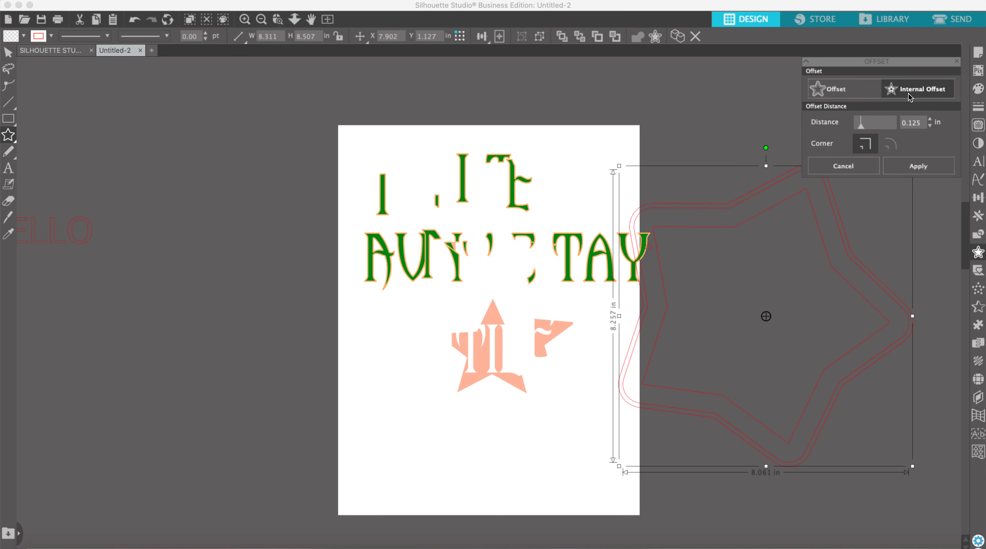
left_click(877, 126)
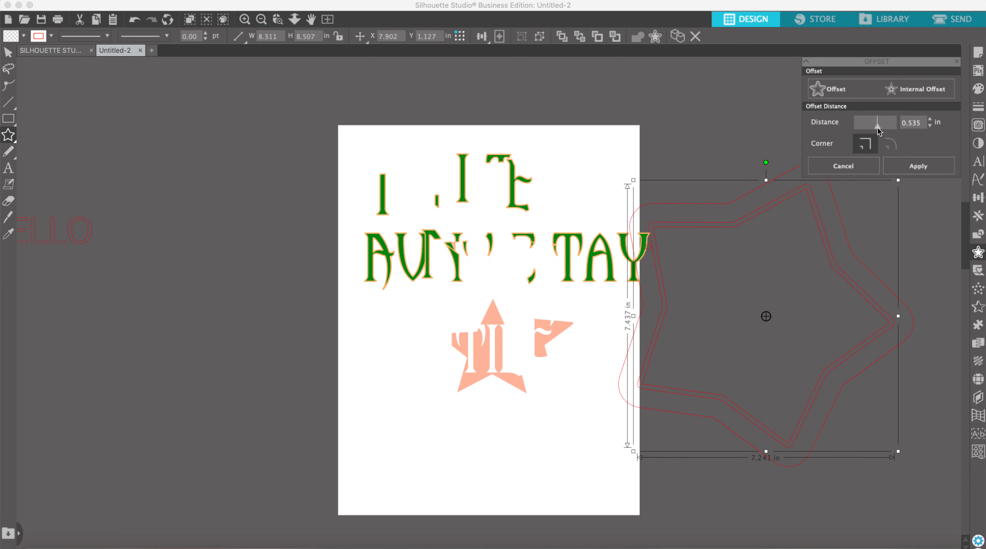
left_click_drag(877, 127, 866, 125)
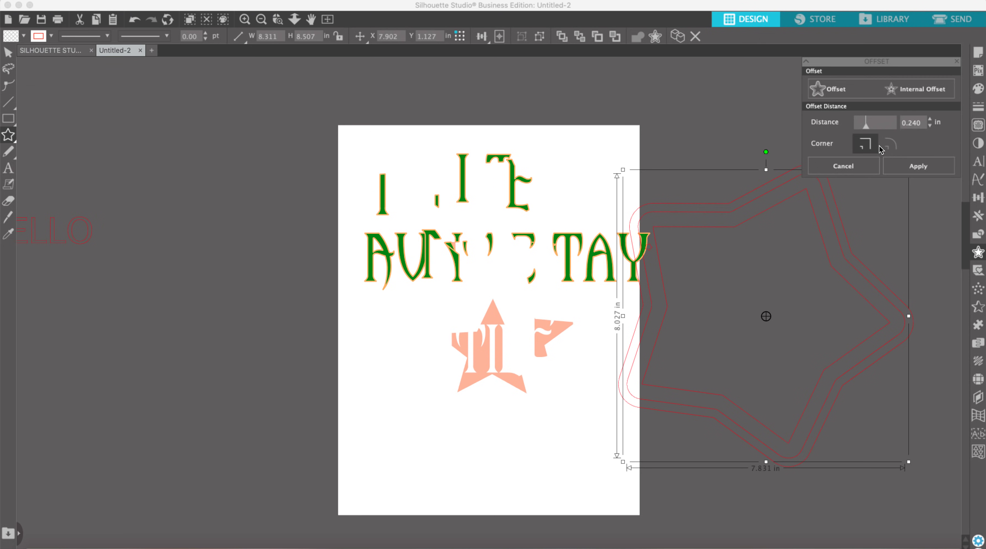
Switch to the browser and review the edition comparison chart, checking which features the Basic, Designer, Designer + and Business editions include.
left_click(978, 271)
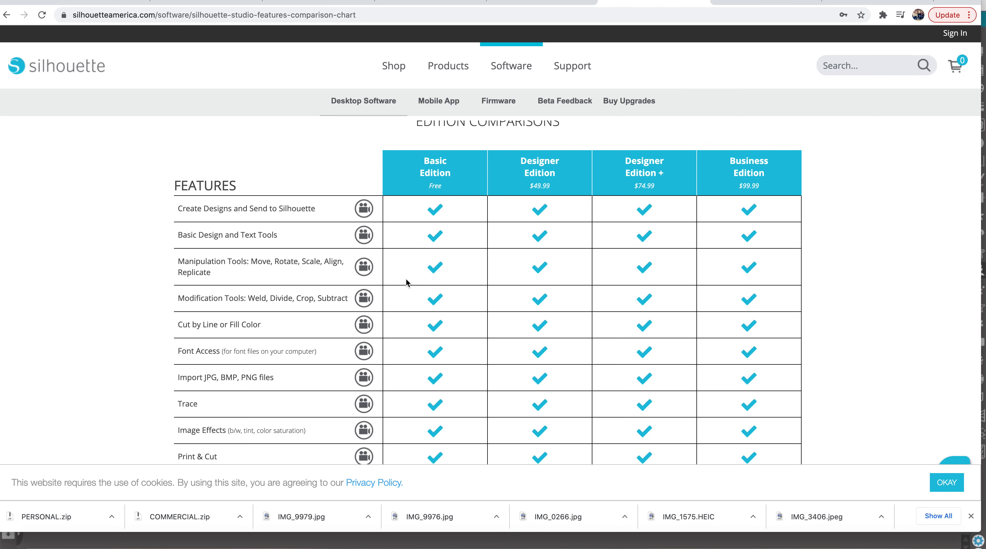
scroll(407, 283, "down", 4)
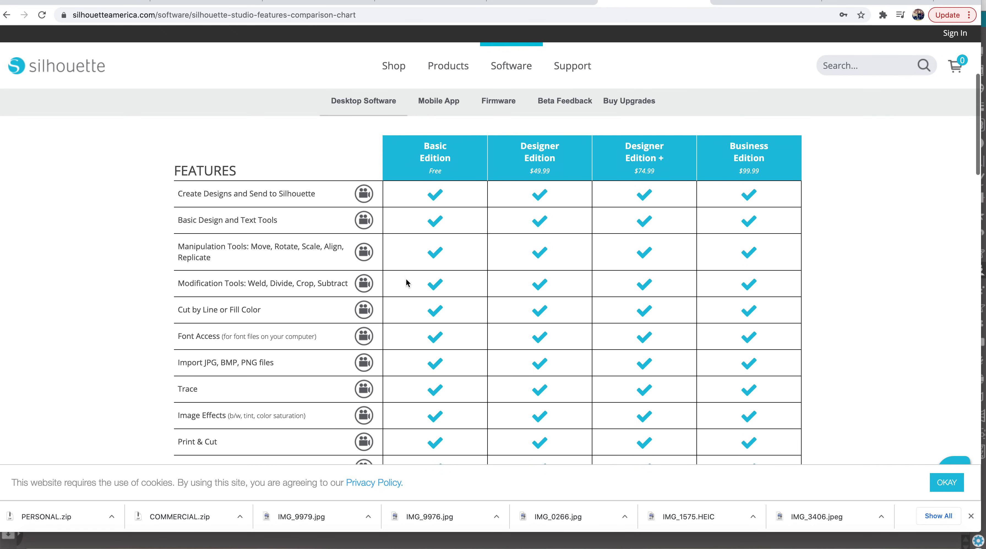
scroll(406, 283, "up", 5)
scroll(407, 281, "up", 5)
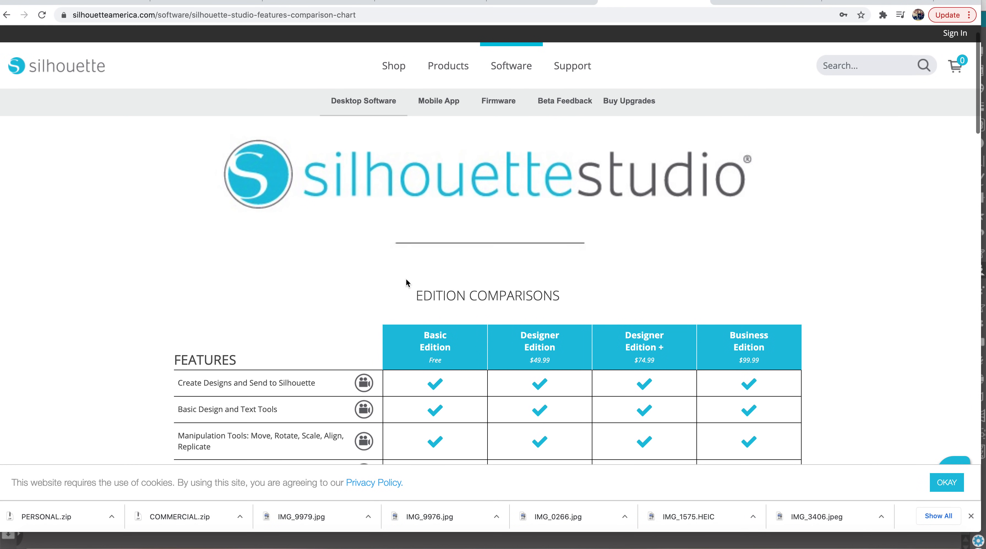
scroll(371, 254, "down", 1)
scroll(461, 280, "up", 1)
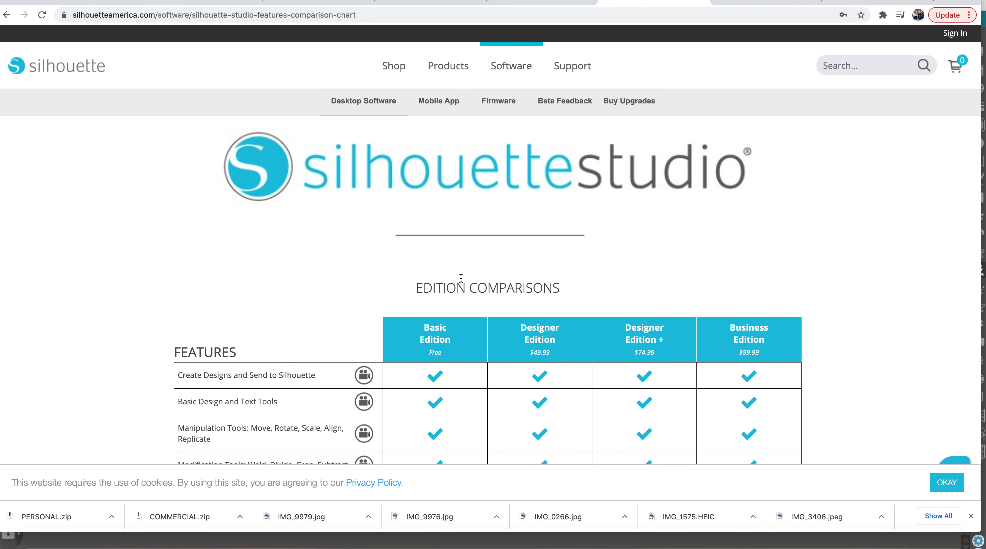
scroll(531, 301, "down", 10)
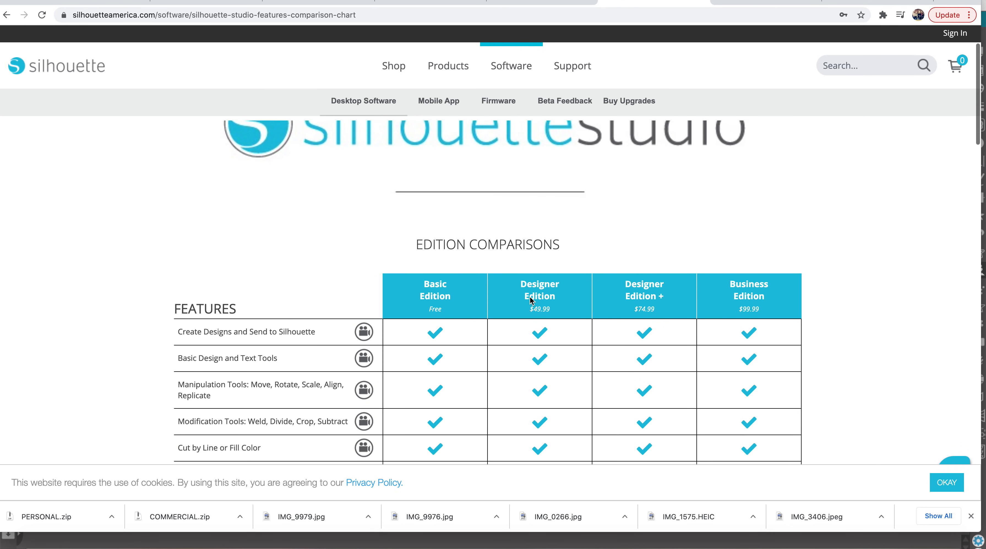
scroll(387, 346, "down", 3)
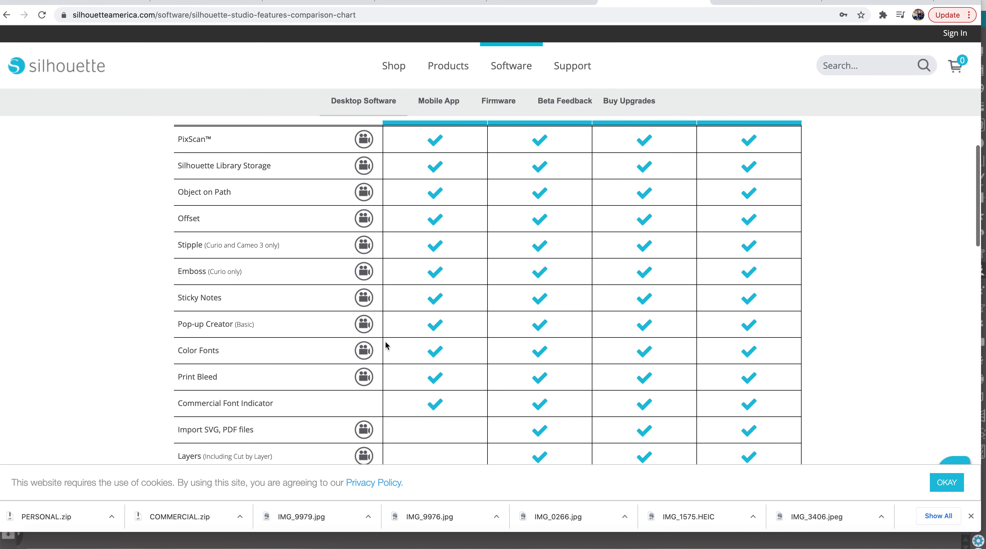
scroll(365, 346, "down", 2)
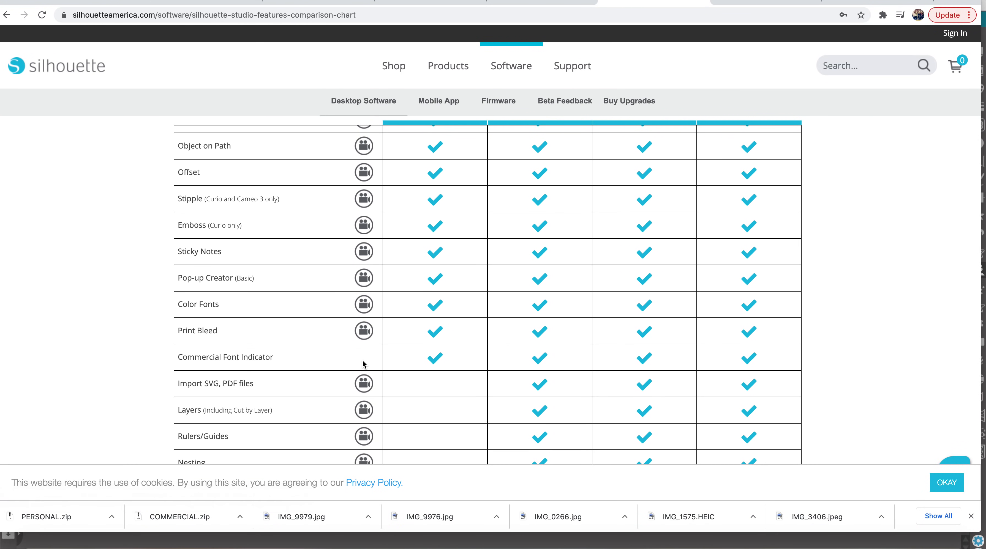
scroll(362, 345, "down", 6)
scroll(364, 364, "down", 6)
scroll(363, 364, "down", 8)
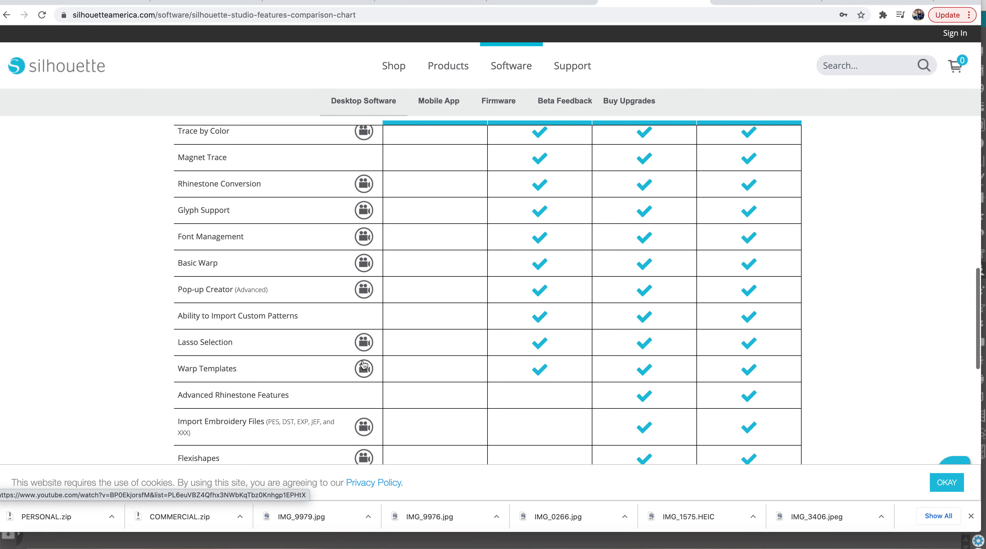
scroll(364, 365, "up", 18)
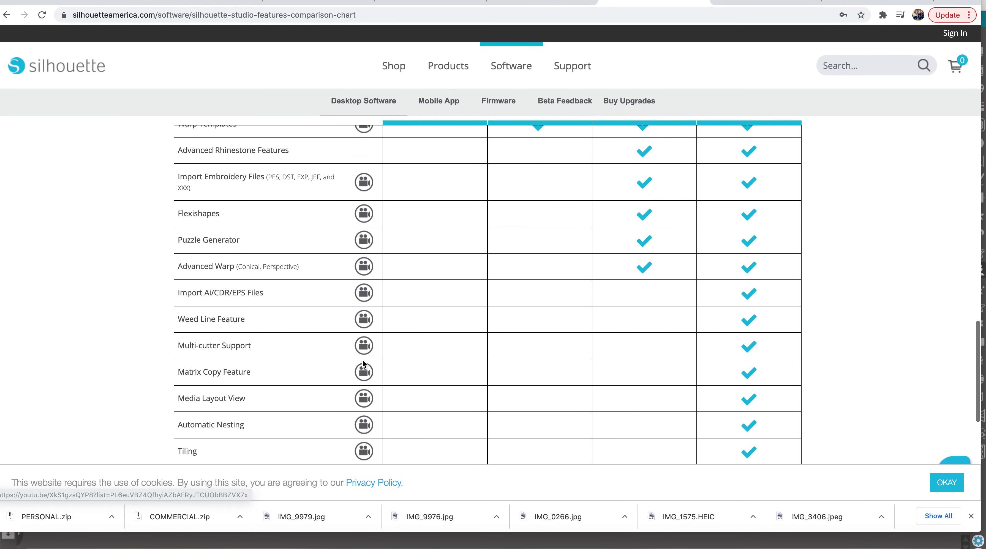
scroll(362, 289, "up", 5)
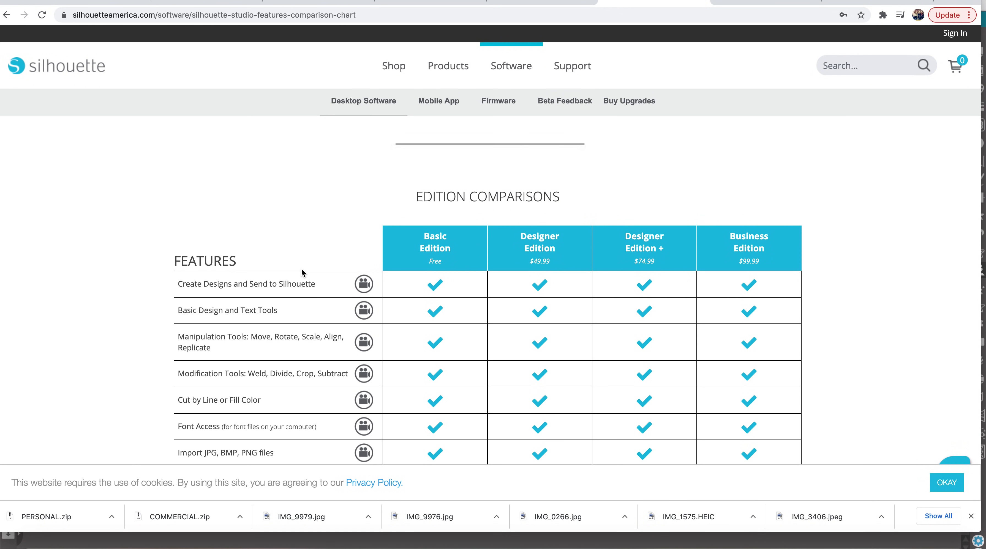
scroll(301, 270, "up", 1)
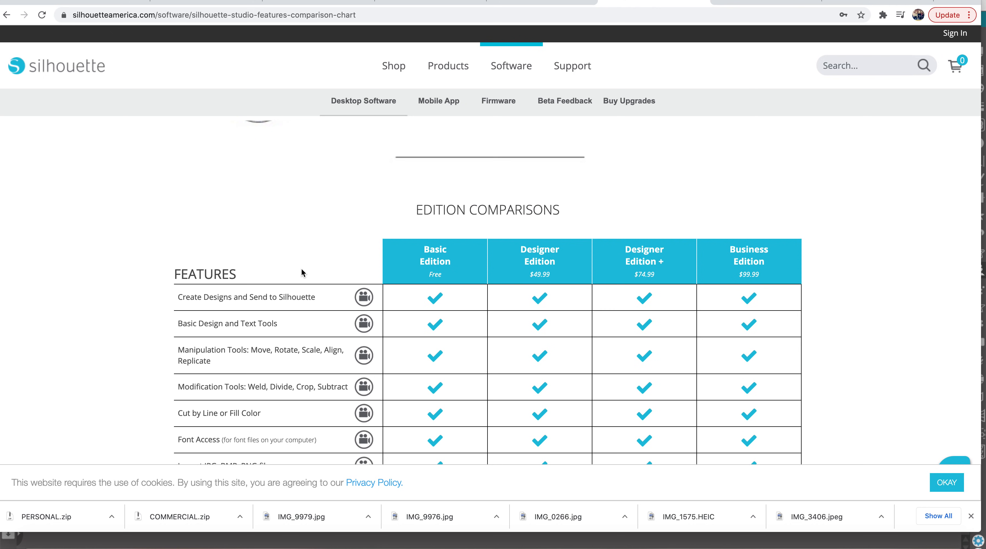